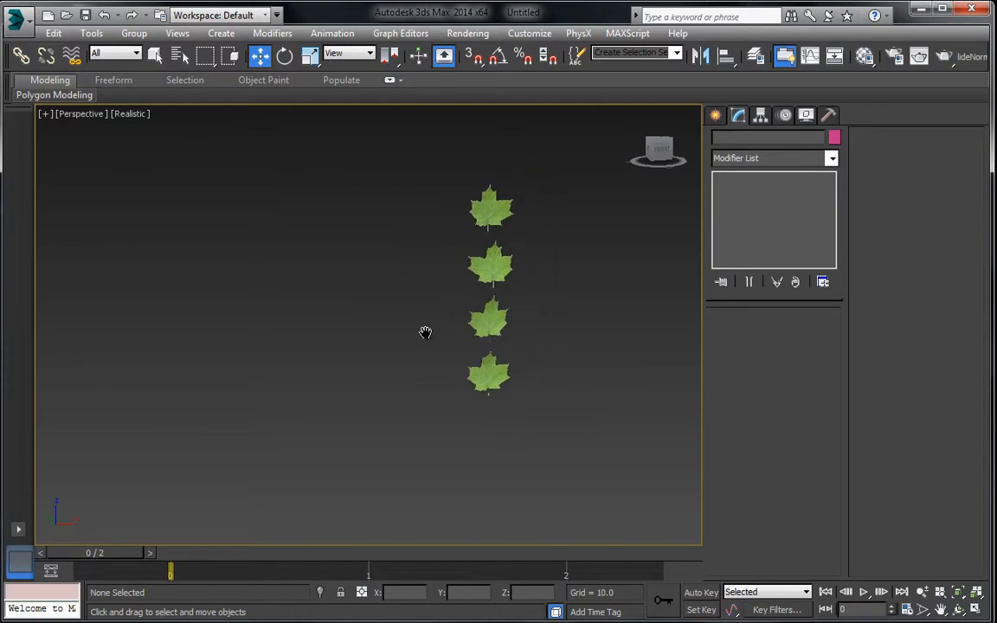
# Inspect the four maple leaf models up close, looking at their wireframe meshes and leaf textures.
pyautogui.moveTo(564, 418); pyautogui.dragTo(564, 418)
pyautogui.scroll(8, 403, 250)
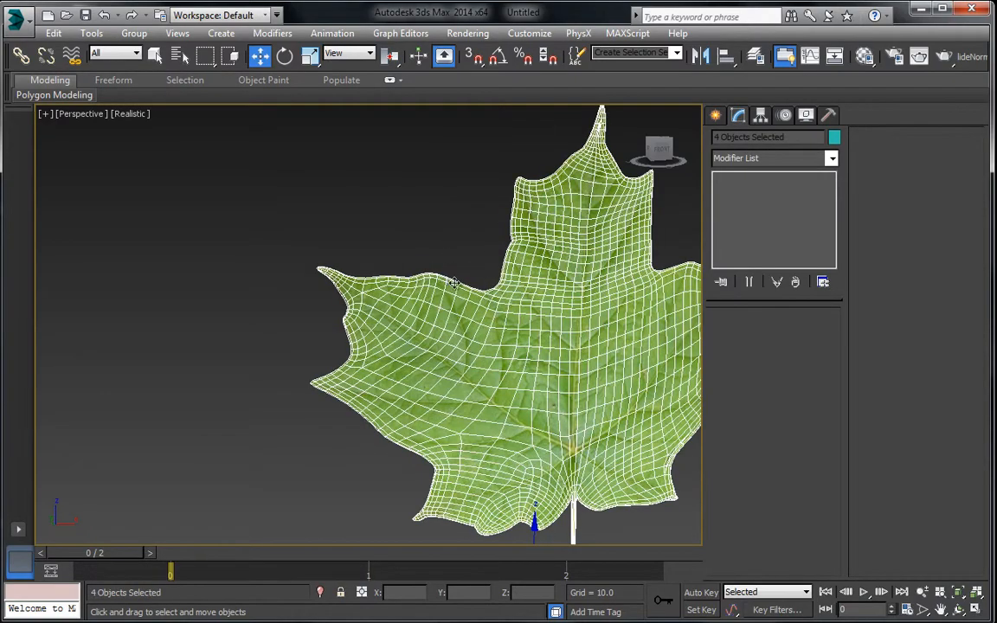
pyautogui.scroll(-5, 404, 250)
pyautogui.scroll(2, 294, 226)
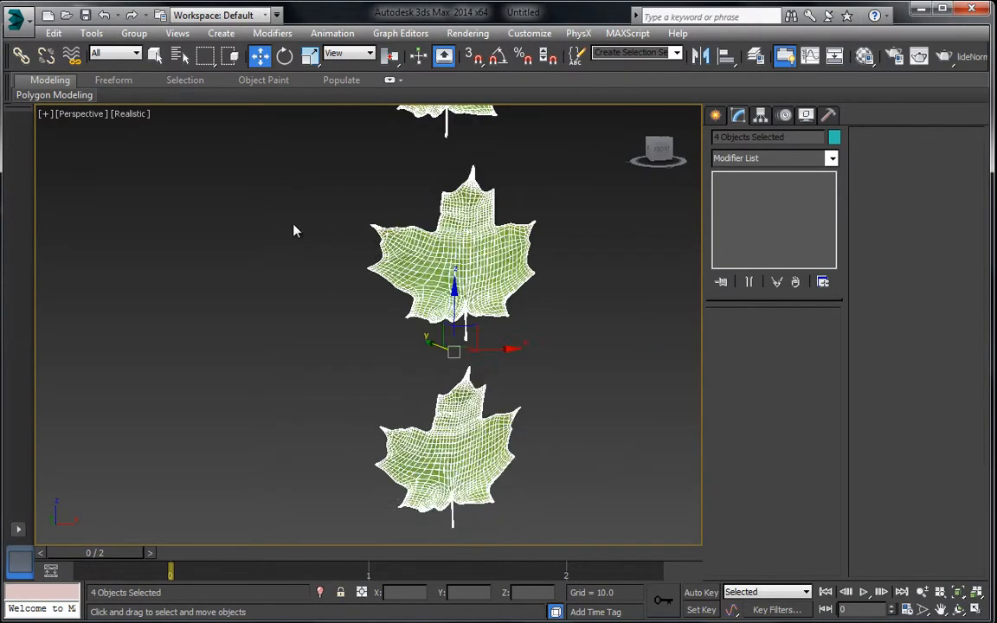
pyautogui.click(293, 226)
pyautogui.scroll(6, 431, 245)
pyautogui.scroll(-2, 432, 246)
pyautogui.scroll(-4, 432, 246)
pyautogui.moveTo(412, 273); pyautogui.dragTo(443, 334, button='middle')
pyautogui.scroll(4, 449, 267)
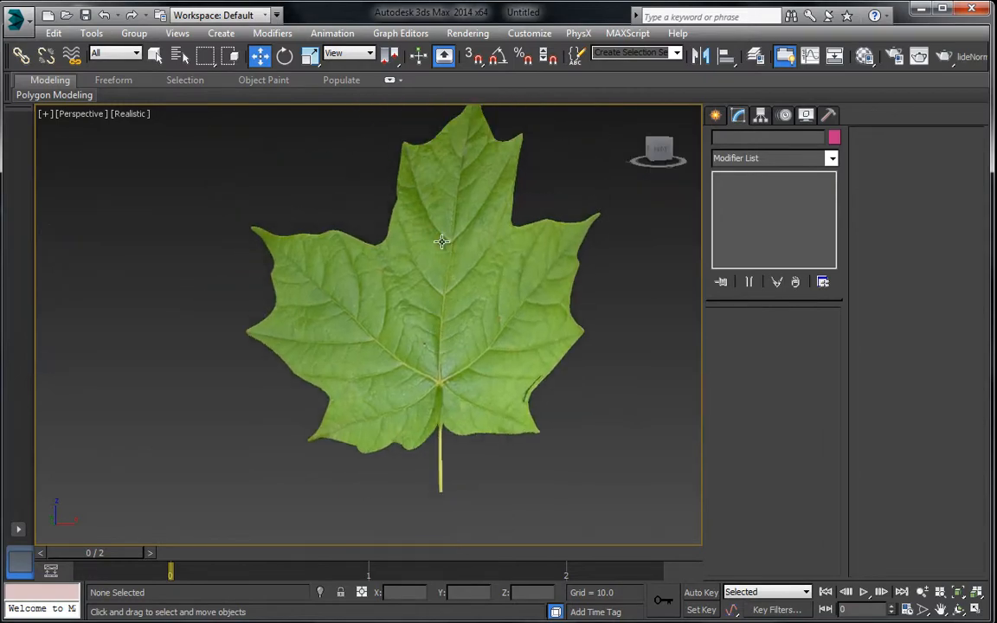
# Examine the modifier stack and FFD lattice of the third leaf from the top, and review the whole column of leaves.
pyautogui.click(408, 288)
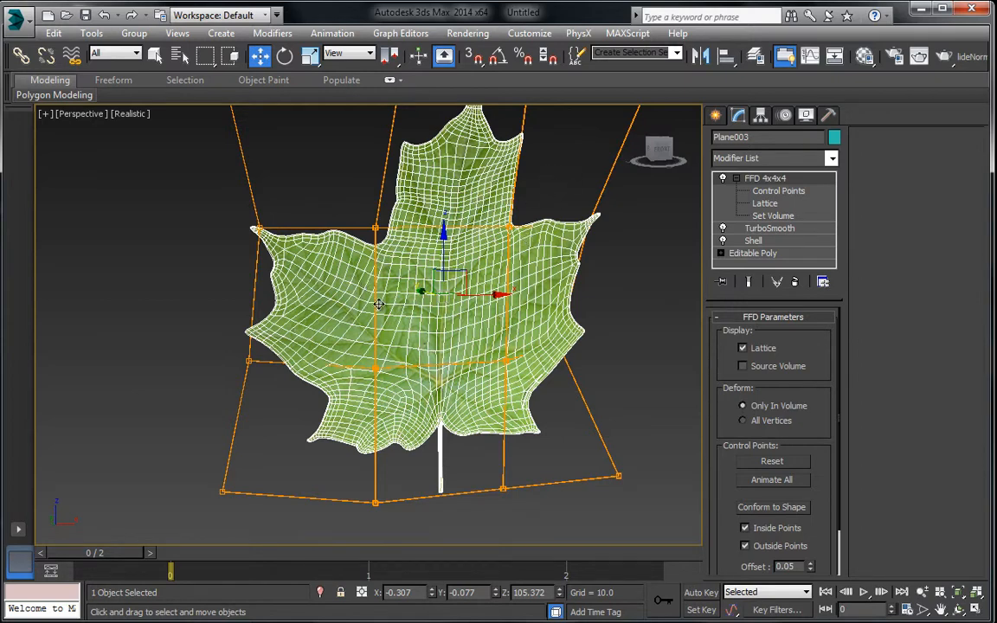
pyautogui.scroll(-3, 465, 303)
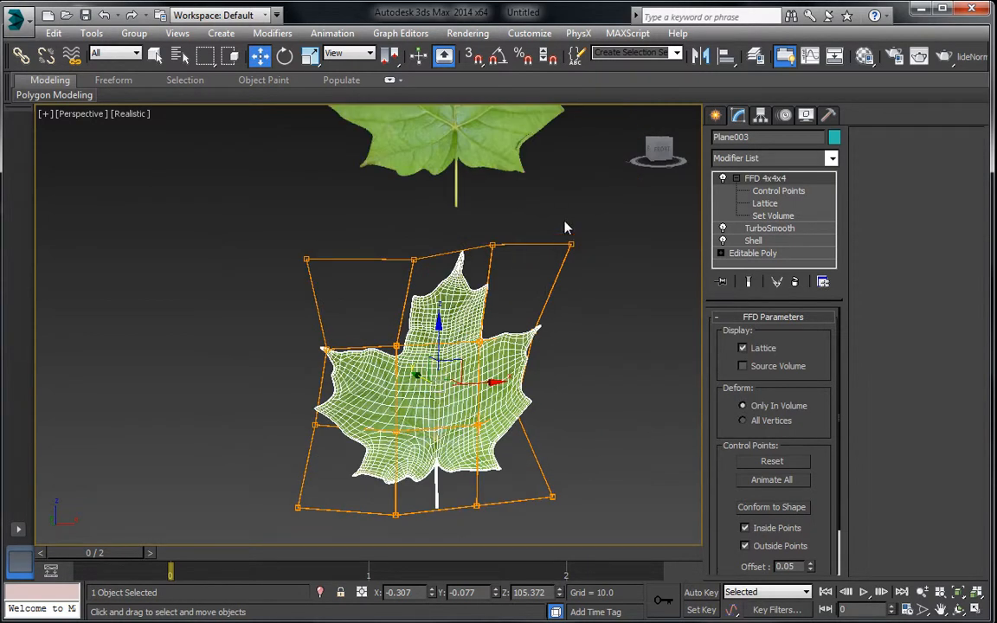
pyautogui.click(580, 229)
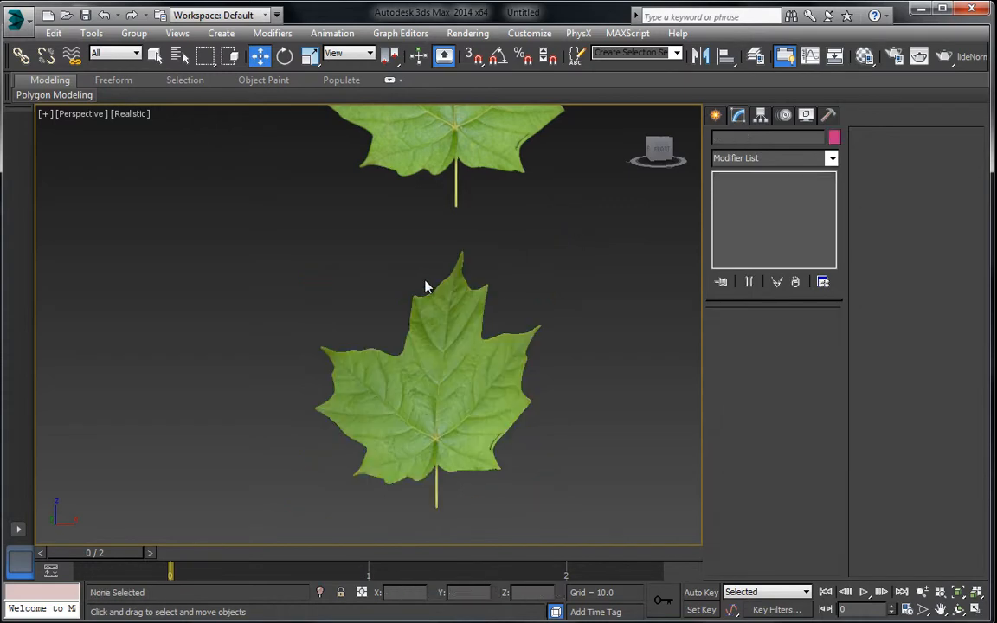
pyautogui.click(430, 317)
pyautogui.click(254, 303)
pyautogui.moveTo(254, 301); pyautogui.dragTo(453, 300, button='middle')
pyautogui.scroll(-3, 363, 278)
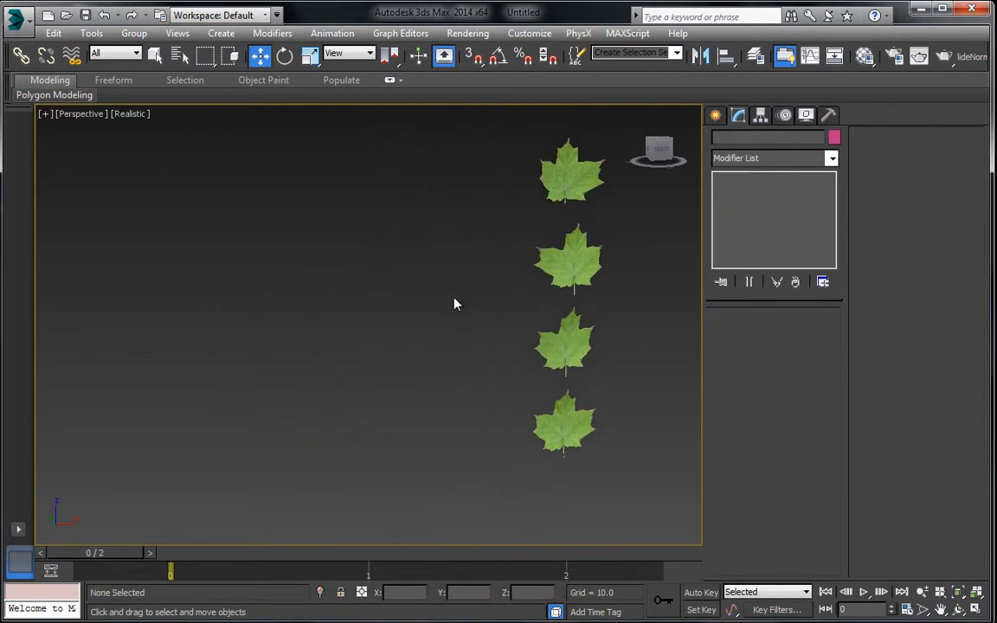
pyautogui.scroll(-3, 453, 301)
pyautogui.moveTo(383, 258); pyautogui.dragTo(374, 302, button='middle')
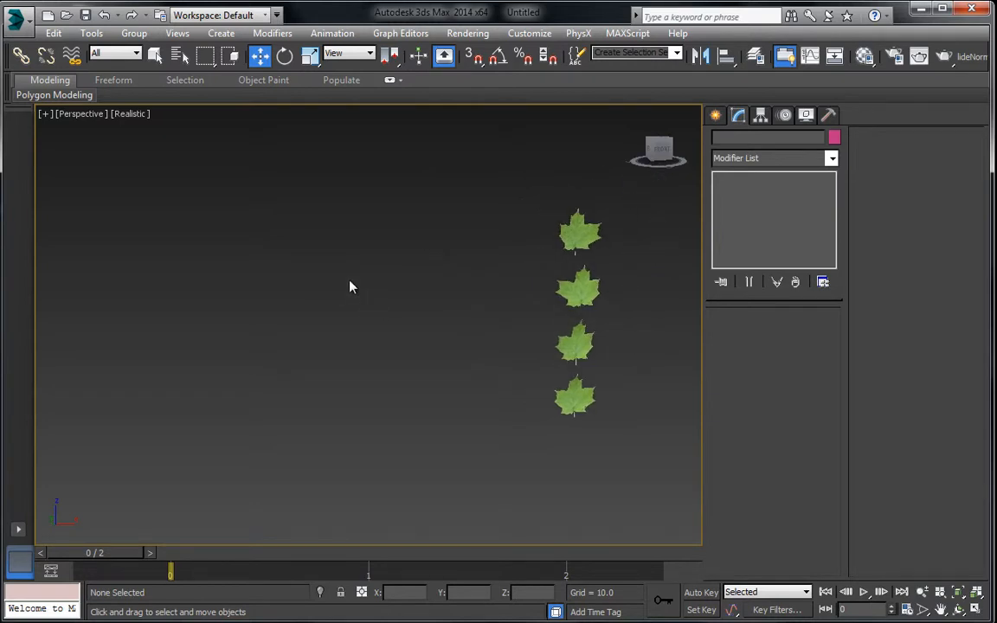
# Draw a Plane primitive in the Front view beside the column of leaves, about 1202 long and 657 wide.
pyautogui.click(717, 117)
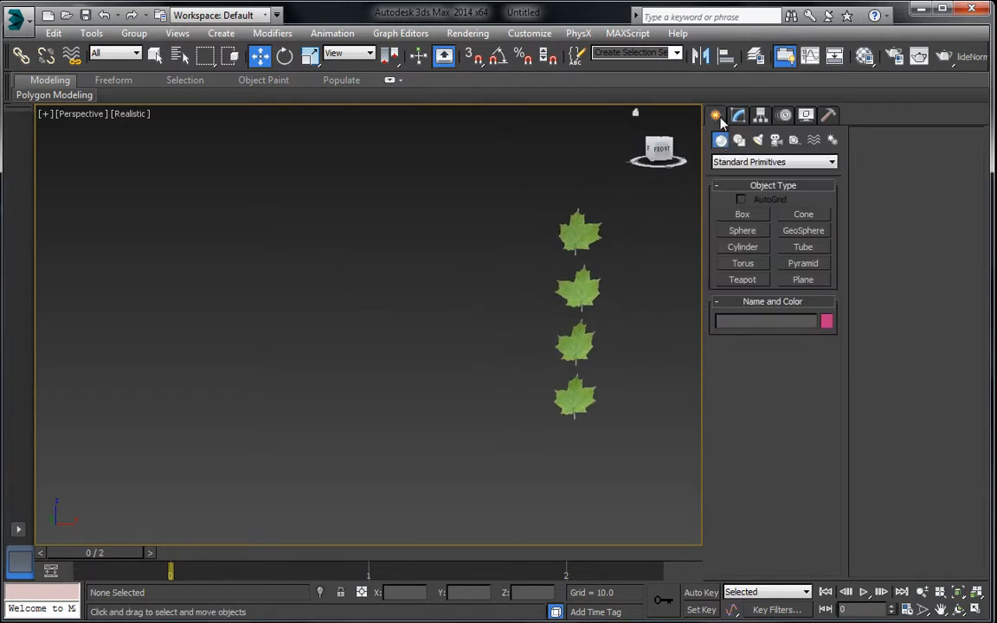
pyautogui.click(802, 279)
pyautogui.moveTo(367, 221); pyautogui.dragTo(389, 413)
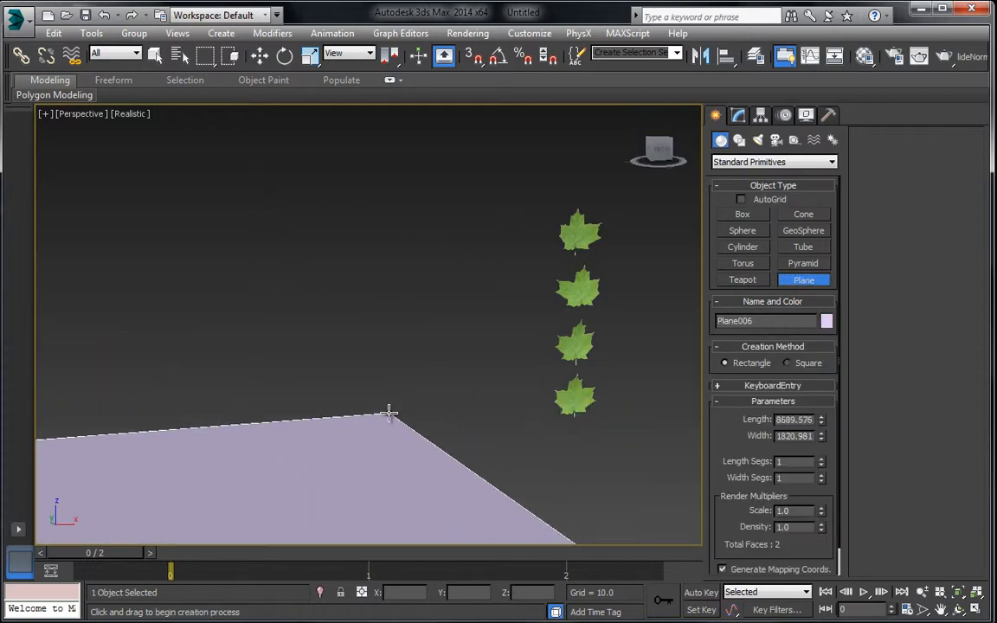
pyautogui.rightClick(335, 300)
pyautogui.press('f')
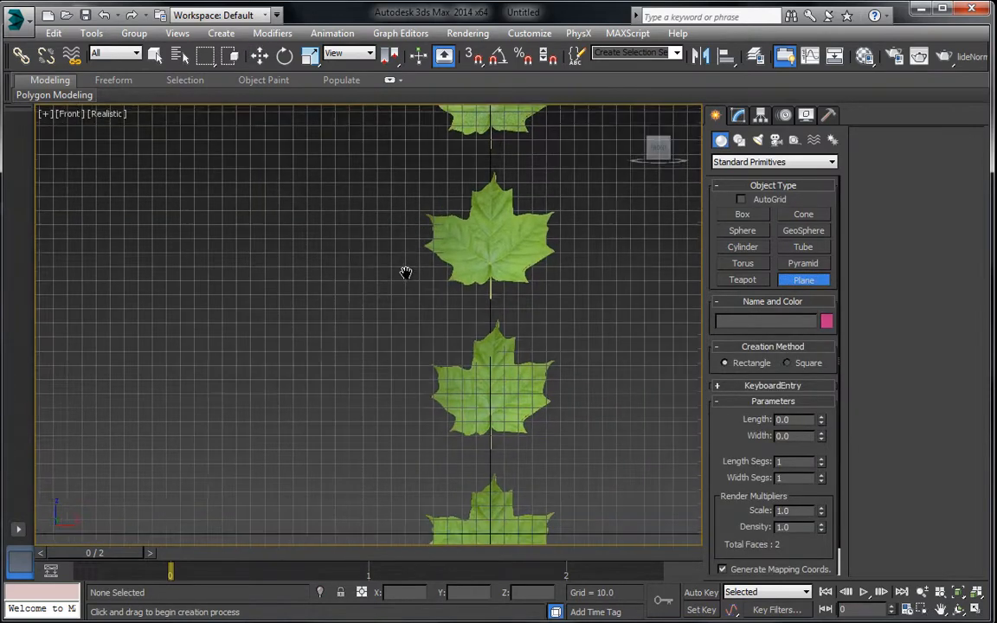
pyautogui.scroll(-8, 263, 264)
pyautogui.click(329, 233)
pyautogui.moveTo(325, 204); pyautogui.dragTo(407, 354)
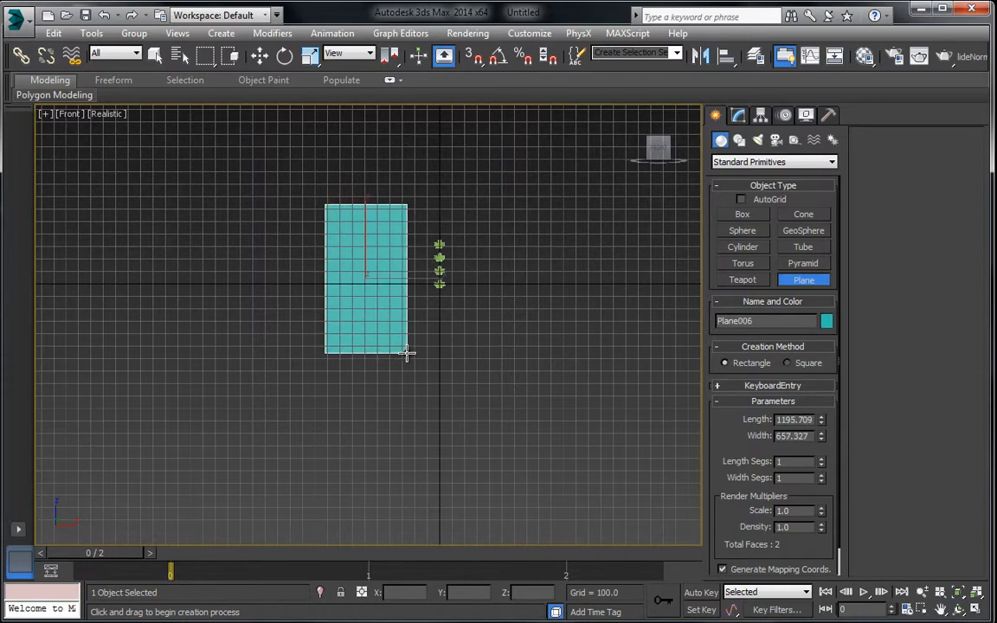
pyautogui.click(735, 118)
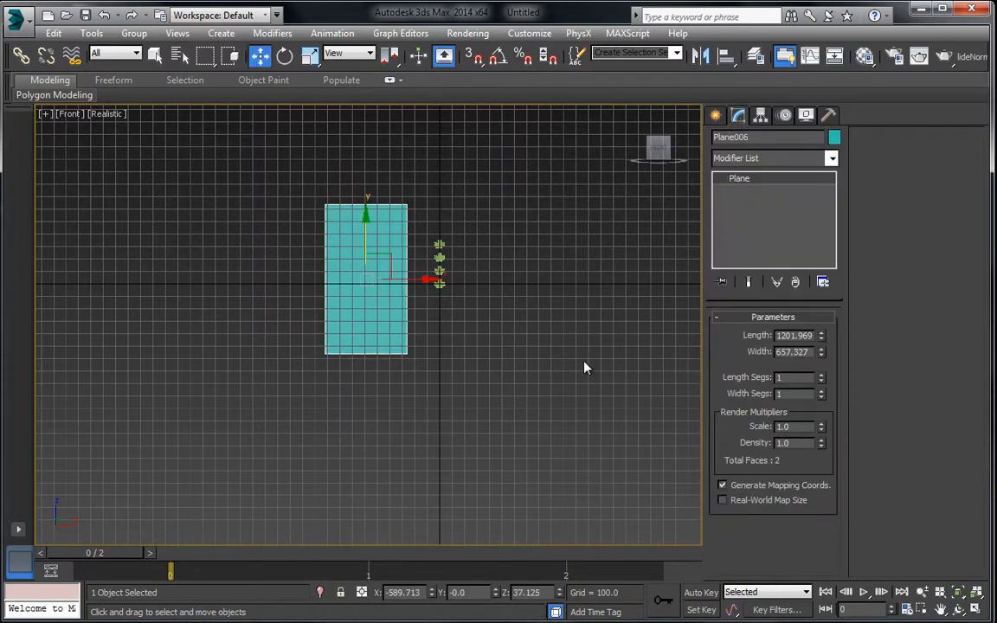
# Load the tumblr_mpn8e6zjHN1rhi6xto3_1280 image from the Refs folder as the diffuse Bitmap of material 24 - Default.
pyautogui.press('m')
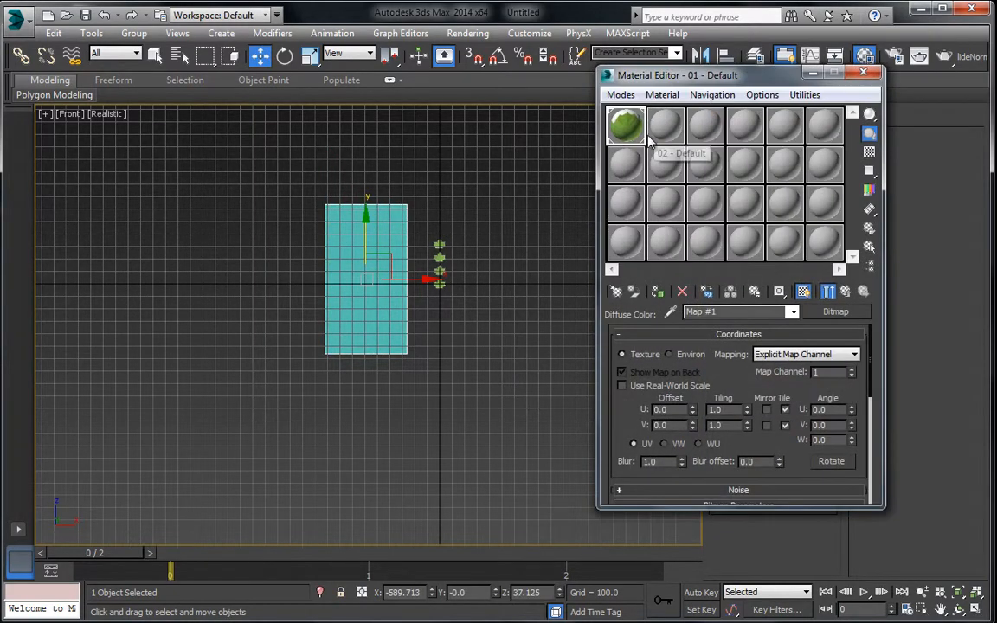
pyautogui.click(824, 239)
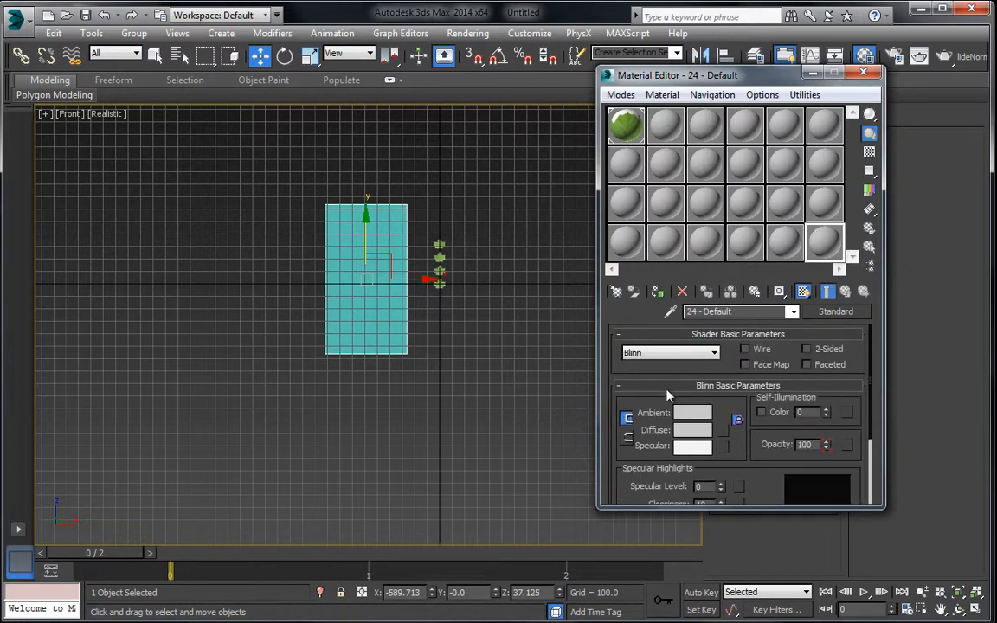
pyautogui.click(724, 432)
pyautogui.click(400, 138)
pyautogui.scroll(8, 394, 146)
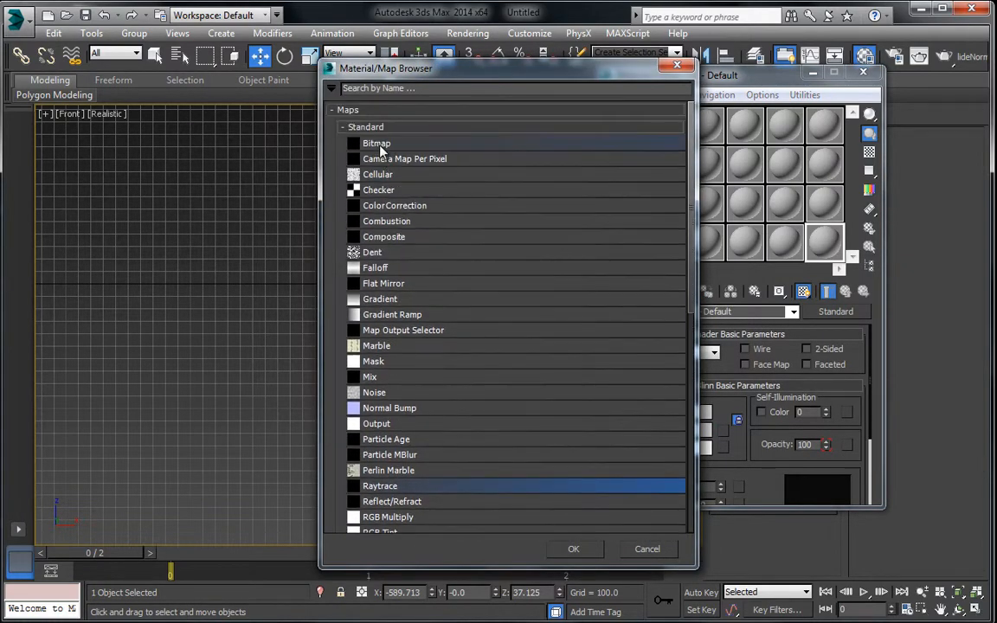
pyautogui.doubleClick(381, 146)
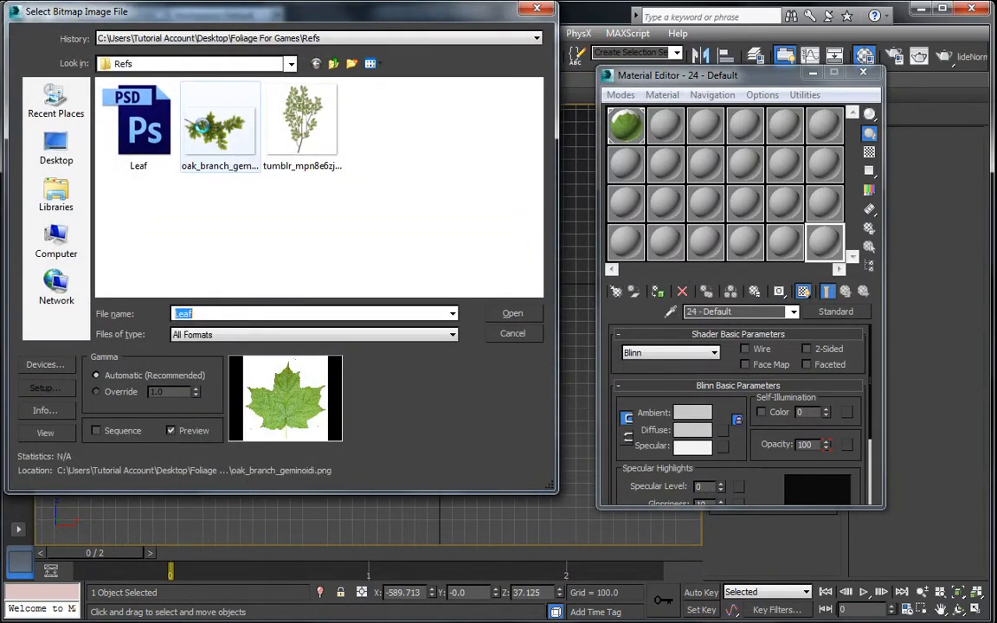
pyautogui.click(313, 128)
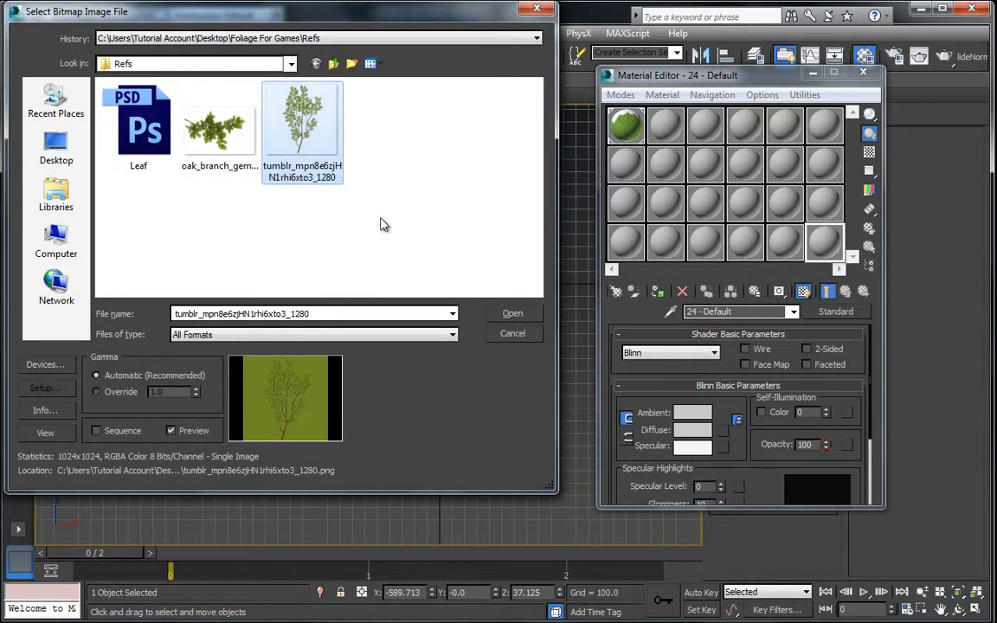
pyautogui.click(511, 315)
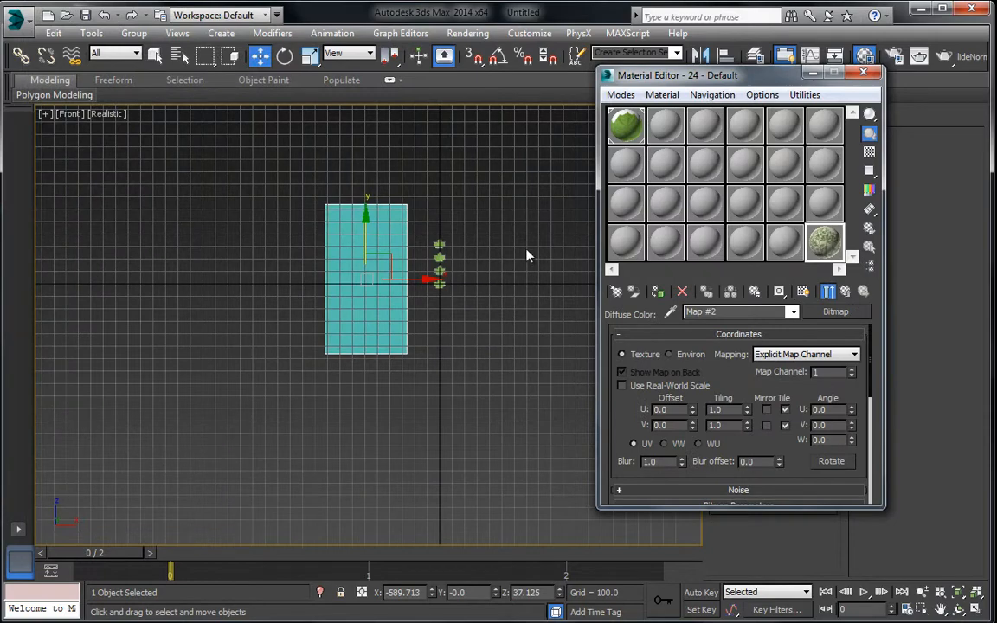
# Assign the branch material to the plane with its texture shown in the viewport, and close the Material Editor.
pyautogui.click(802, 290)
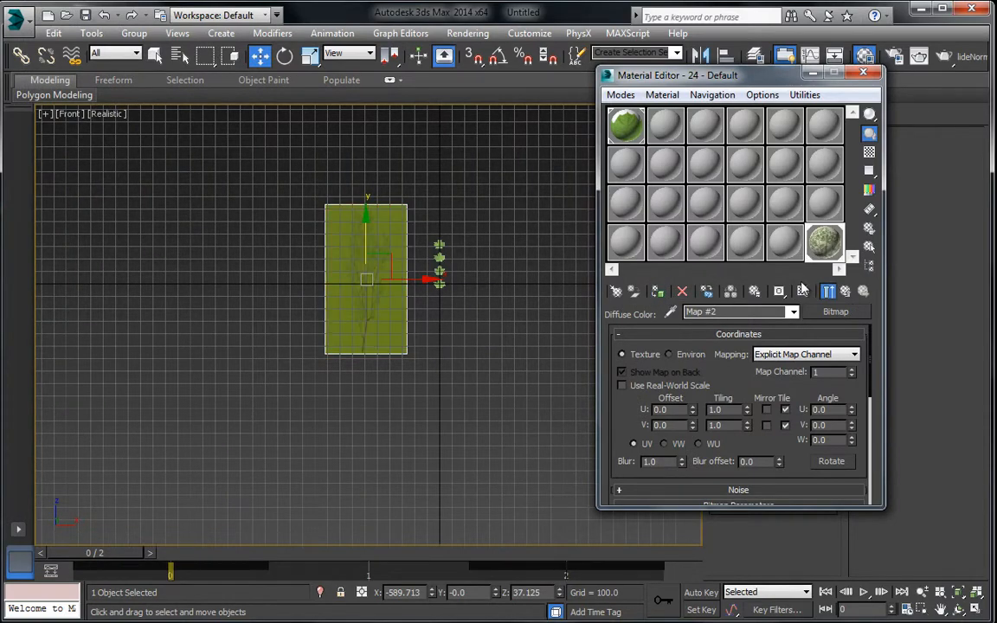
pyautogui.moveTo(481, 272); pyautogui.dragTo(530, 271, button='middle')
pyautogui.scroll(5, 360, 251)
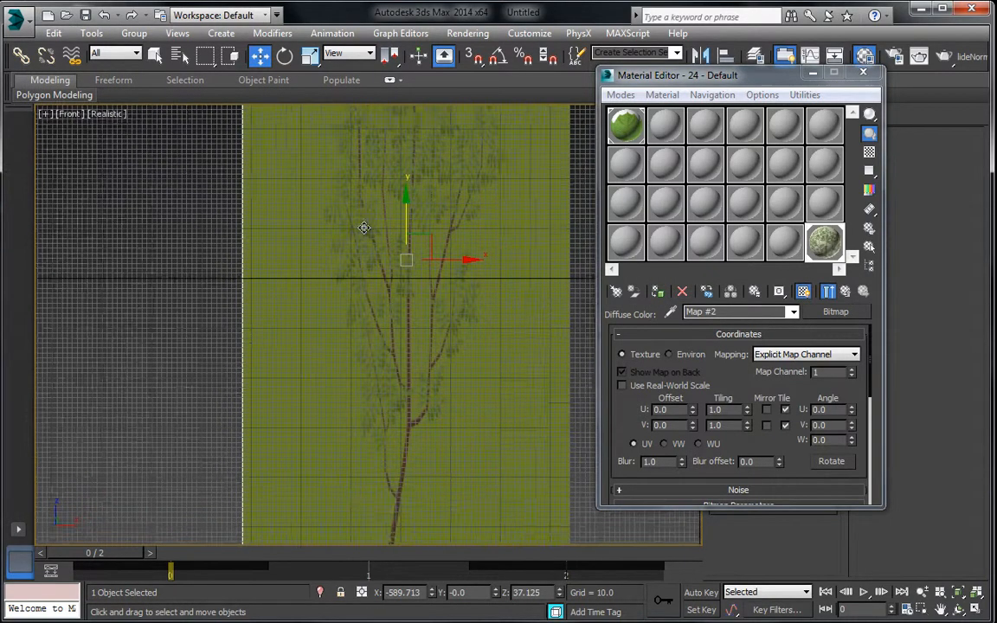
pyautogui.scroll(-2, 437, 212)
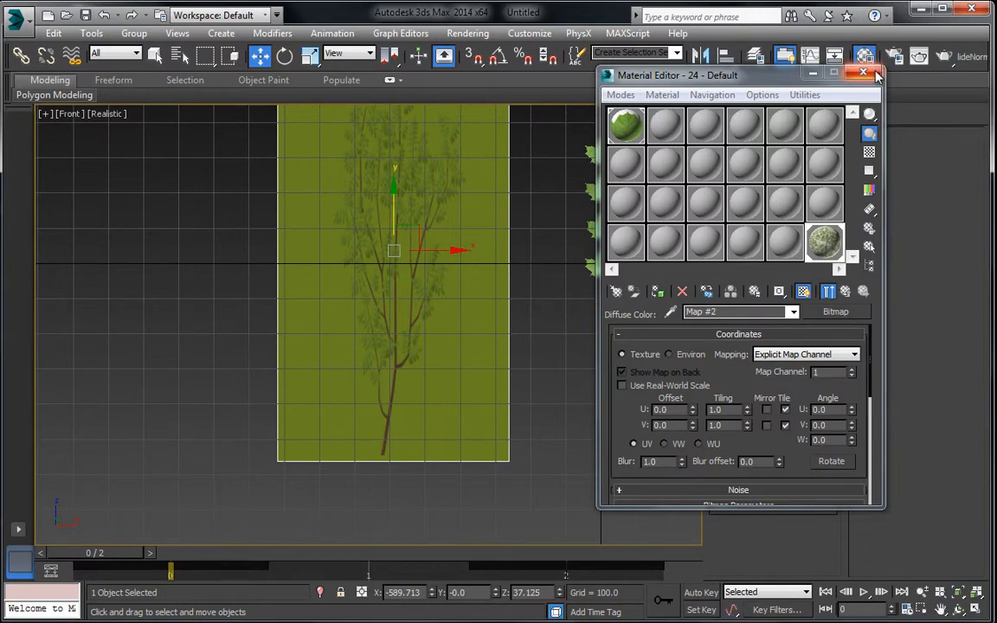
pyautogui.click(785, 56)
# Add a UVW Map modifier to the plane and Bitmap Fit it to the tumblr_mpn8e6zjHN1rhi6xto3_1280 image.
pyautogui.scroll(-4, 533, 188)
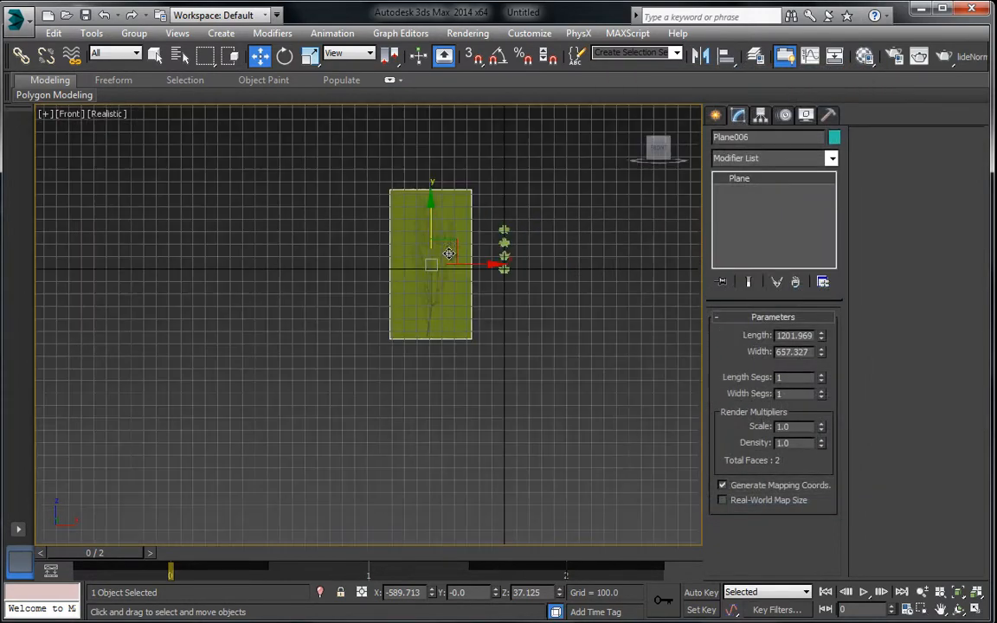
pyautogui.click(756, 160)
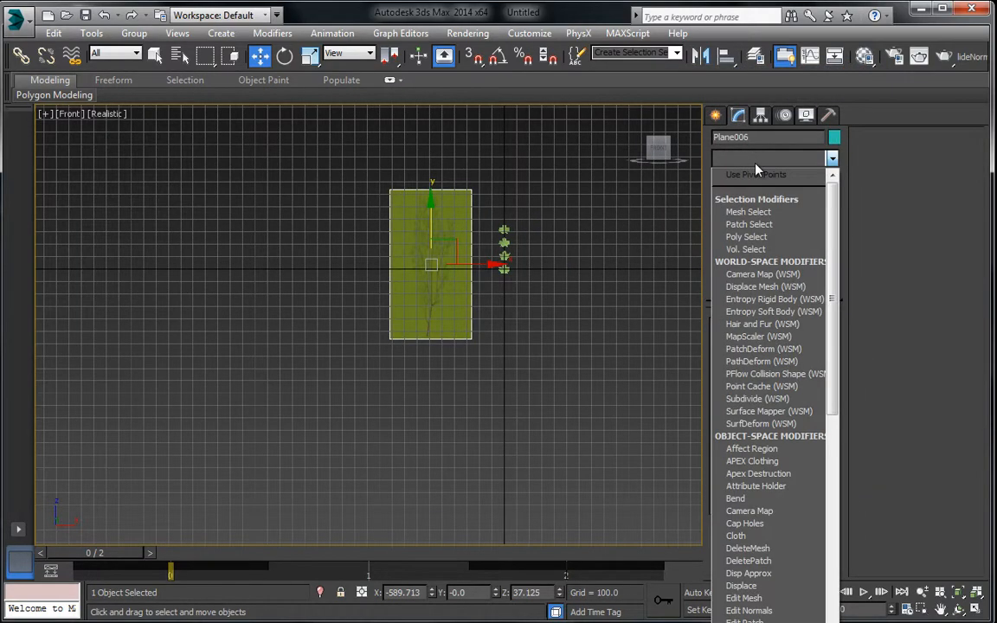
pyautogui.press('u')
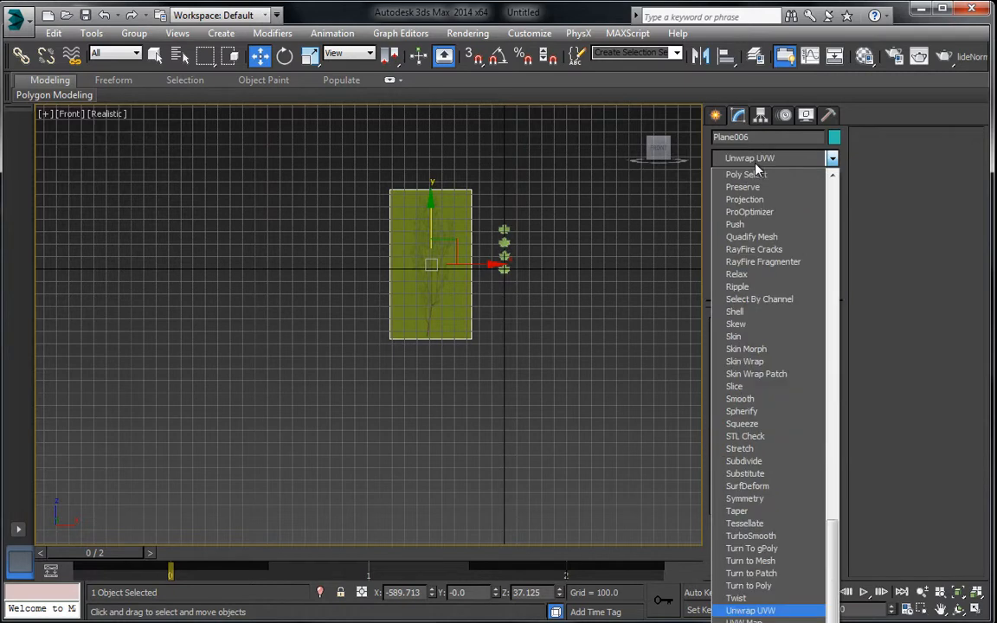
pyautogui.click(752, 622)
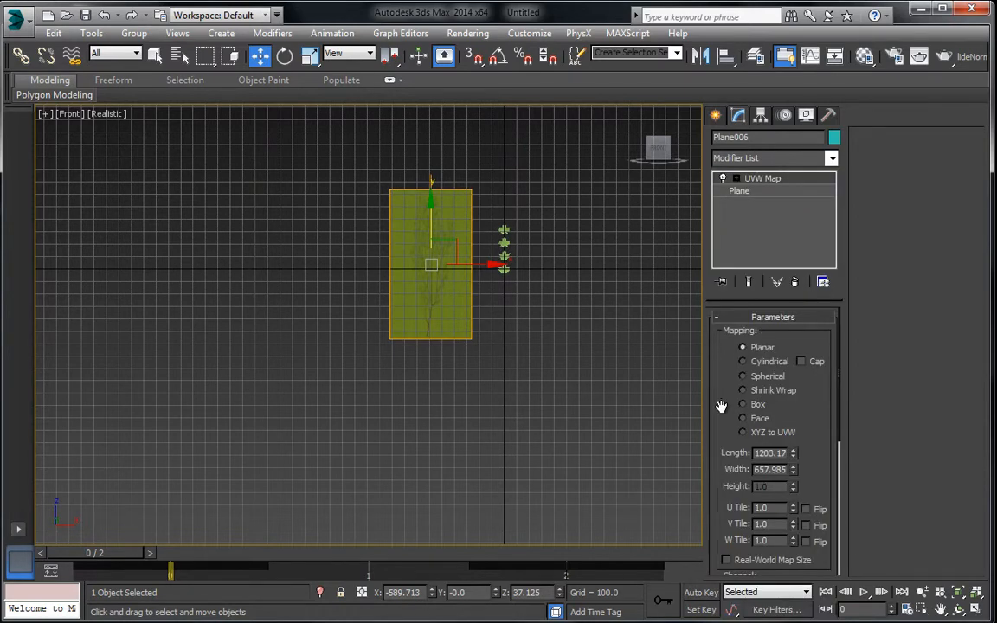
pyautogui.scroll(-5, 721, 406)
pyautogui.click(746, 511)
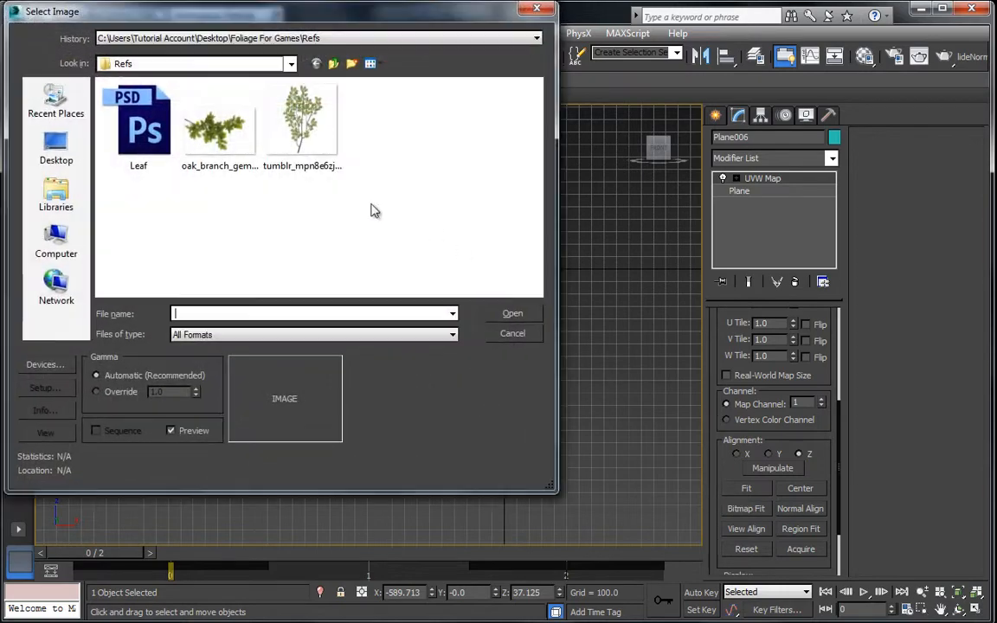
pyautogui.click(325, 138)
pyautogui.click(510, 313)
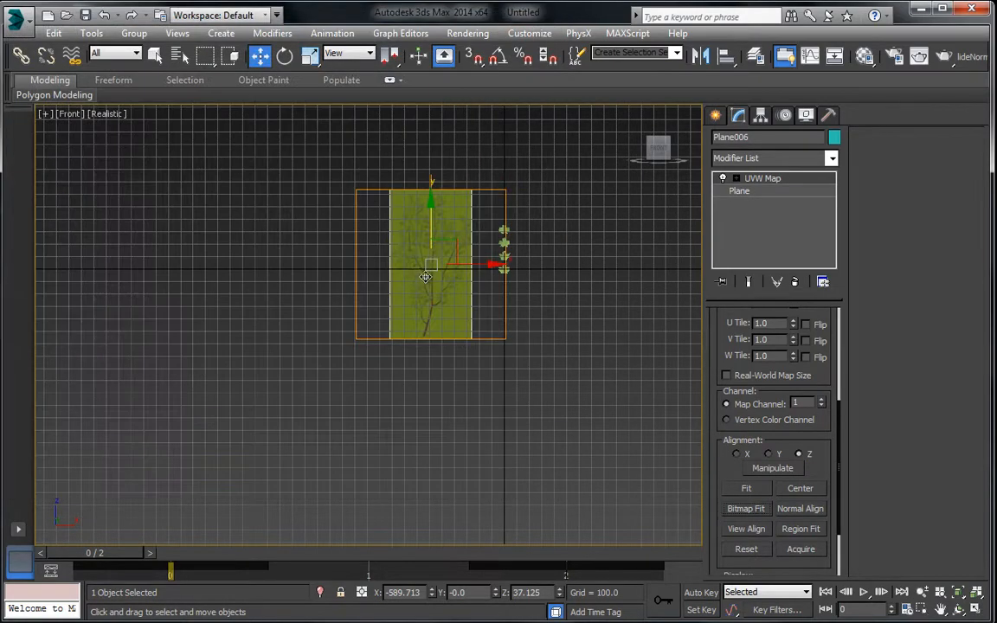
# Check the proportions of the fitted branch image on the plane against the nearby leaves.
pyautogui.scroll(5, 417, 311)
pyautogui.scroll(4, 397, 299)
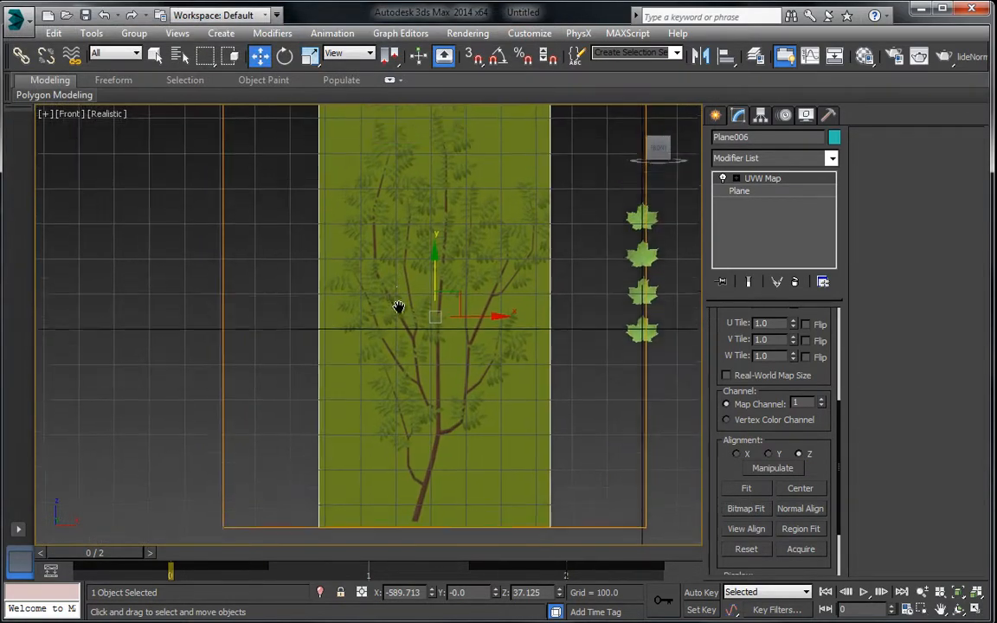
pyautogui.moveTo(401, 296); pyautogui.dragTo(384, 267, button='middle')
pyautogui.moveTo(361, 329); pyautogui.dragTo(343, 232, button='middle')
pyautogui.scroll(-4, 405, 311)
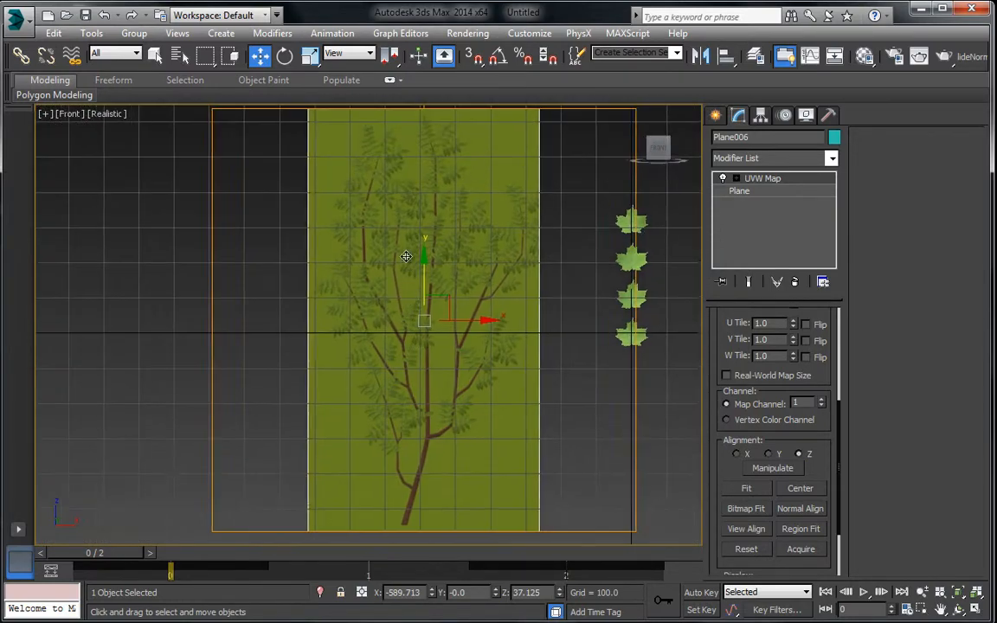
pyautogui.scroll(-1, 394, 214)
pyautogui.moveTo(421, 268); pyautogui.dragTo(426, 243, button='middle')
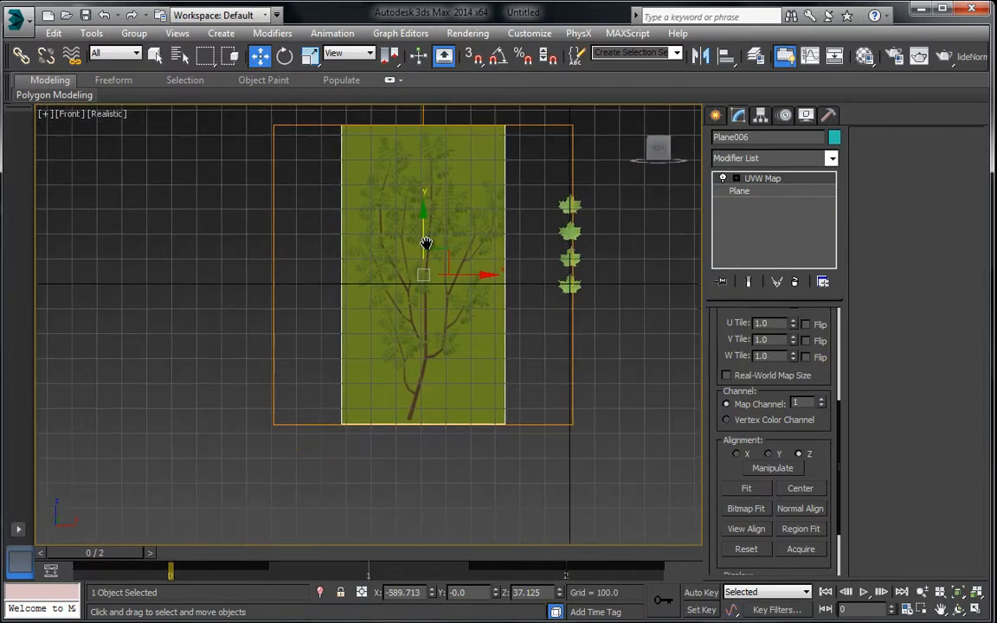
# Study the reference branch from the base of its stem upward, examining how the side branches and leaf clusters are arranged.
pyautogui.scroll(2, 441, 261)
pyautogui.moveTo(422, 441); pyautogui.dragTo(450, 361, button='middle')
pyautogui.scroll(2, 450, 361)
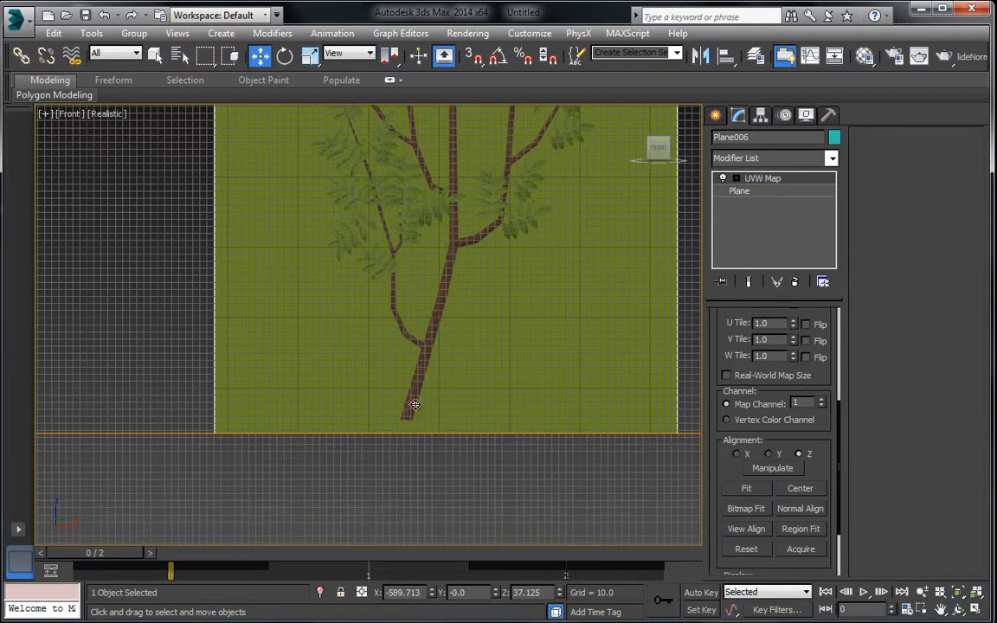
pyautogui.moveTo(468, 239); pyautogui.dragTo(432, 390, button='middle')
pyautogui.moveTo(430, 251); pyautogui.dragTo(401, 431, button='middle')
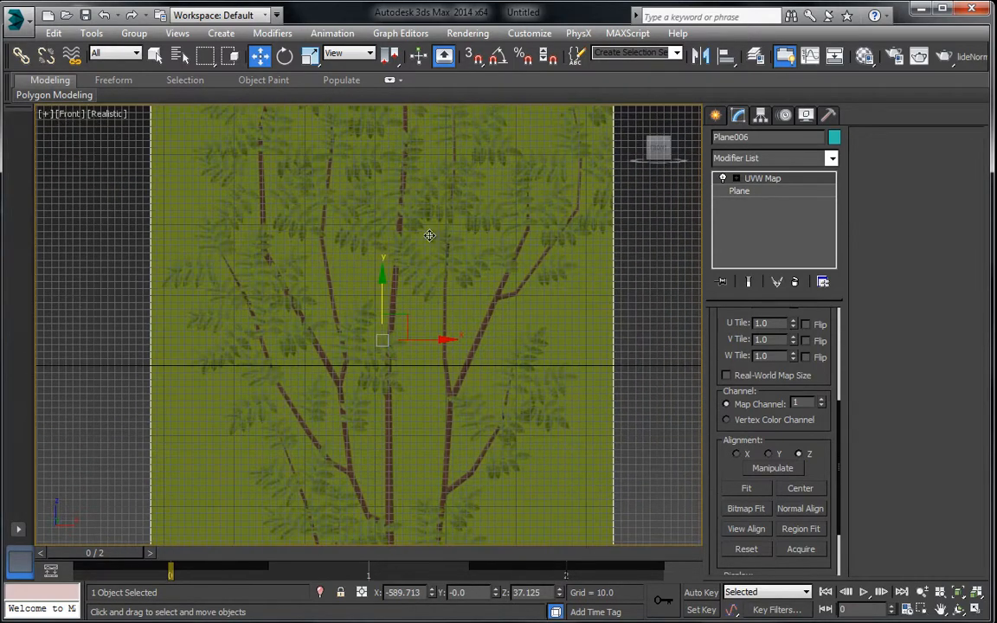
pyautogui.moveTo(428, 232); pyautogui.dragTo(422, 342, button='middle')
pyautogui.moveTo(411, 212); pyautogui.dragTo(392, 365, button='middle')
pyautogui.moveTo(402, 437); pyautogui.dragTo(398, 272, button='middle')
pyautogui.scroll(-2, 398, 272)
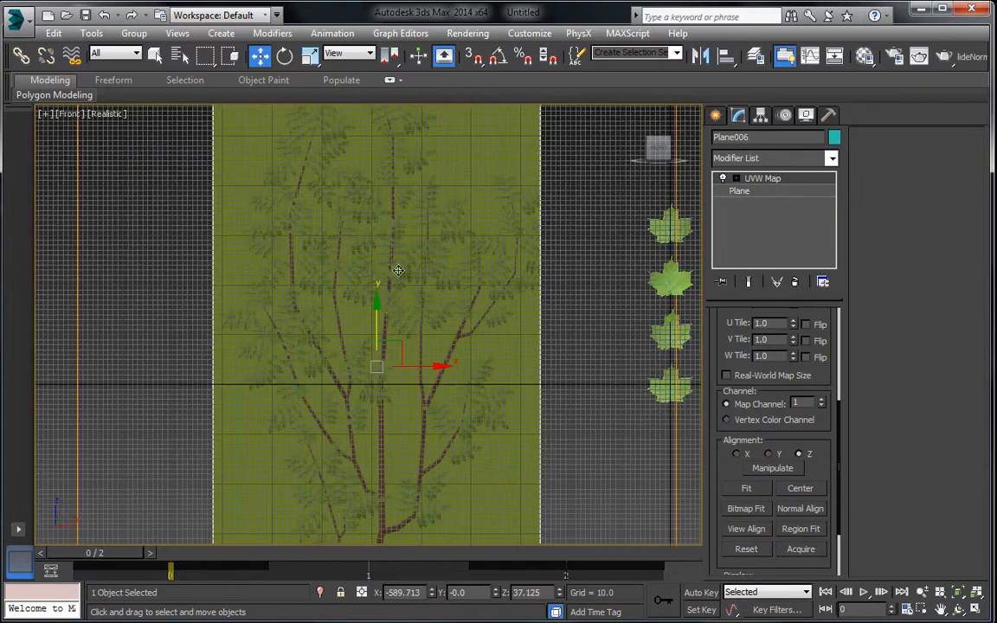
pyautogui.moveTo(399, 362); pyautogui.dragTo(402, 294, button='middle')
pyautogui.moveTo(600, 307)
pyautogui.mouseDown(button='middle')
pyautogui.moveTo(356, 327)
pyautogui.moveTo(549, 247)
pyautogui.mouseUp(button='middle')
pyautogui.scroll(2, 363, 335)
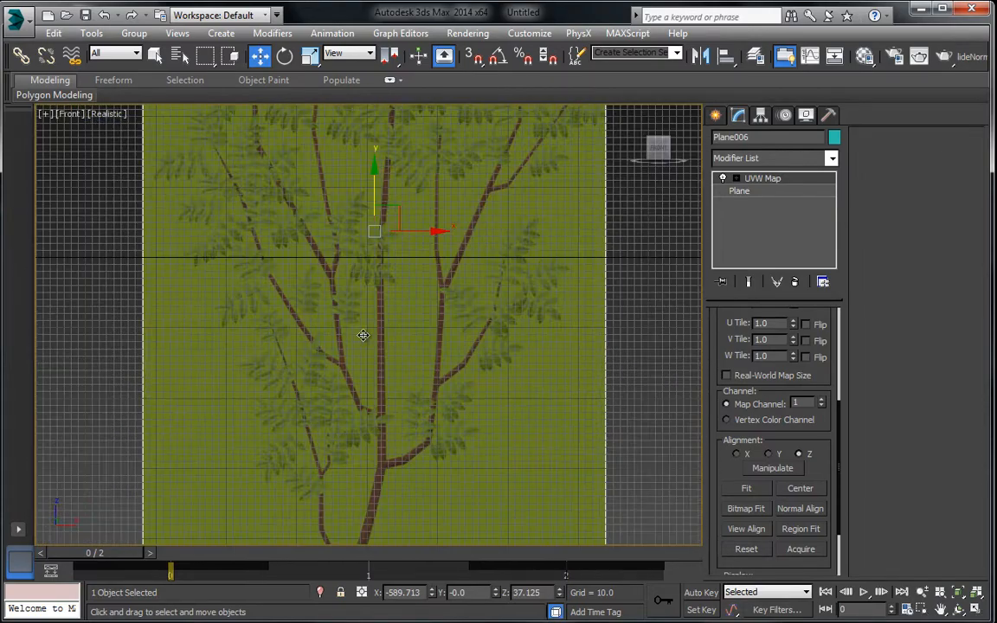
# Examine the reference branch's lower stem, its forks and the upper side branches as a guide for modelling.
pyautogui.moveTo(362, 334); pyautogui.dragTo(386, 325, button='middle')
pyautogui.moveTo(358, 500); pyautogui.dragTo(424, 318, button='middle')
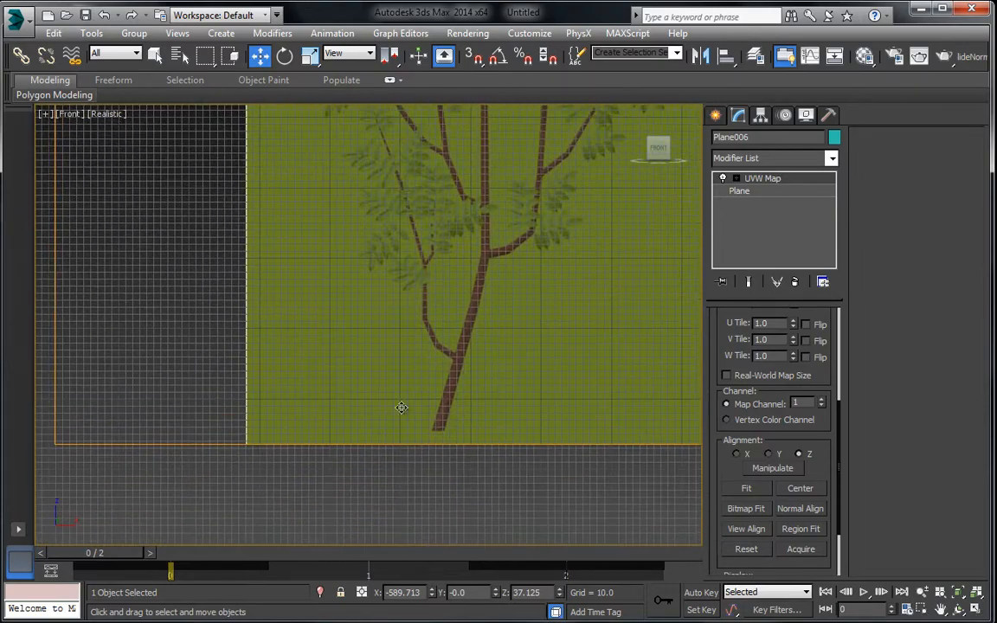
pyautogui.click(722, 117)
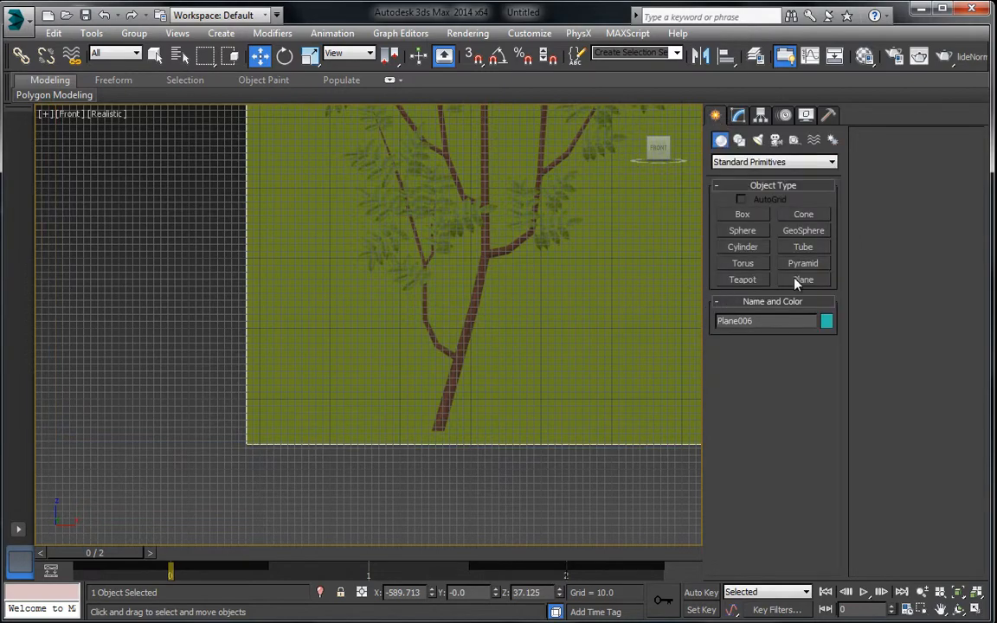
pyautogui.scroll(-2, 495, 263)
pyautogui.moveTo(486, 269); pyautogui.dragTo(487, 365, button='middle')
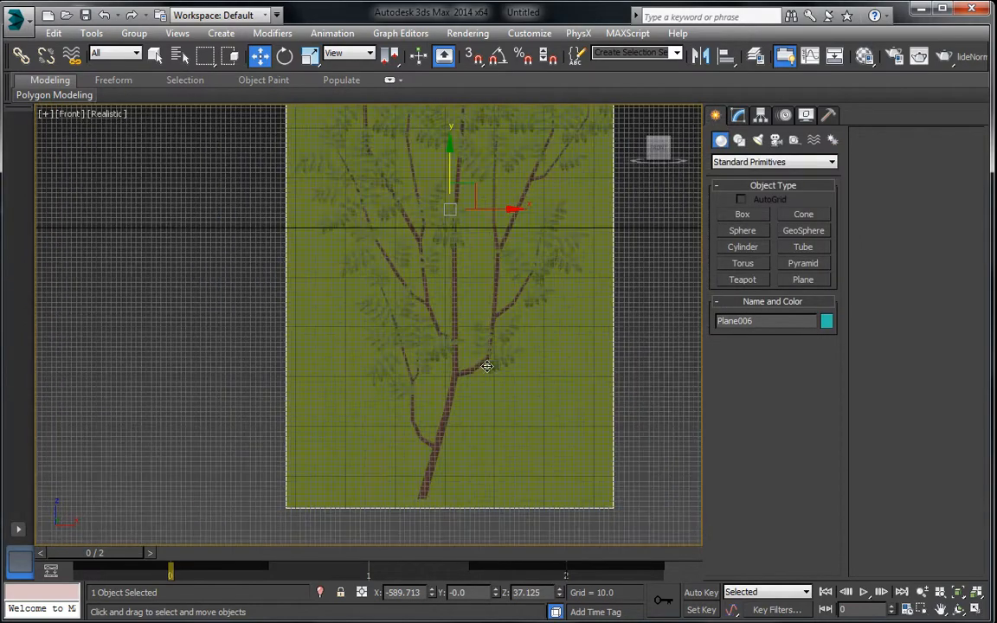
pyautogui.moveTo(439, 246)
pyautogui.mouseDown(button='middle')
pyautogui.moveTo(416, 298)
pyautogui.moveTo(420, 252)
pyautogui.mouseUp(button='middle')
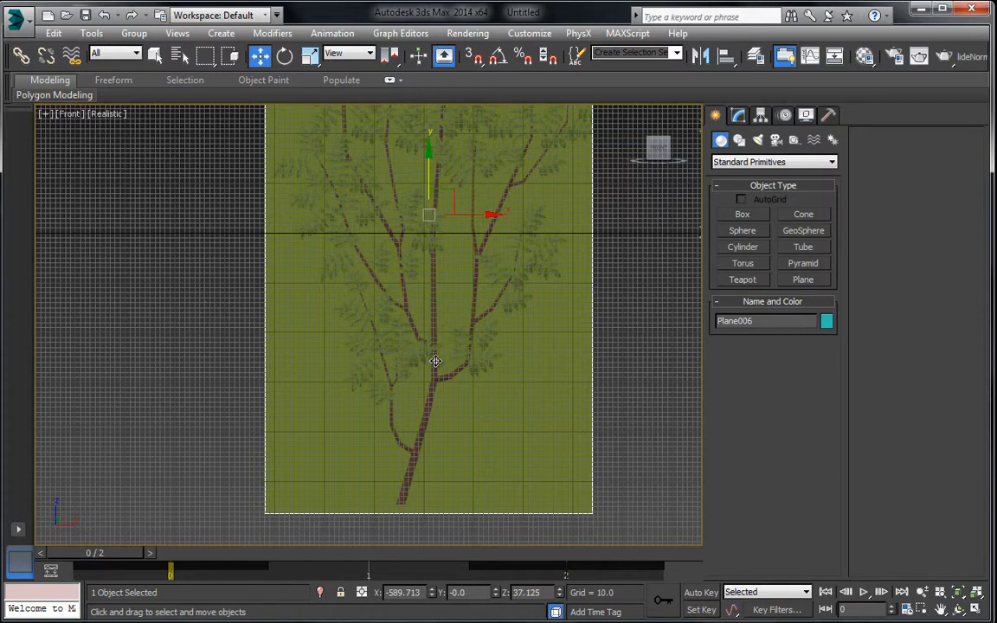
pyautogui.moveTo(434, 366); pyautogui.dragTo(440, 401, button='middle')
pyautogui.moveTo(449, 153); pyautogui.dragTo(456, 198, button='middle')
pyautogui.moveTo(445, 350); pyautogui.dragTo(490, 263, button='middle')
# Hide the viewport grid and create a box about 24.3 long, 22.7 wide and 33.2 high over the base of the reference stem.
pyautogui.click(741, 214)
pyautogui.press('g')
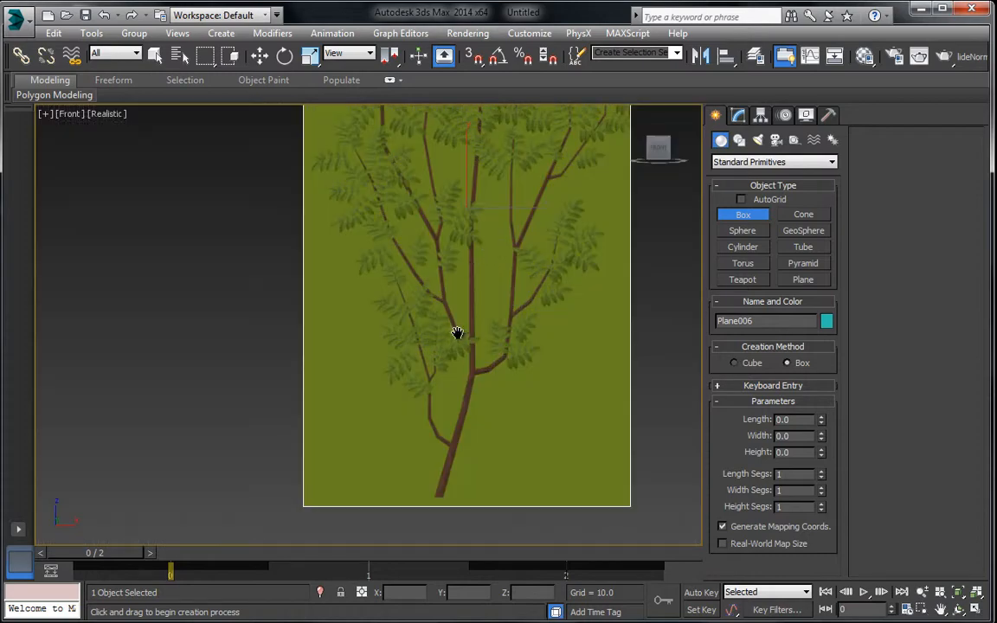
pyautogui.scroll(5, 457, 334)
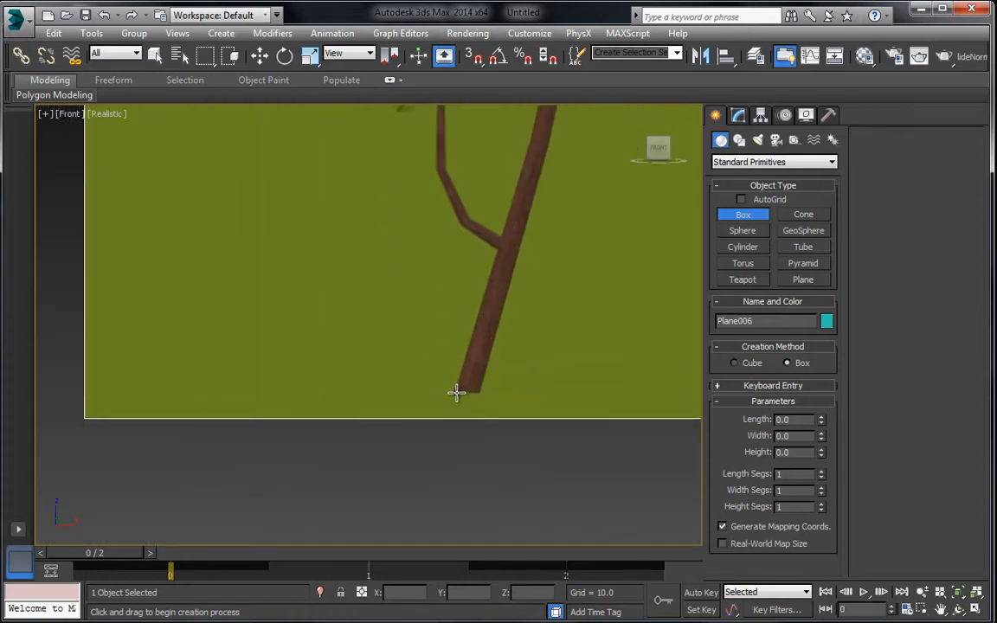
pyautogui.moveTo(456, 393); pyautogui.dragTo(488, 358)
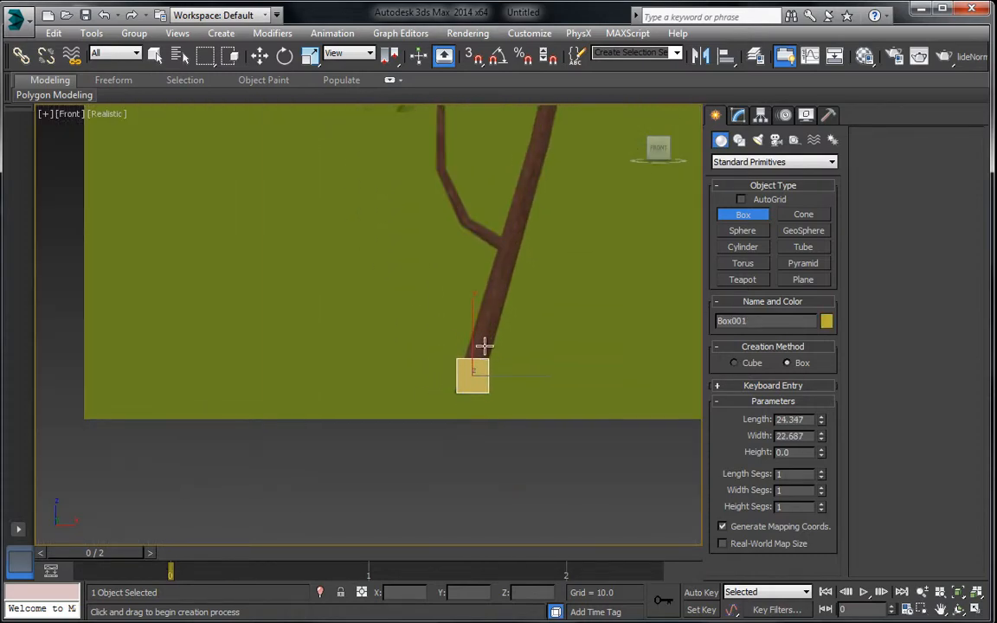
pyautogui.press('p')
pyautogui.press('z')
pyautogui.hotkey('ctrl', 'r')
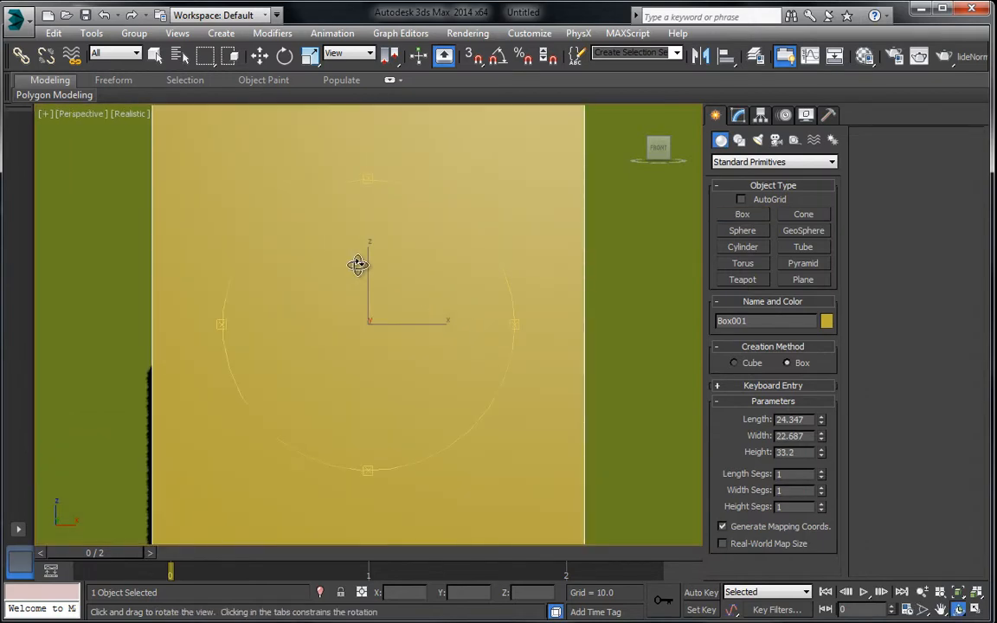
# Set the box's length, width and height all to 24.
pyautogui.moveTo(358, 265); pyautogui.dragTo(423, 303)
pyautogui.scroll(-2, 387, 292)
pyautogui.click(310, 58)
pyautogui.moveTo(353, 254); pyautogui.dragTo(429, 350, button='middle')
pyautogui.click(738, 116)
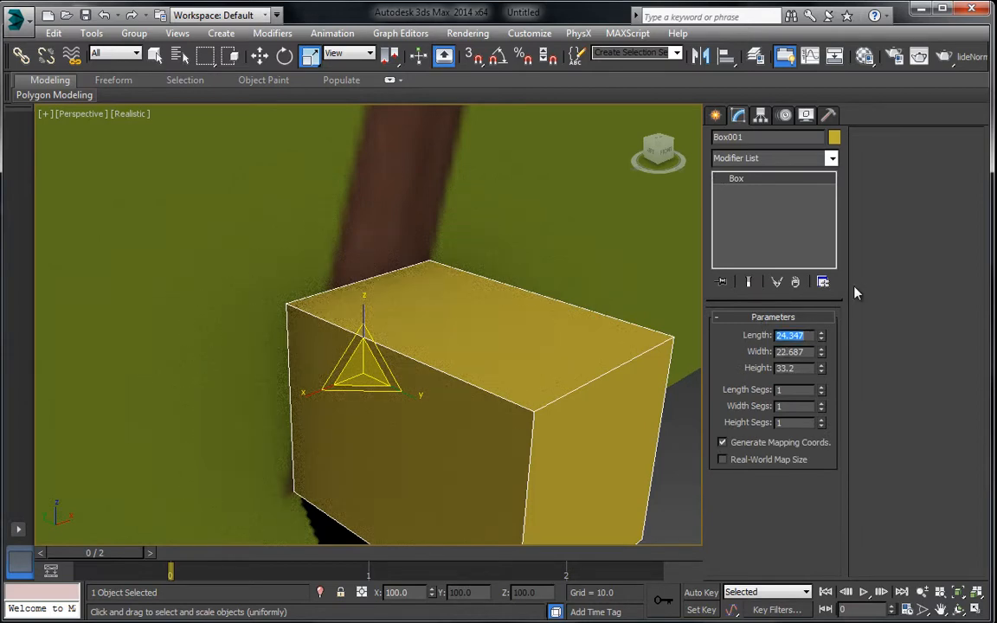
pyautogui.write('24')
pyautogui.press('Tab')
pyautogui.write('24')
pyautogui.press('Tab')
pyautogui.write('24')
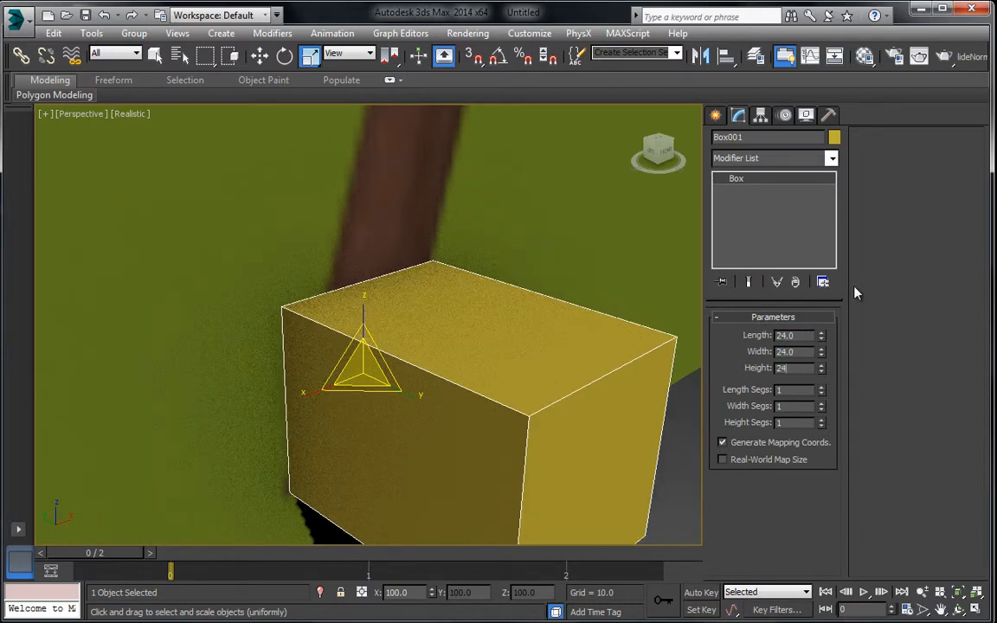
pyautogui.press('Return')
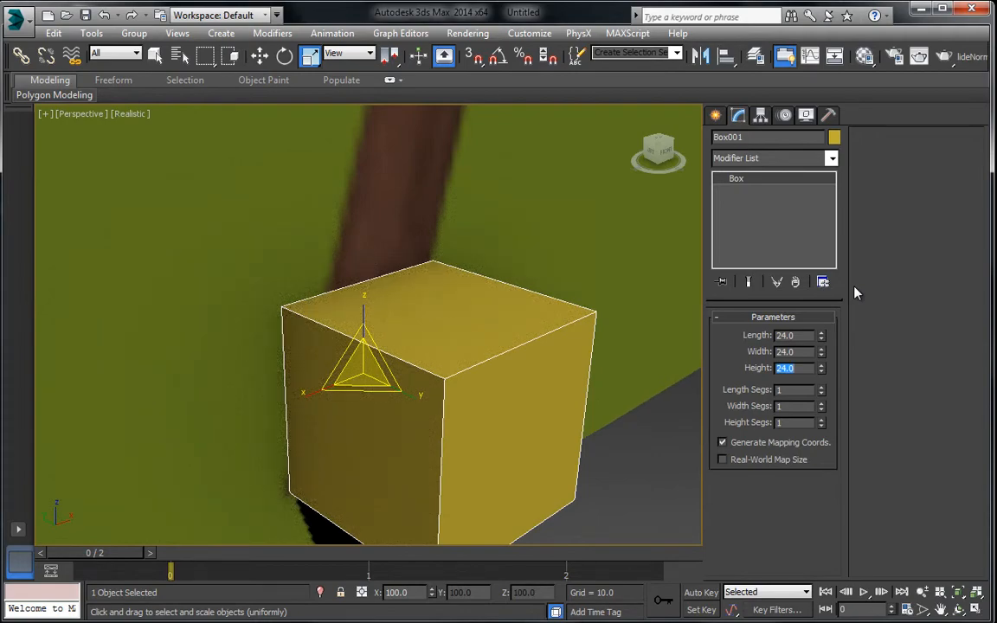
# Convert the box to an Editable Poly and delete its bottom polygon.
pyautogui.rightClick(414, 319)
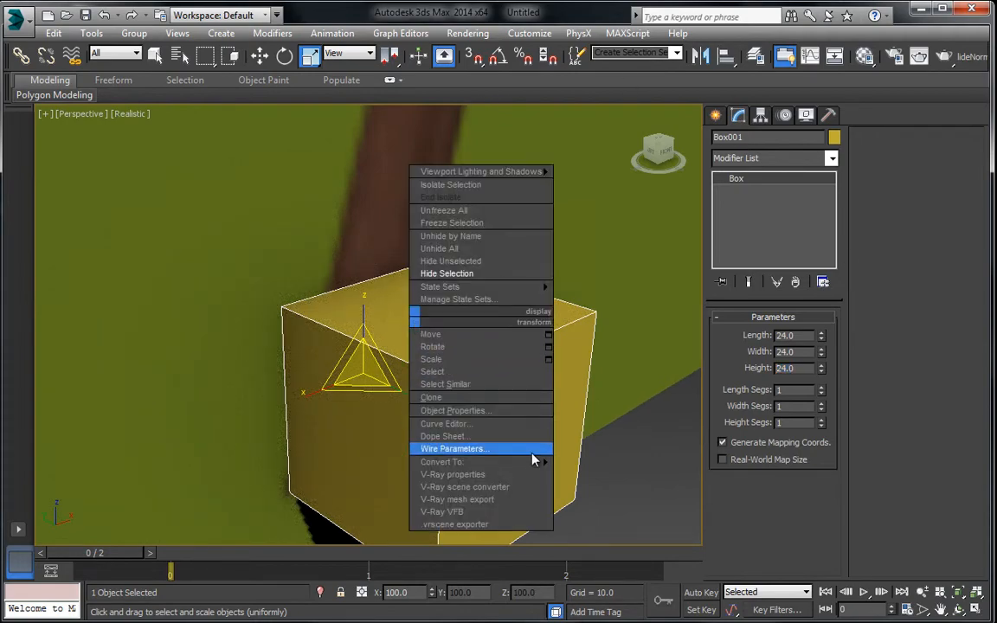
pyautogui.moveTo(545, 460)
pyautogui.click(574, 475)
pyautogui.hotkey('ctrl', 'r')
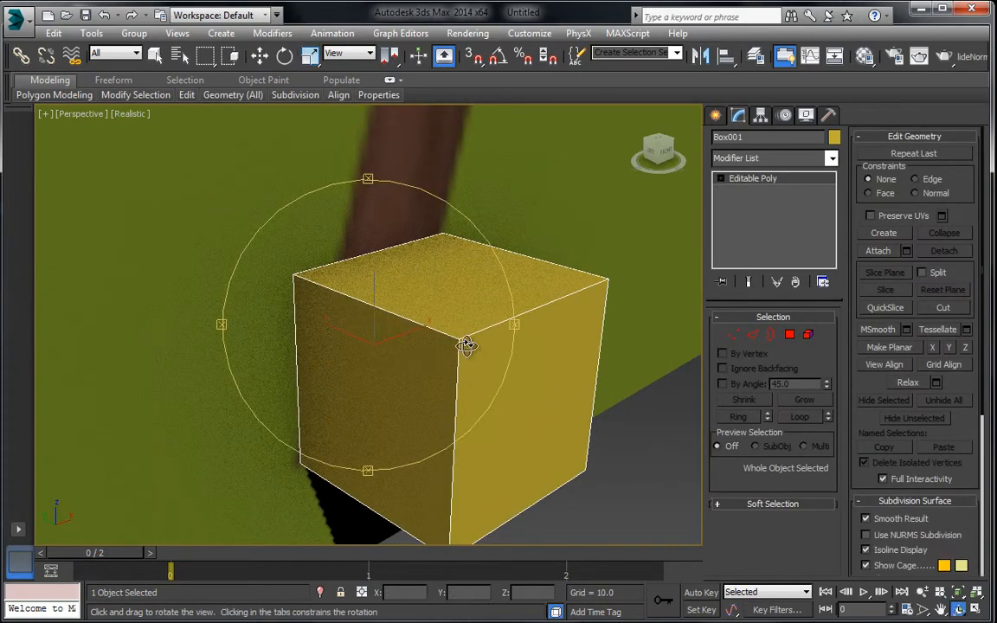
pyautogui.moveTo(467, 345); pyautogui.dragTo(450, 276)
pyautogui.click(791, 336)
pyautogui.click(507, 454)
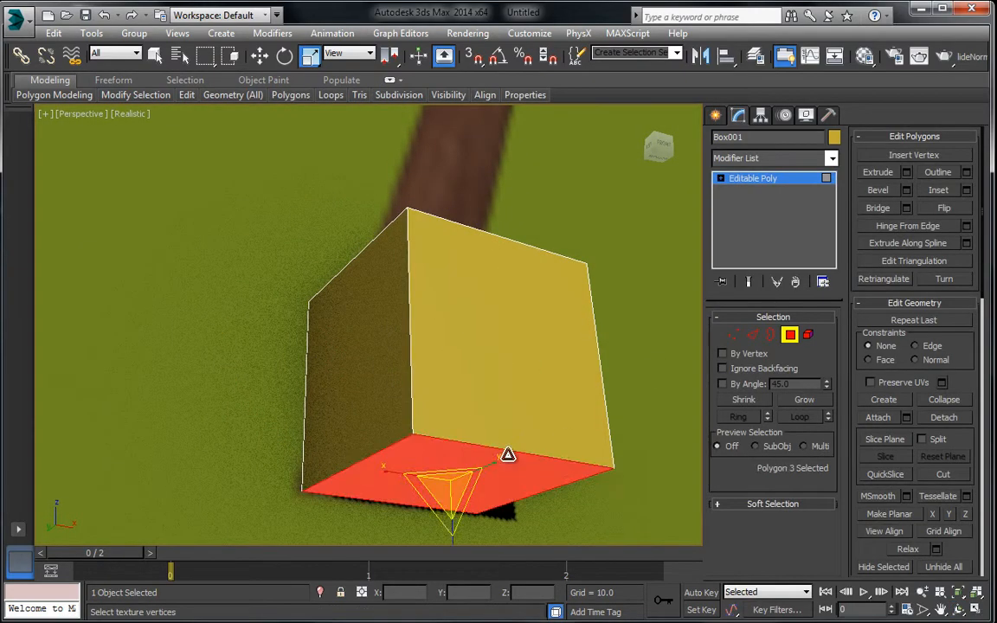
pyautogui.press('Delete')
# Extrude the box's top polygon upward by about 9 units.
pyautogui.moveTo(432, 380); pyautogui.dragTo(447, 440, button='middle')
pyautogui.moveTo(444, 301); pyautogui.dragTo(448, 326, button='middle')
pyautogui.hotkey('ctrl', 'r')
pyautogui.moveTo(447, 327); pyautogui.dragTo(425, 341)
pyautogui.press('w')
pyautogui.click(472, 351)
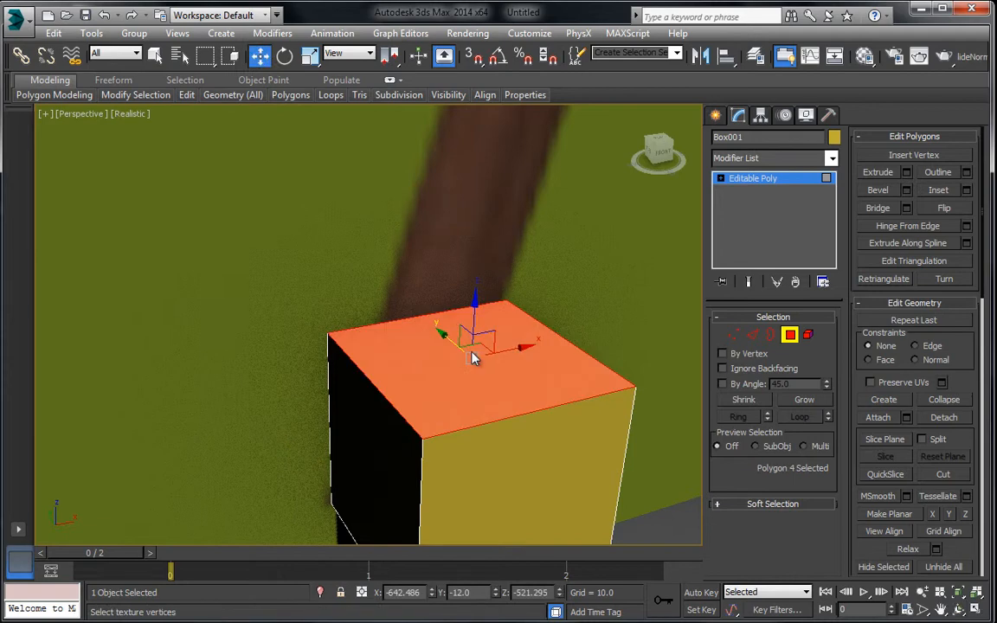
pyautogui.rightClick(464, 339)
pyautogui.click(444, 384)
pyautogui.moveTo(457, 394); pyautogui.dragTo(460, 330)
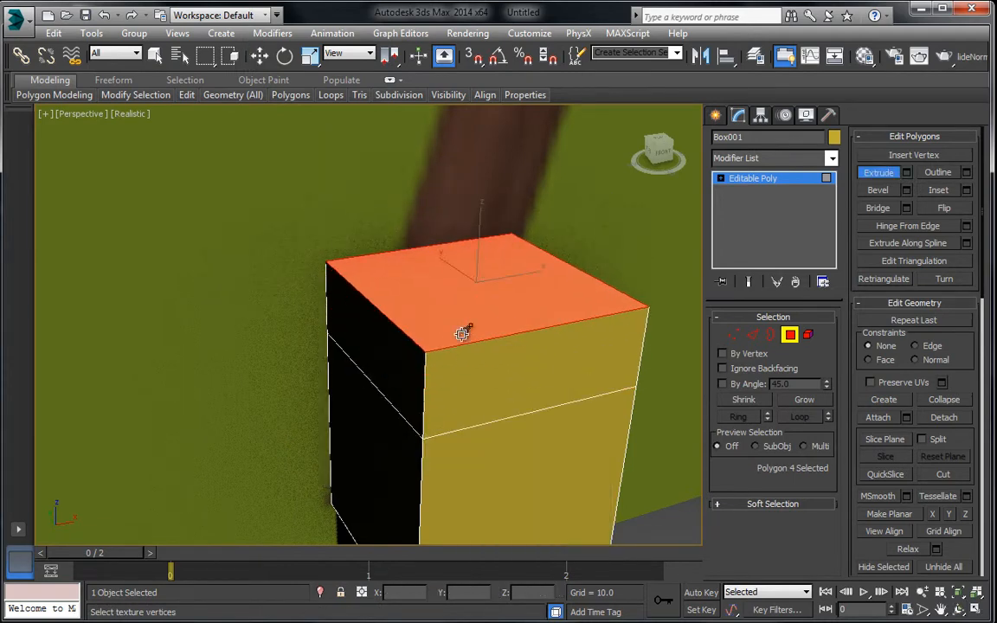
# In the Front view, move the extruded top polygon up to the reference branch's tip, at about X -588, Z 620.
pyautogui.press('f')
pyautogui.scroll(-4, 436, 334)
pyautogui.click(266, 56)
pyautogui.moveTo(431, 287); pyautogui.dragTo(429, 385, button='middle')
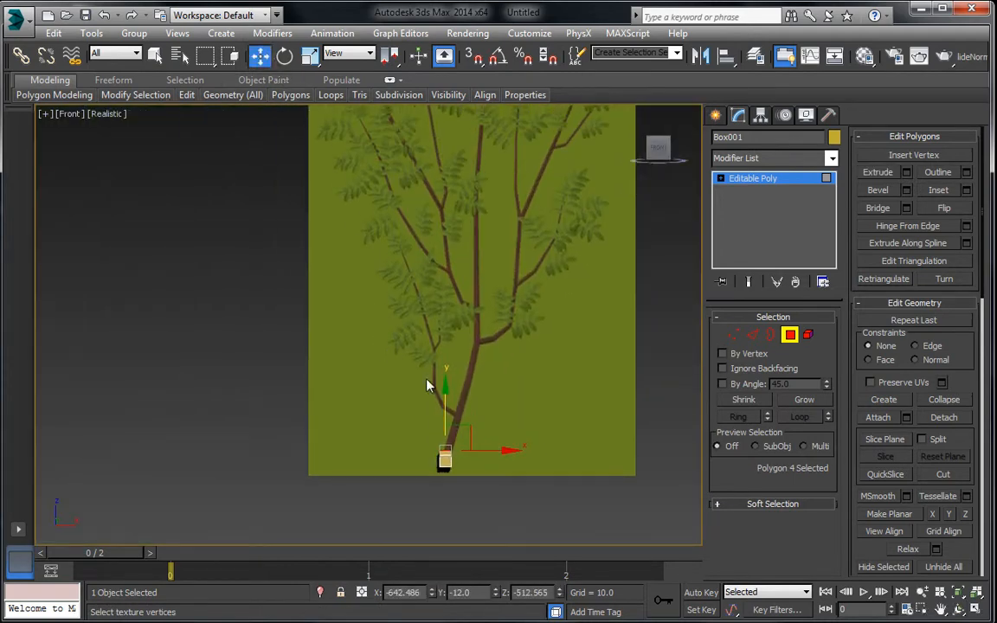
pyautogui.moveTo(460, 434); pyautogui.dragTo(504, 108)
pyautogui.moveTo(471, 202); pyautogui.dragTo(470, 316, button='middle')
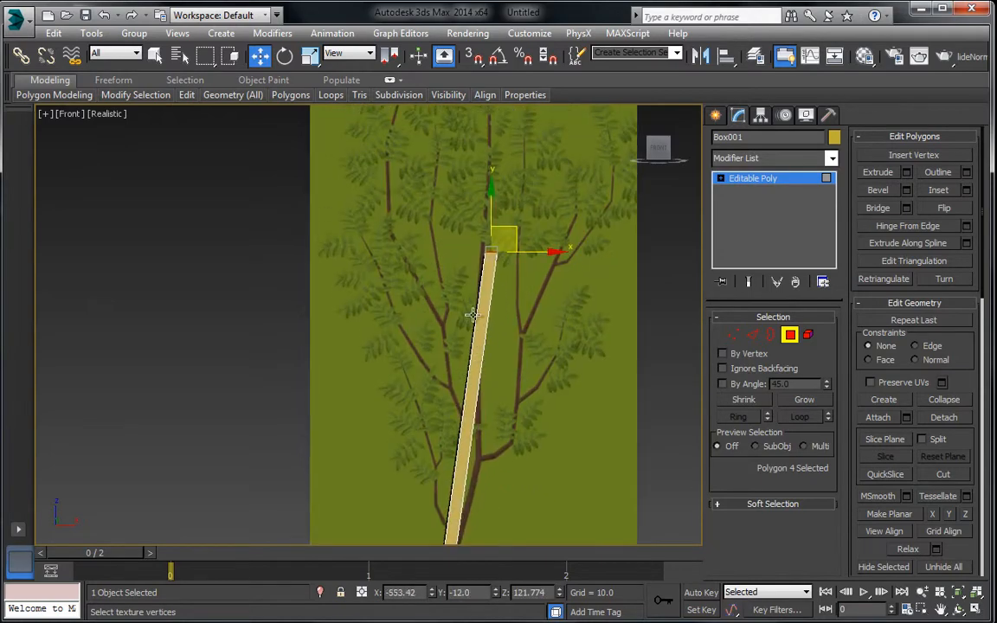
pyautogui.scroll(3, 466, 272)
pyautogui.moveTo(467, 273); pyautogui.dragTo(427, 480, button='middle')
pyautogui.scroll(-2, 425, 489)
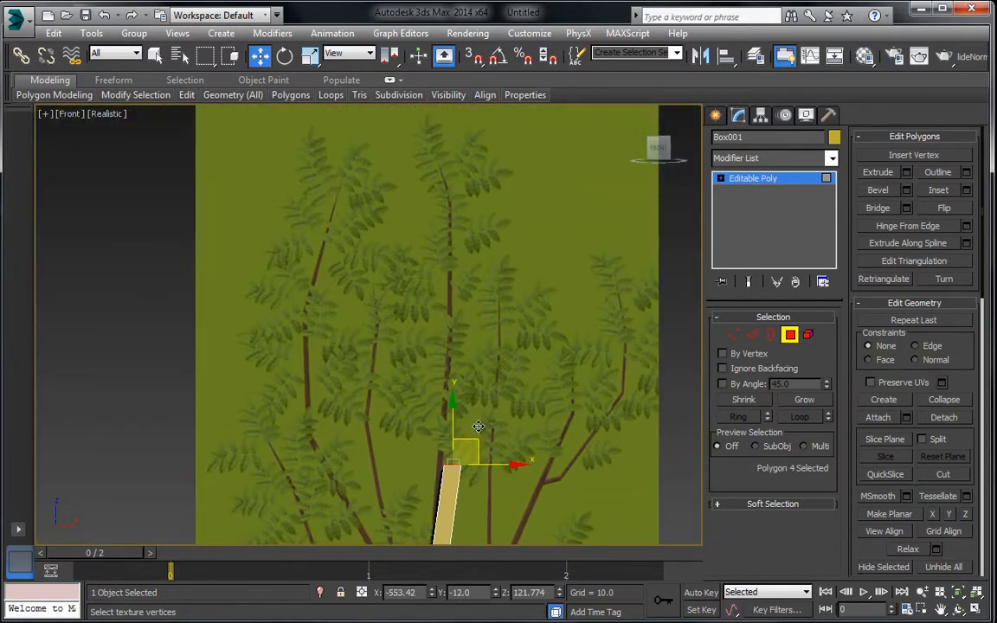
pyautogui.moveTo(474, 444); pyautogui.dragTo(451, 94)
pyautogui.moveTo(418, 161); pyautogui.dragTo(437, 281, button='middle')
# Scale the top polygon down uniformly to taper the stem to a narrow tip.
pyautogui.scroll(4, 393, 188)
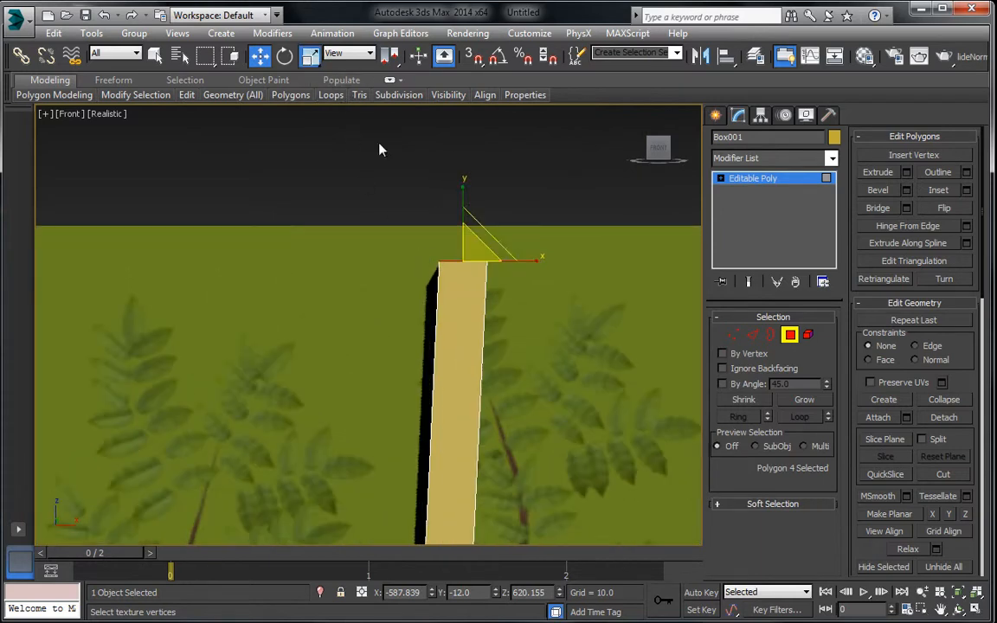
pyautogui.press('r')
pyautogui.moveTo(470, 265); pyautogui.dragTo(536, 496)
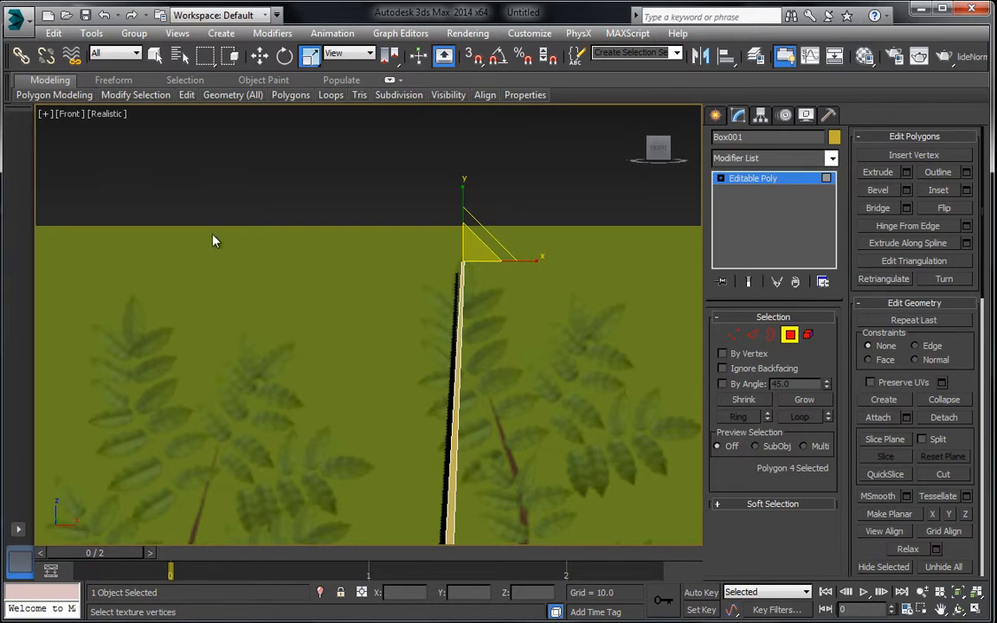
# Connect the stem's long edges with a new edge loop and move it about 39 units along X toward the reference stem.
pyautogui.moveTo(390, 383); pyautogui.dragTo(378, 207, button='middle')
pyautogui.scroll(-3, 378, 206)
pyautogui.moveTo(358, 386); pyautogui.dragTo(379, 277, button='middle')
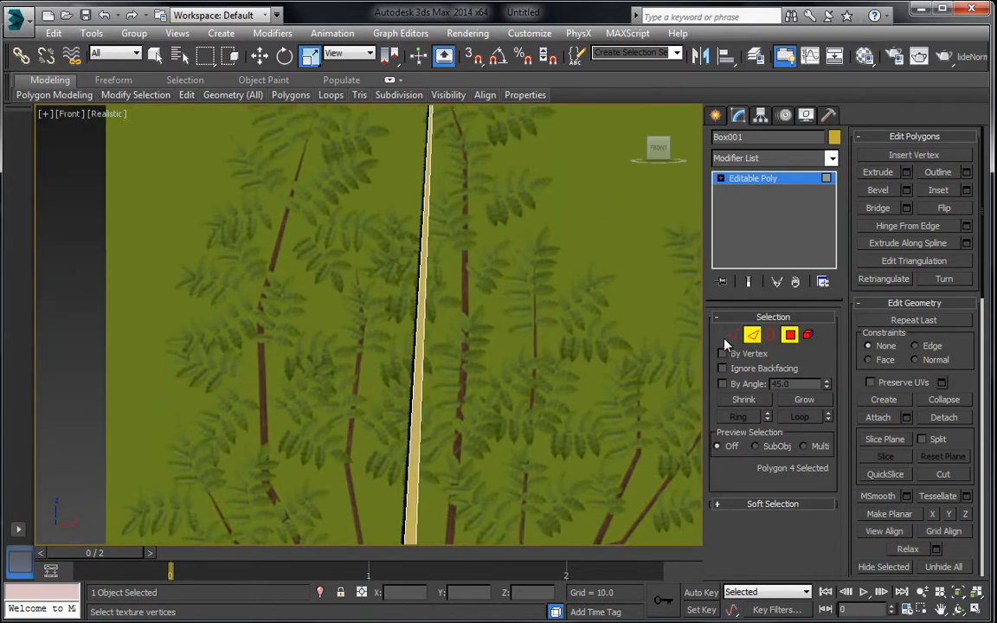
pyautogui.click(752, 335)
pyautogui.moveTo(533, 314); pyautogui.dragTo(391, 295)
pyautogui.rightClick(444, 292)
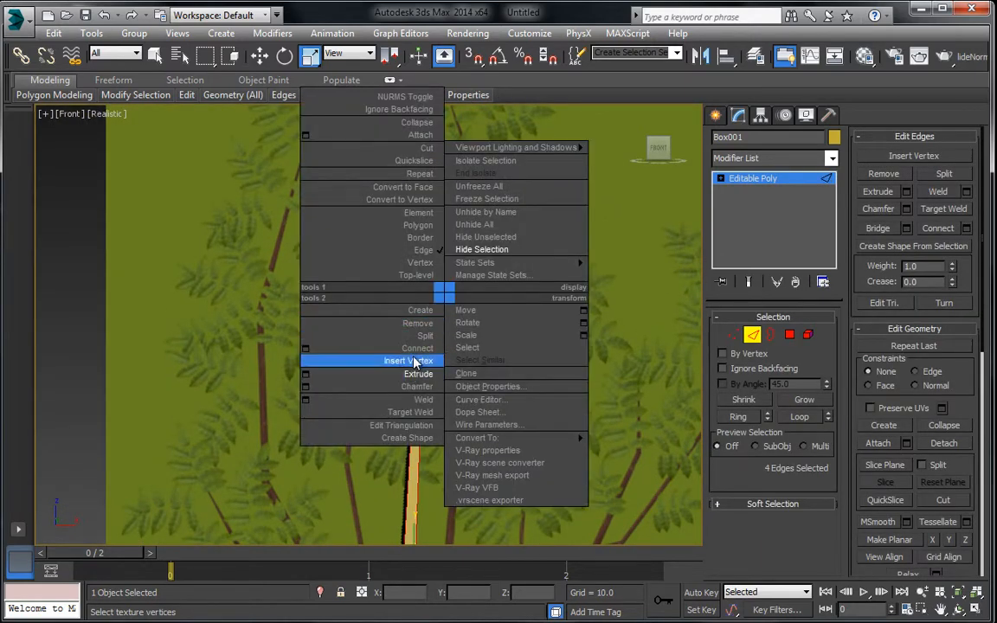
pyautogui.click(416, 362)
pyautogui.click(263, 59)
pyautogui.moveTo(365, 300); pyautogui.dragTo(378, 76, button='middle')
pyautogui.moveTo(458, 368); pyautogui.dragTo(494, 371)
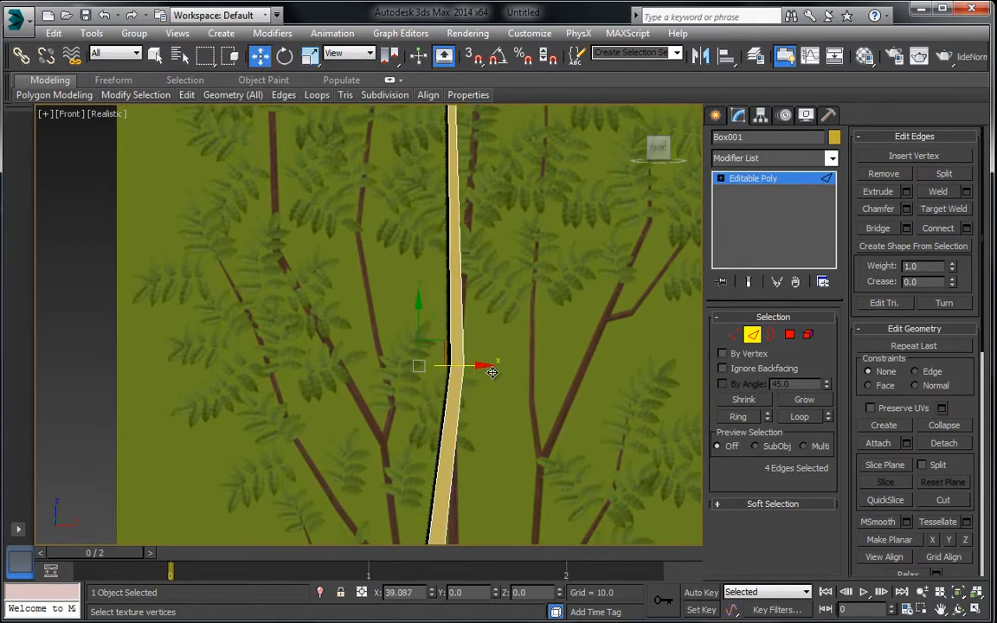
# Connect two more edge loops on the upper stem and place them along the reference at about X -555, Z 335 and X -560, Z 477.
pyautogui.moveTo(458, 191); pyautogui.dragTo(446, 382, button='middle')
pyautogui.rightClick(468, 266)
pyautogui.moveTo(486, 290); pyautogui.dragTo(496, 277)
pyautogui.click(436, 324)
pyautogui.scroll(-3, 425, 277)
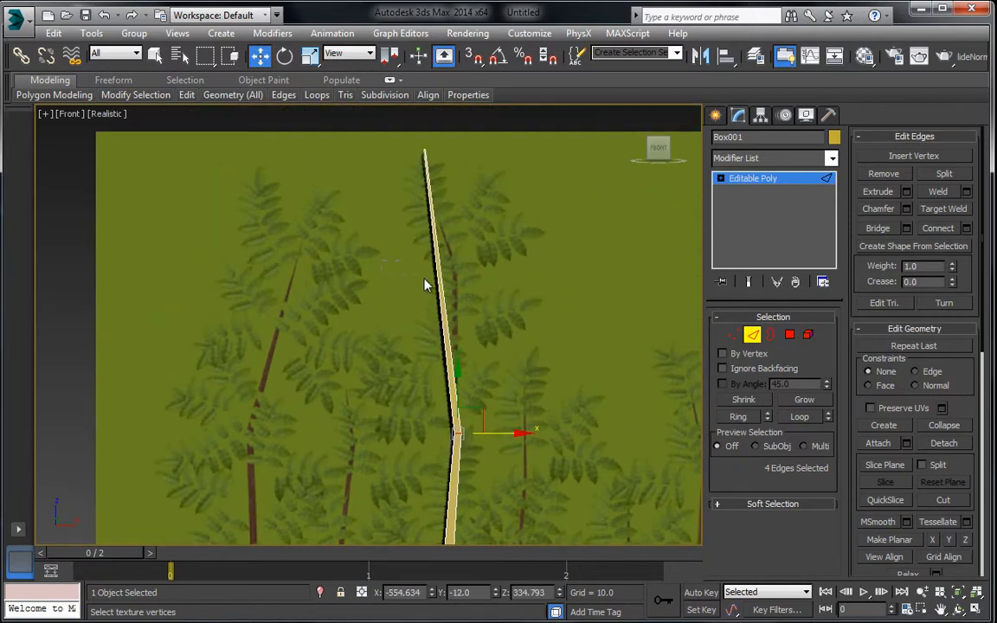
pyautogui.rightClick(474, 274)
pyautogui.click(424, 344)
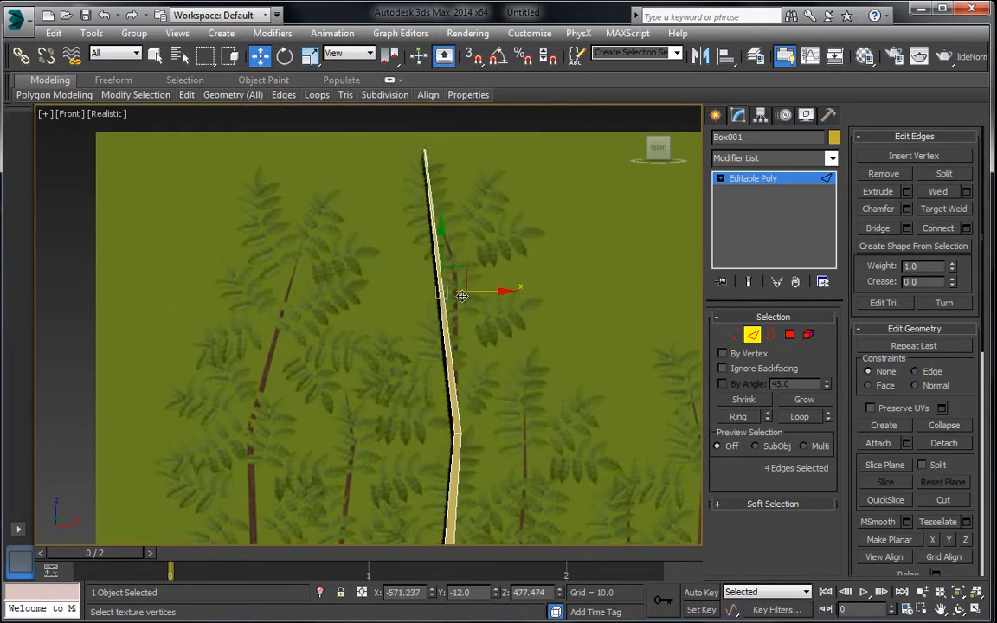
pyautogui.scroll(5, 473, 412)
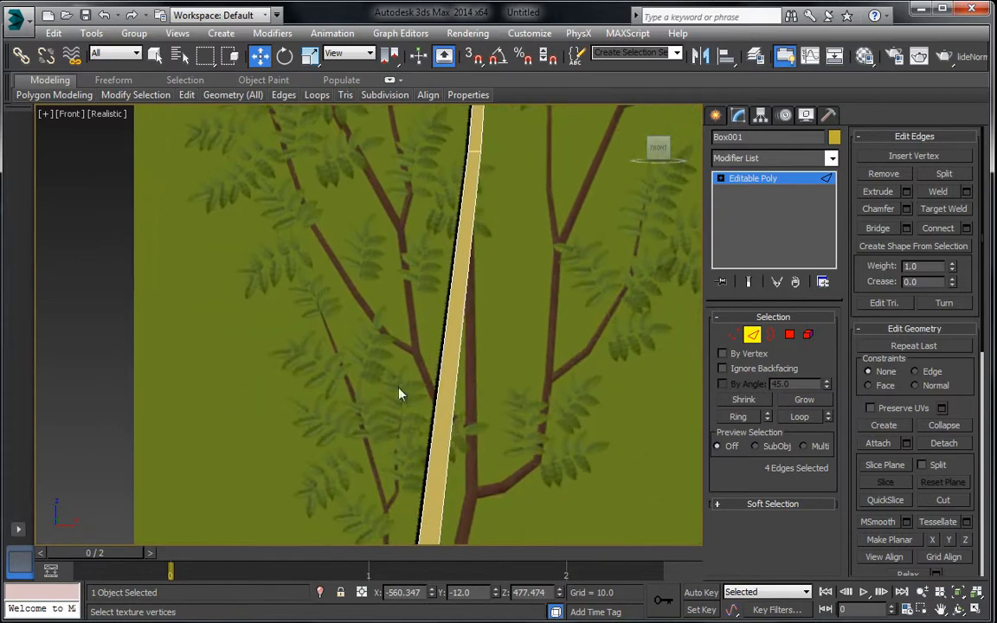
# Connect two edge loops on the lower stem and shift them onto the reference curve, the lower one by about 13 units along X.
pyautogui.rightClick(449, 350)
pyautogui.click(425, 419)
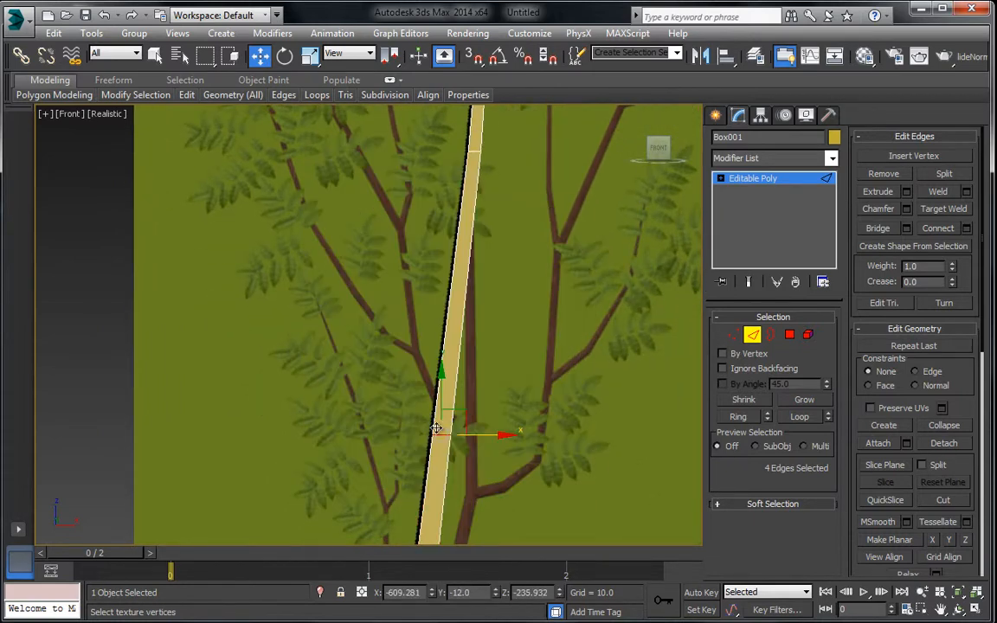
pyautogui.moveTo(463, 363); pyautogui.dragTo(485, 348)
pyautogui.scroll(-2, 459, 348)
pyautogui.rightClick(465, 323)
pyautogui.click(422, 379)
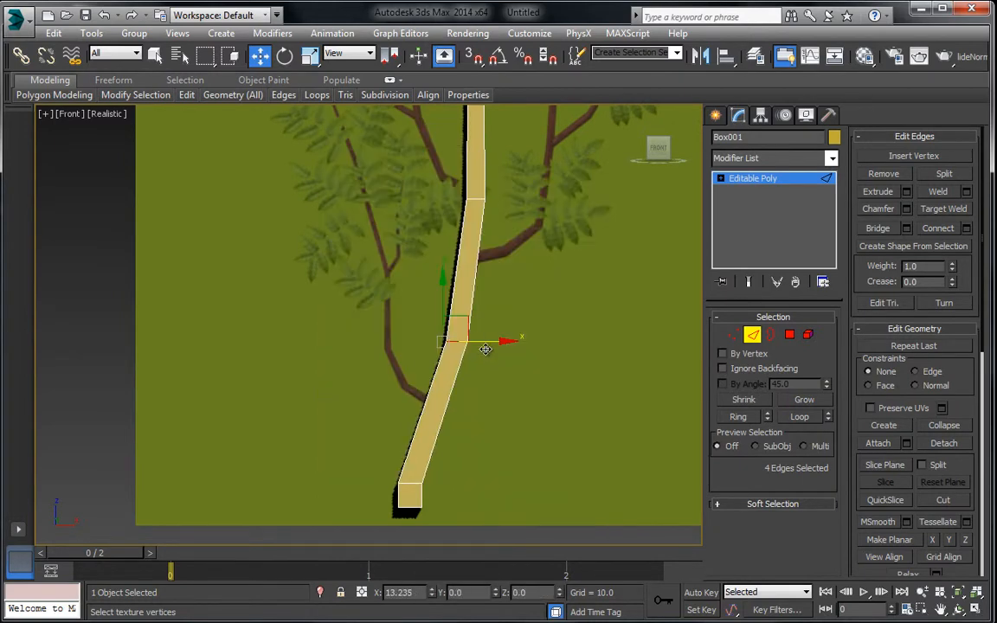
pyautogui.click(774, 182)
# Open the Material Editor and assign the 24 - Default material to the stem.
pyautogui.press('m')
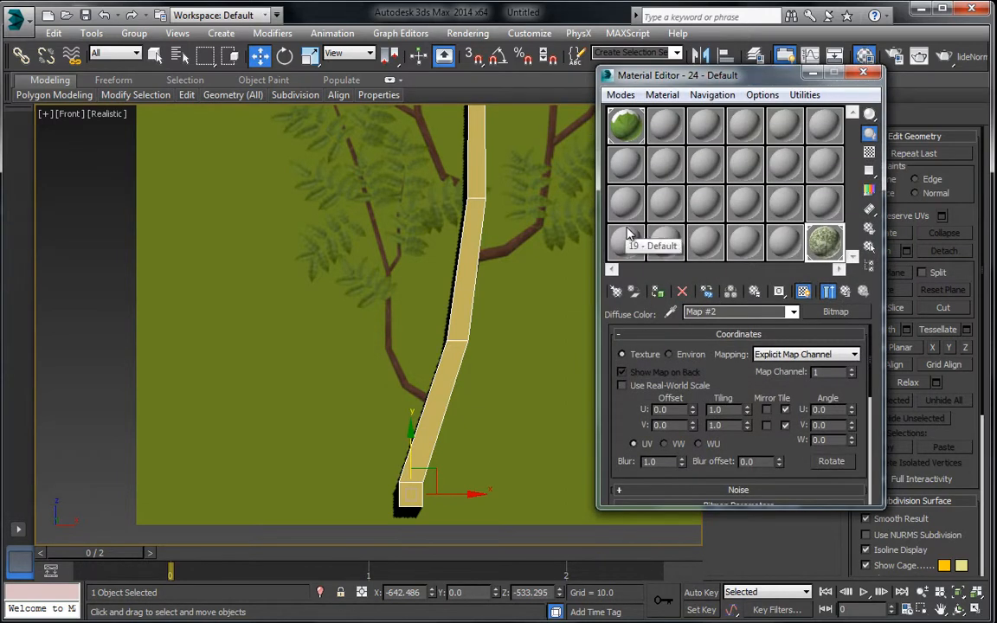
pyautogui.click(823, 204)
pyautogui.moveTo(128, 554); pyautogui.dragTo(2, 520)
pyautogui.press('w')
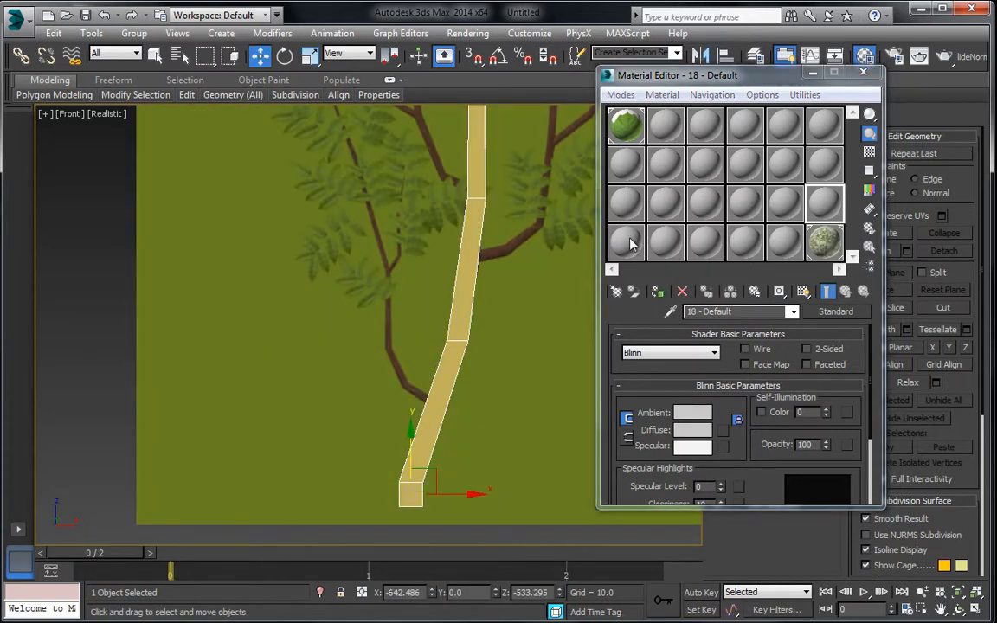
pyautogui.click(826, 244)
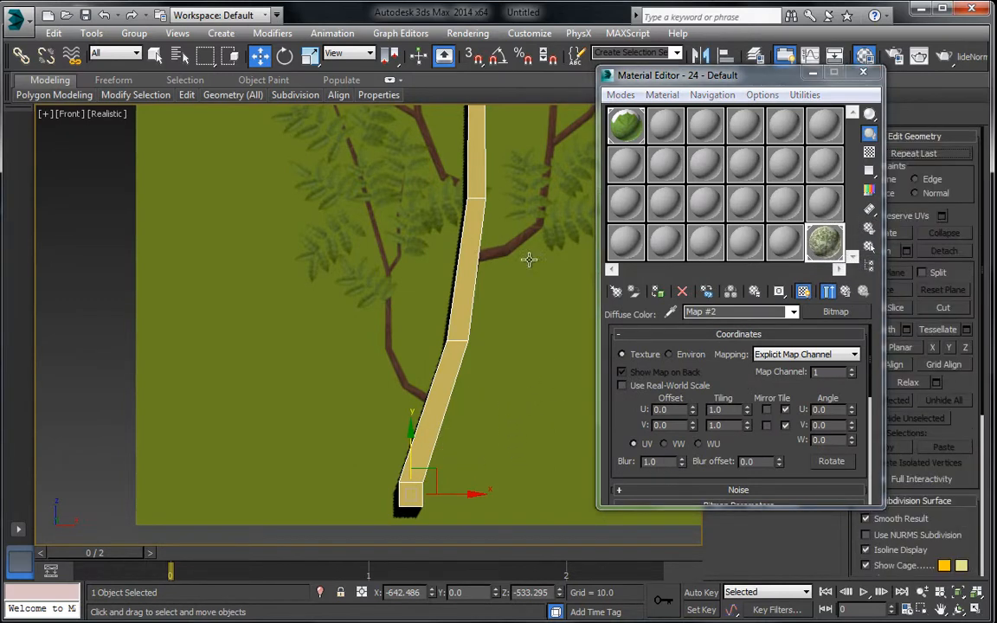
pyautogui.click(663, 292)
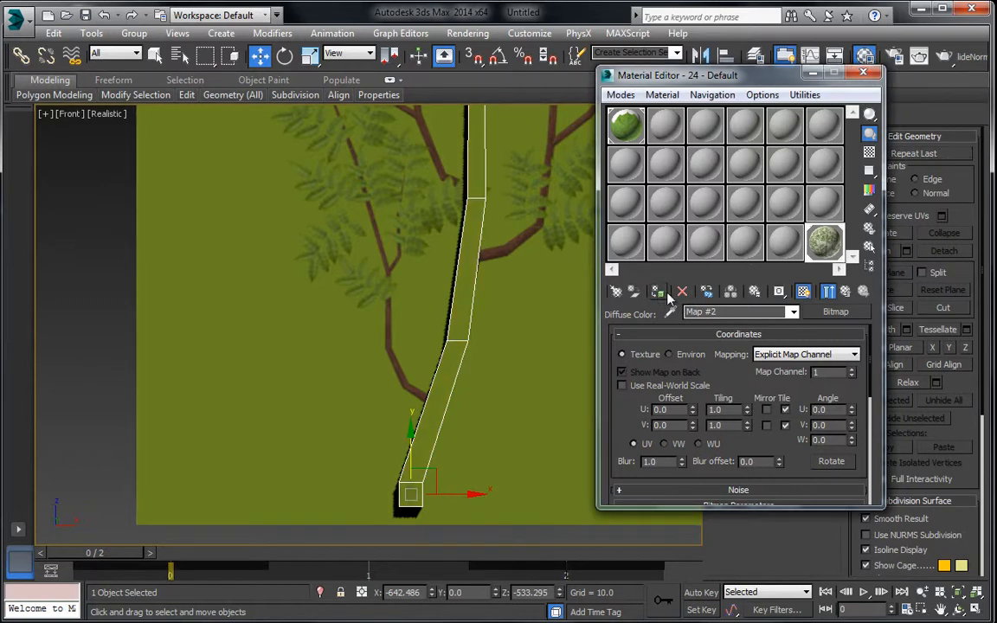
# Return to the 24 - Default material's base parameters and clear its diffuse map.
pyautogui.click(847, 292)
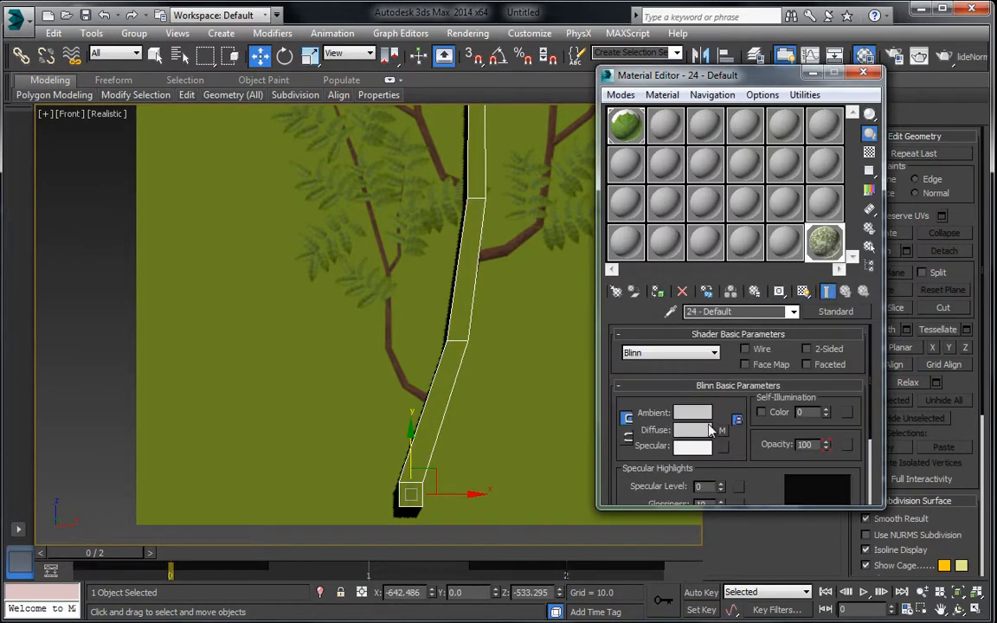
pyautogui.rightClick(725, 431)
pyautogui.click(743, 439)
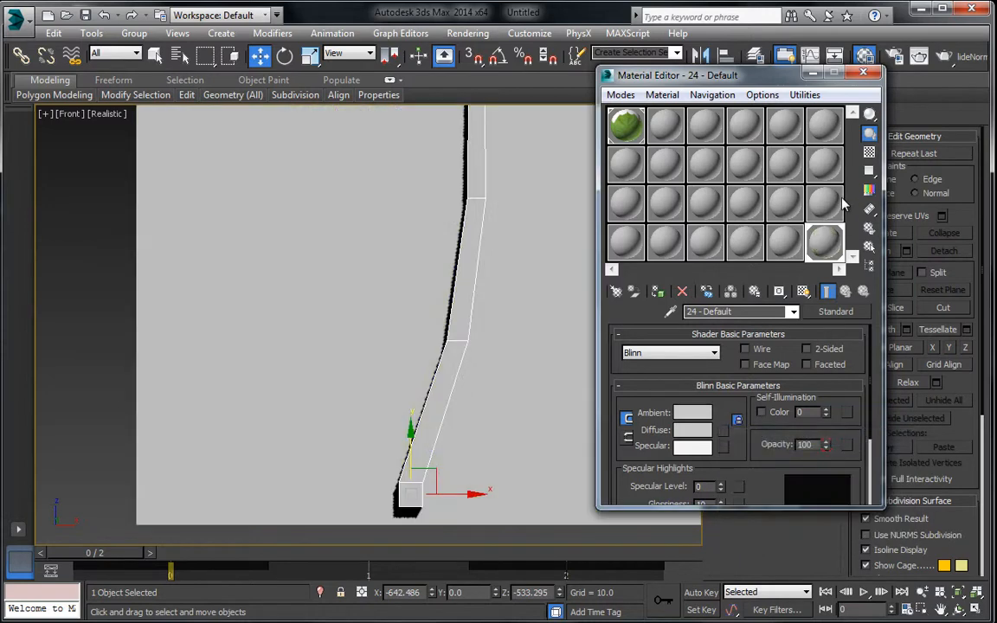
# Paste a copy of the map into the diffuse slot of 18 - Default, apply the material to the reference plane and show it in the viewport.
pyautogui.rightClick(725, 433)
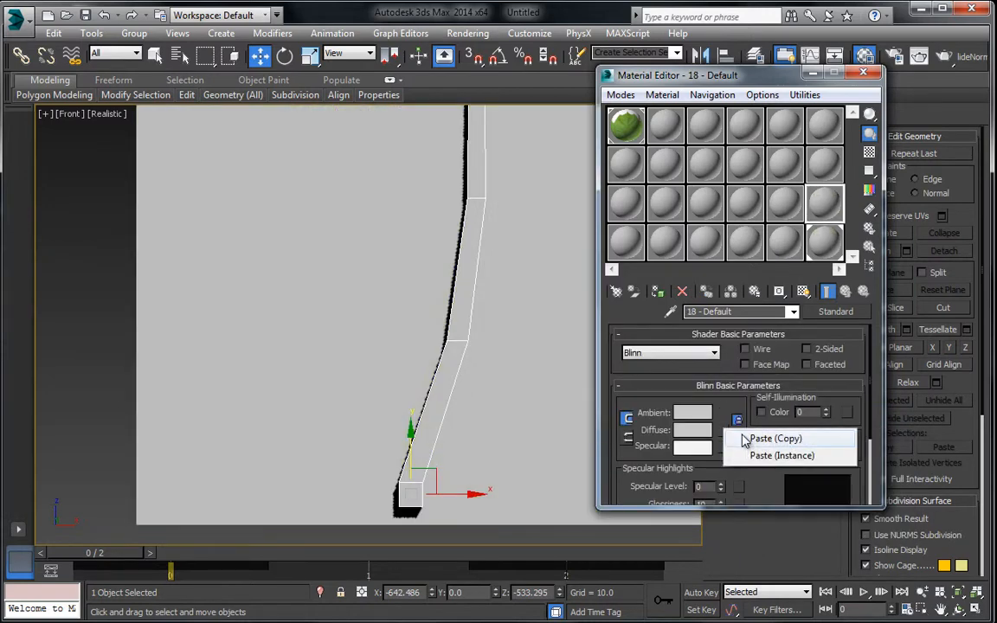
pyautogui.click(740, 437)
pyautogui.click(547, 383)
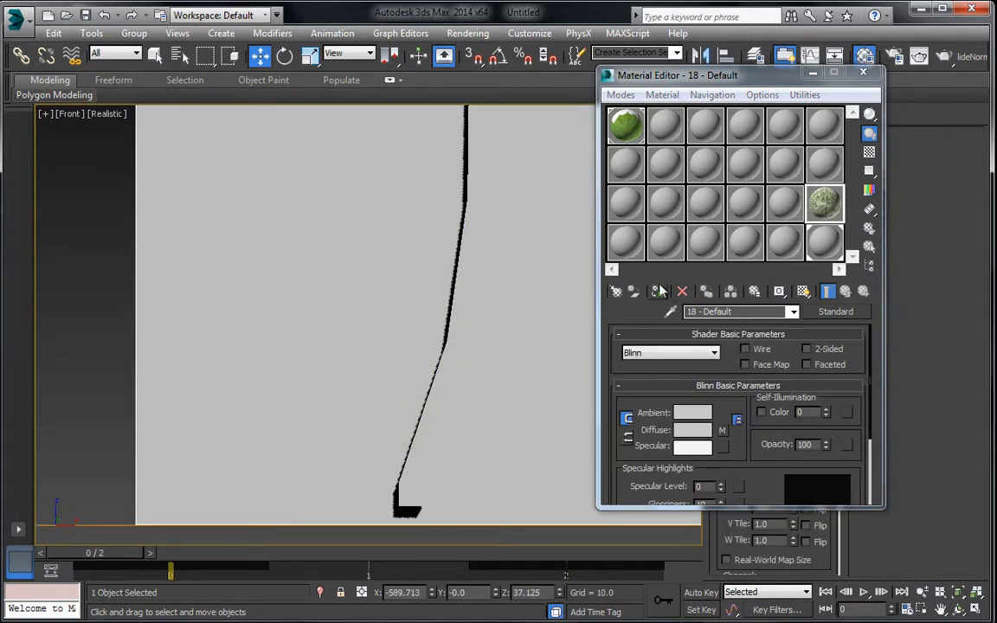
pyautogui.click(803, 292)
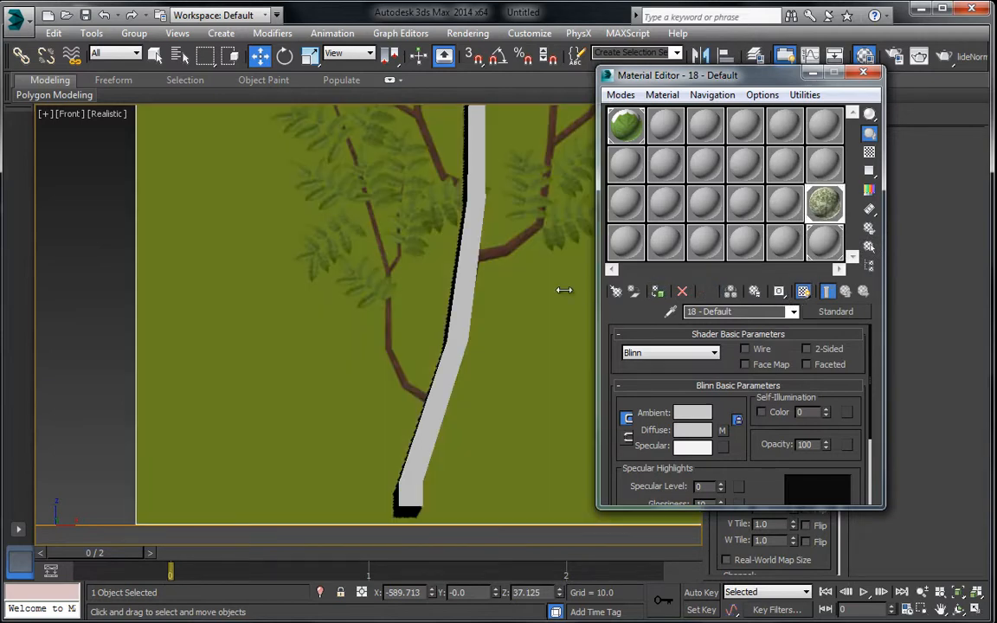
# Select the stem, set the timeline to frame 2 and close the Material Editor.
pyautogui.click(468, 292)
pyautogui.moveTo(97, 555); pyautogui.dragTo(655, 567)
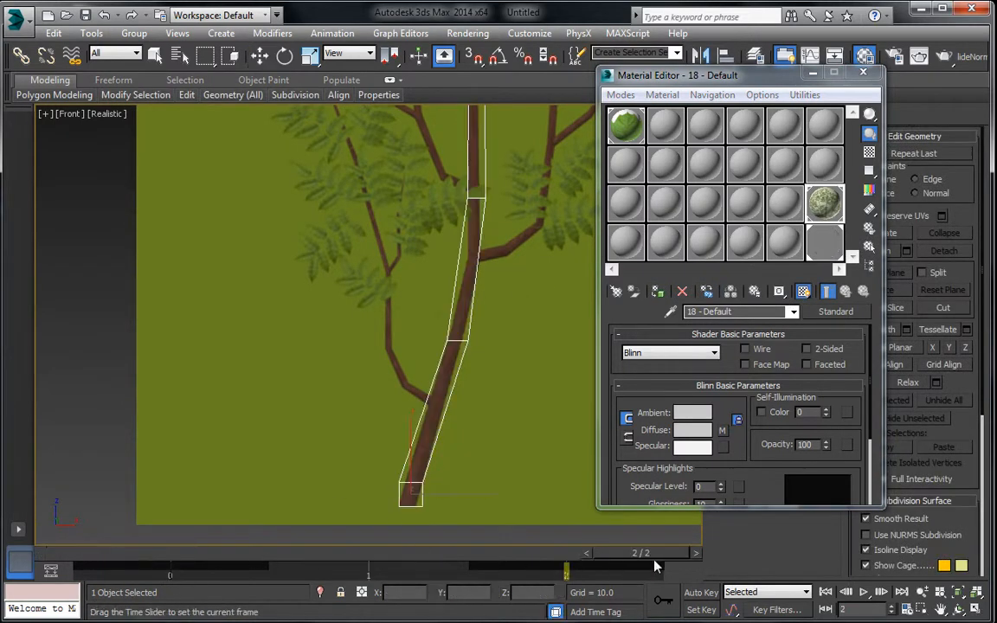
pyautogui.press('w')
pyautogui.scroll(3, 530, 396)
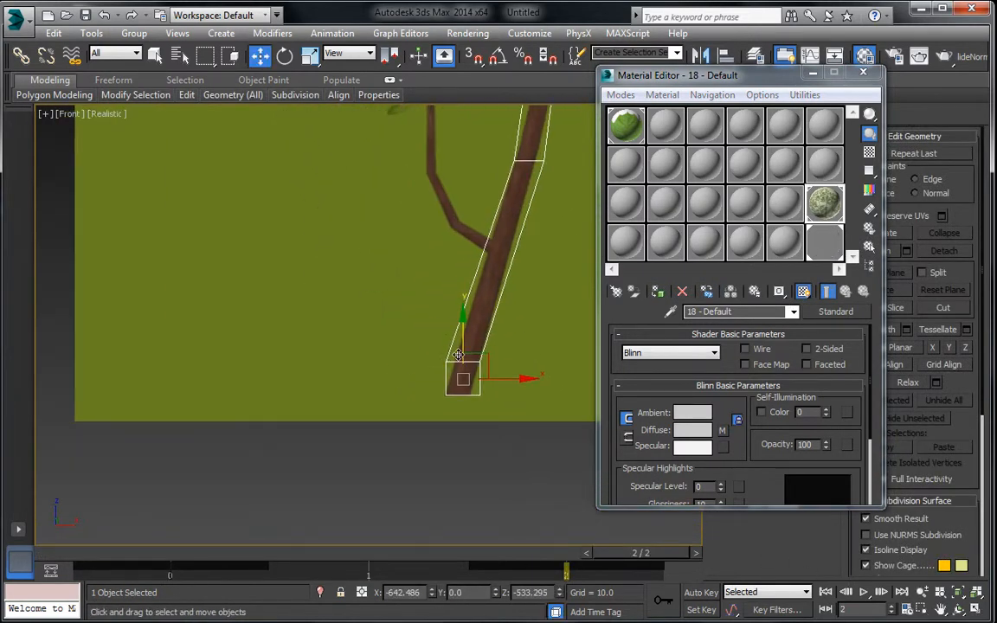
pyautogui.click(863, 73)
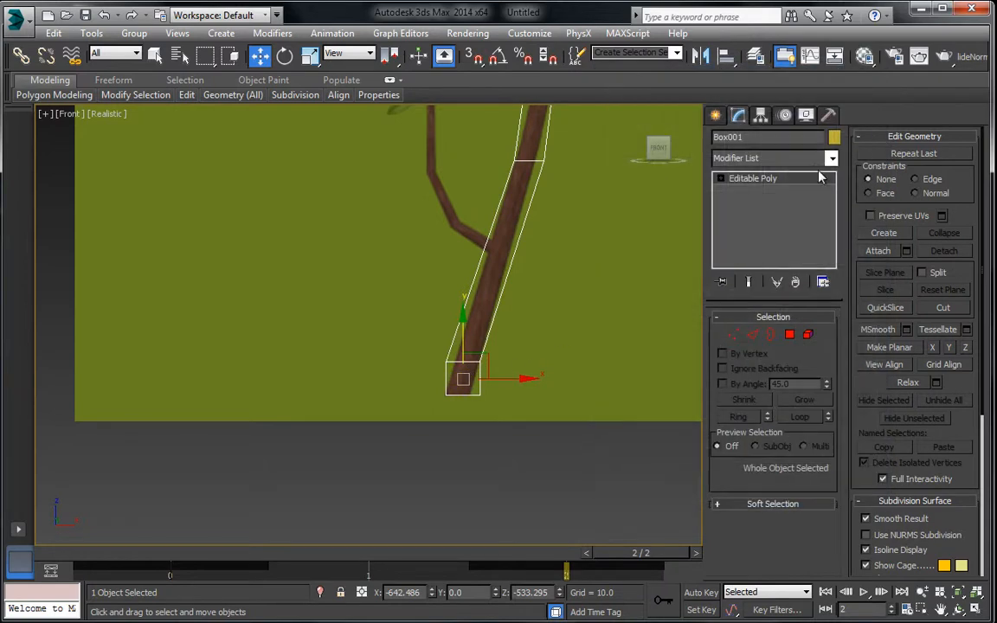
# Move the stem's bottom vertices to about X -645, set the viewport to Shaded and scale them to the reference trunk's width.
pyautogui.click(732, 334)
pyautogui.scroll(2, 462, 344)
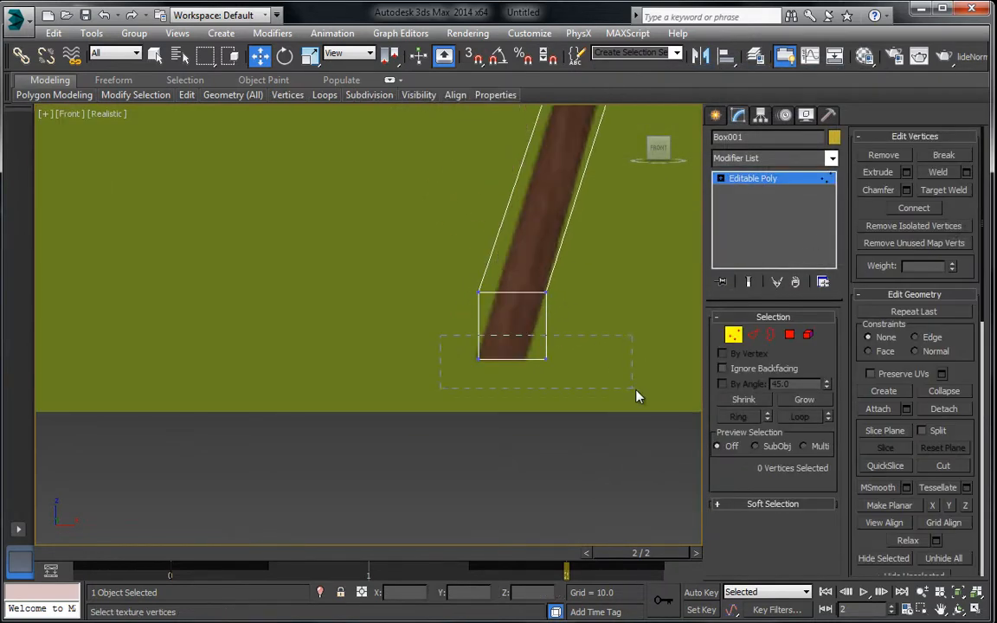
pyautogui.moveTo(636, 391); pyautogui.dragTo(635, 391)
pyautogui.moveTo(487, 328); pyautogui.dragTo(481, 327)
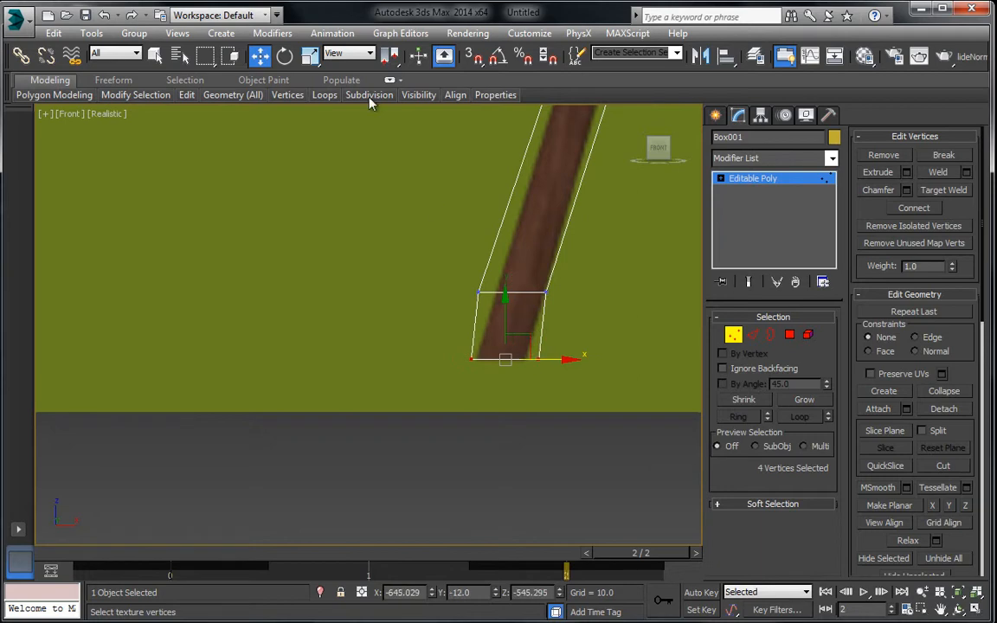
pyautogui.click(313, 59)
pyautogui.click(111, 114)
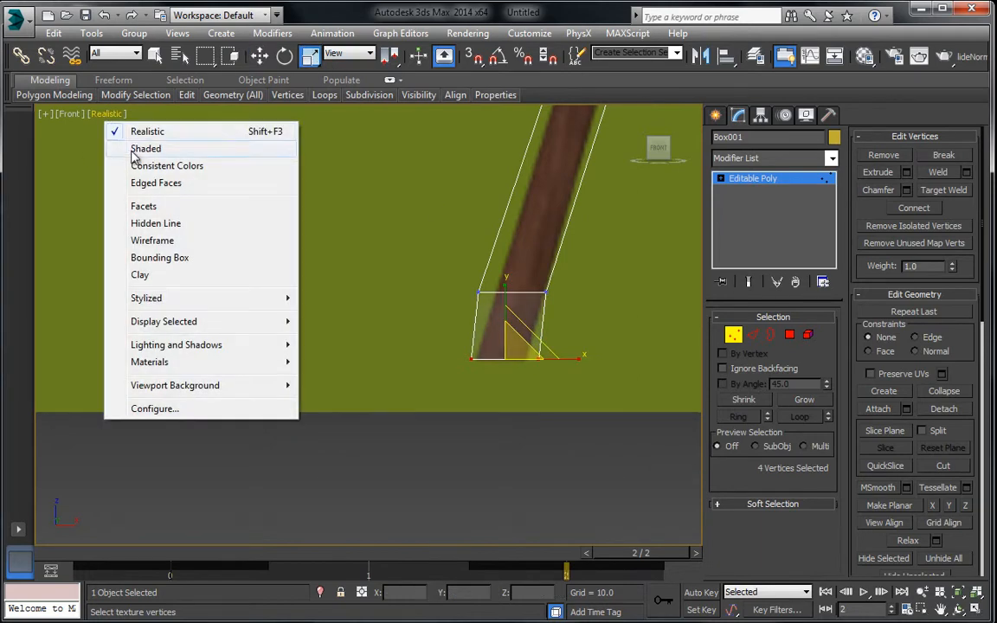
pyautogui.click(130, 148)
pyautogui.moveTo(500, 356); pyautogui.dragTo(513, 376)
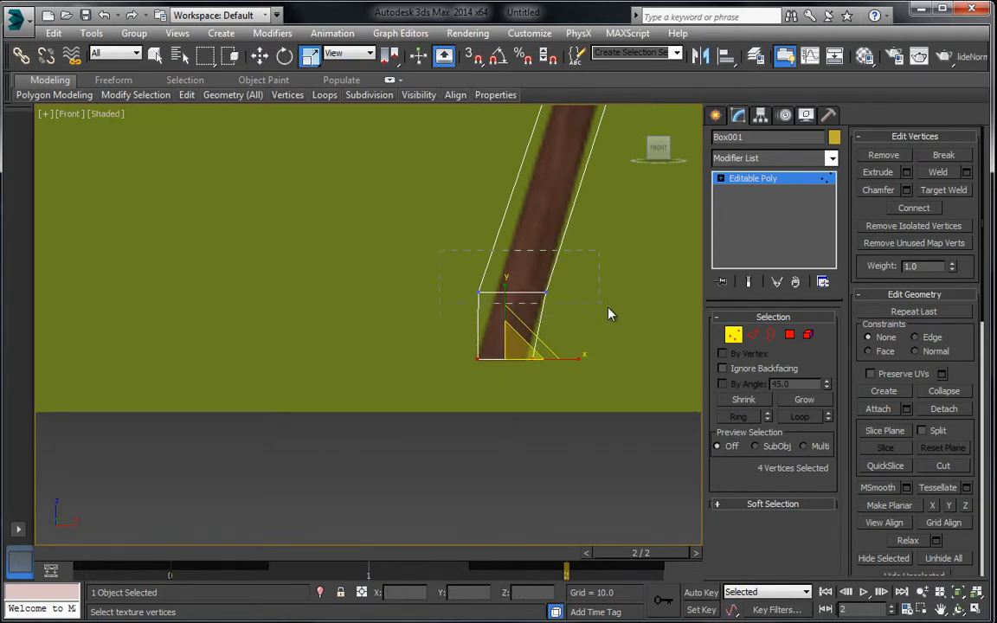
# Fit the next two vertex rows above the stem's base to the reference trunk's width and position, the lower one at about X -639.
pyautogui.moveTo(609, 314); pyautogui.dragTo(606, 312)
pyautogui.moveTo(537, 287); pyautogui.dragTo(546, 248)
pyautogui.click(259, 56)
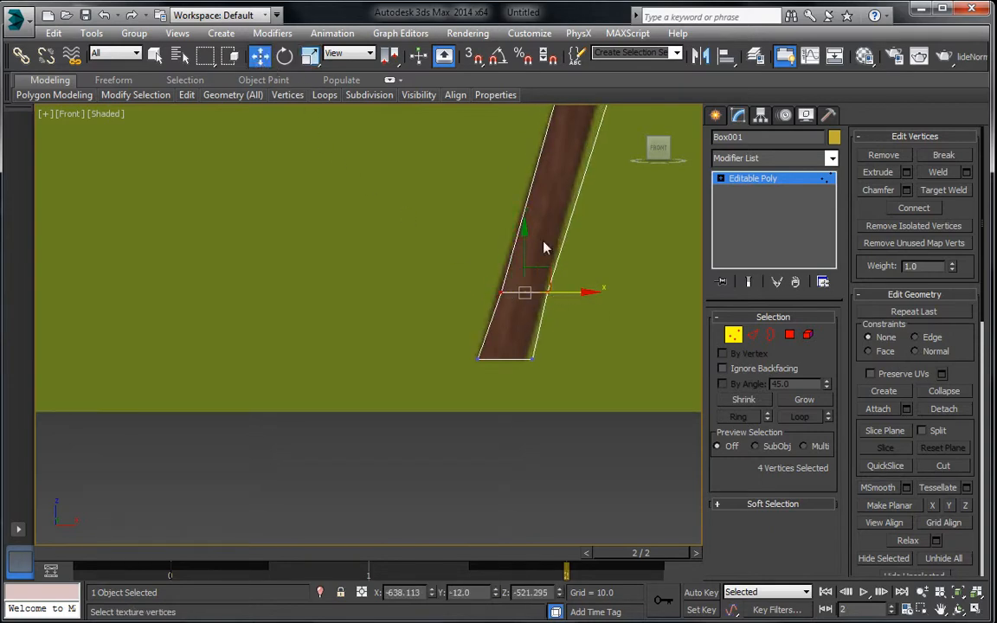
pyautogui.scroll(-3, 511, 312)
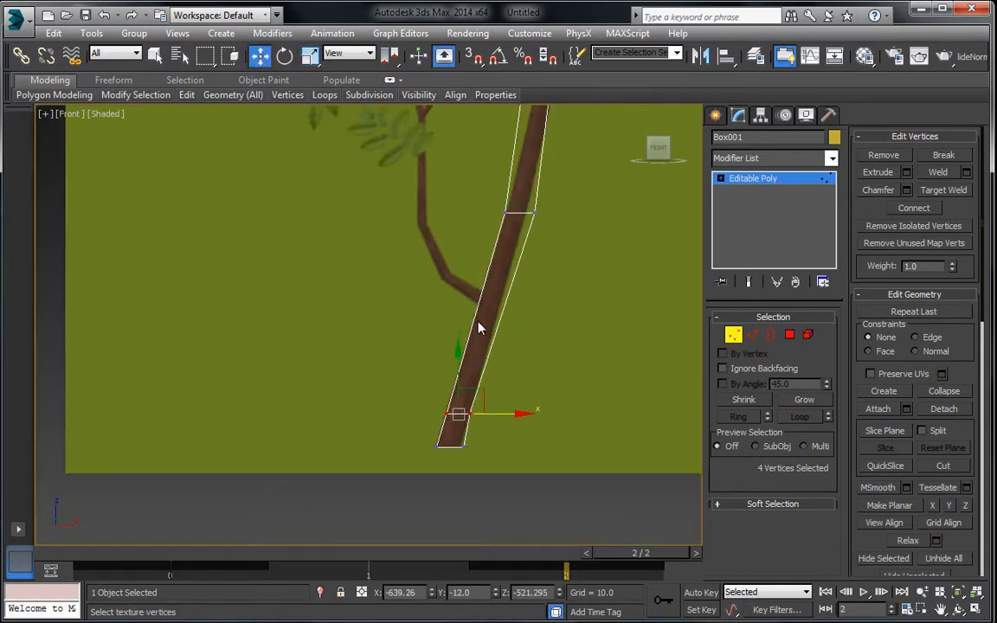
pyautogui.moveTo(514, 188); pyautogui.dragTo(494, 271, button='middle')
pyautogui.moveTo(554, 312); pyautogui.dragTo(510, 320)
pyautogui.click(309, 56)
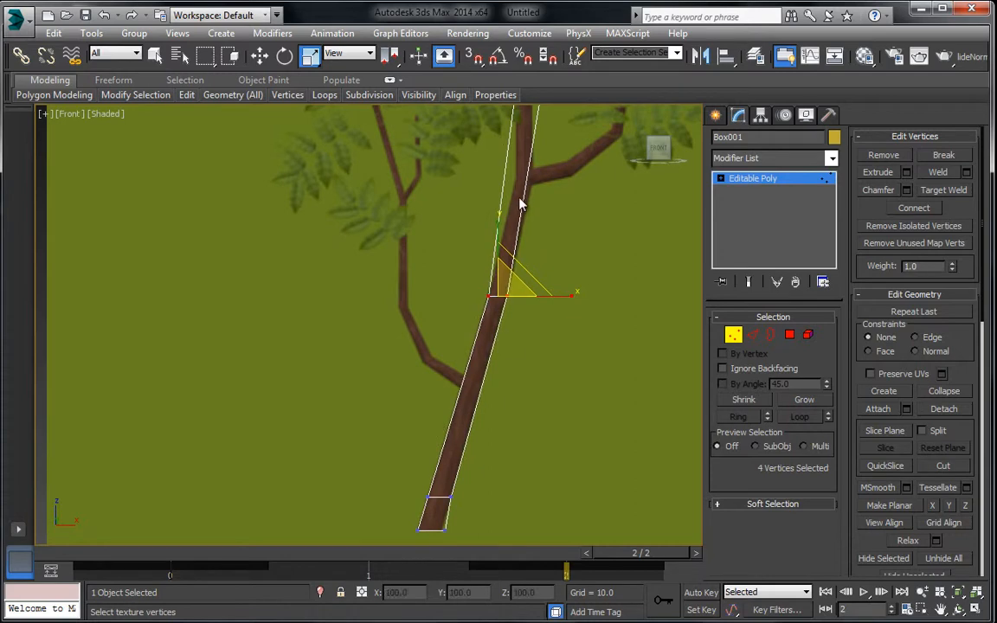
# Scale down the stem's vertex row at about Z -236 and move it onto the reference at about X -580.
pyautogui.moveTo(518, 208); pyautogui.dragTo(495, 245, button='middle')
pyautogui.scroll(3, 562, 329)
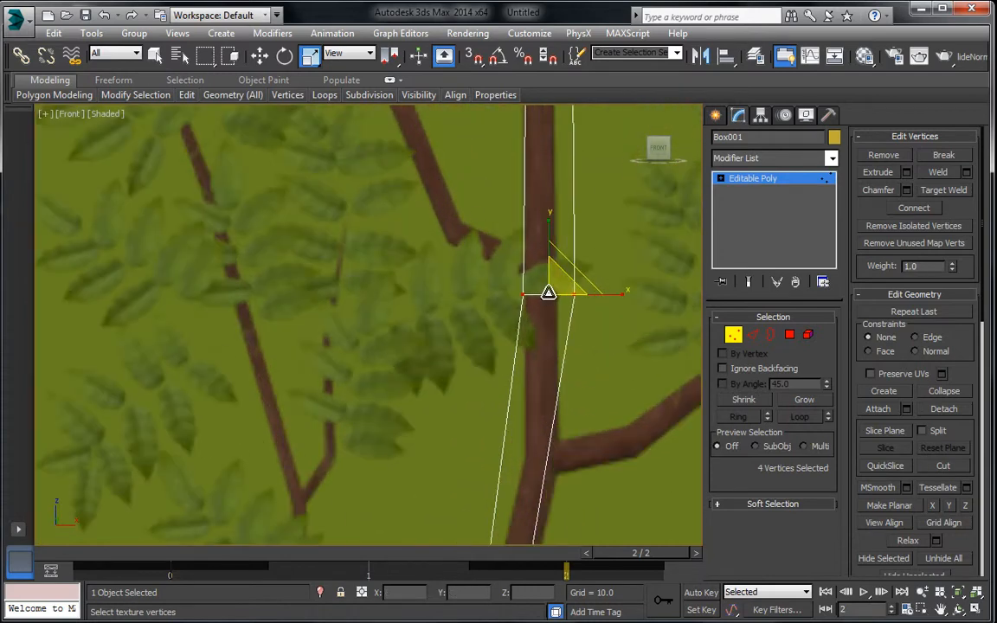
pyautogui.moveTo(549, 293); pyautogui.dragTo(550, 337)
pyautogui.click(260, 55)
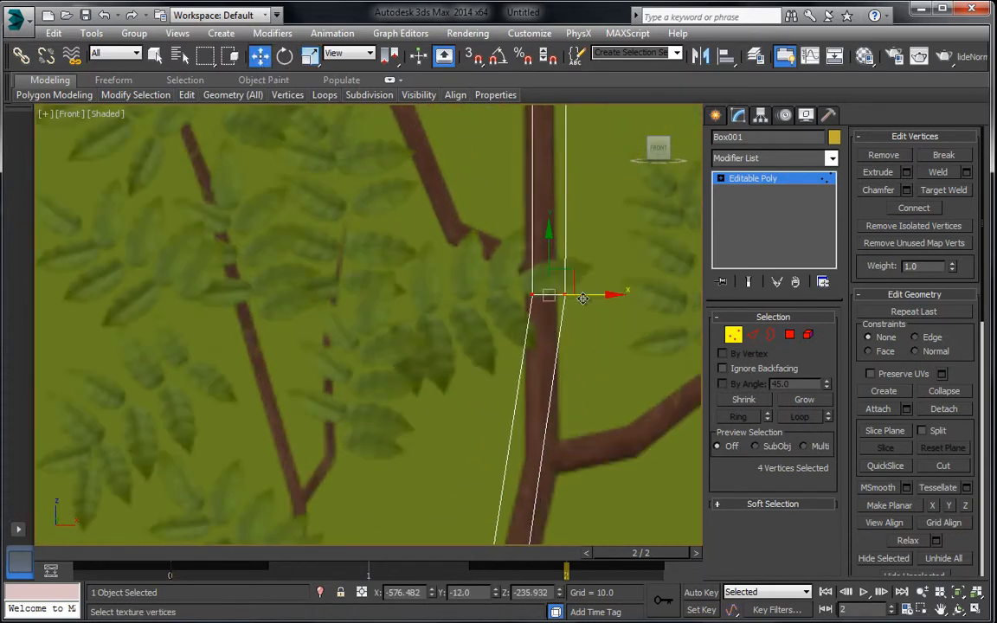
pyautogui.moveTo(582, 294); pyautogui.dragTo(563, 293)
# Shift the next vertex row up the mid stem sideways and scale it to match the reference trunk.
pyautogui.scroll(-3, 546, 242)
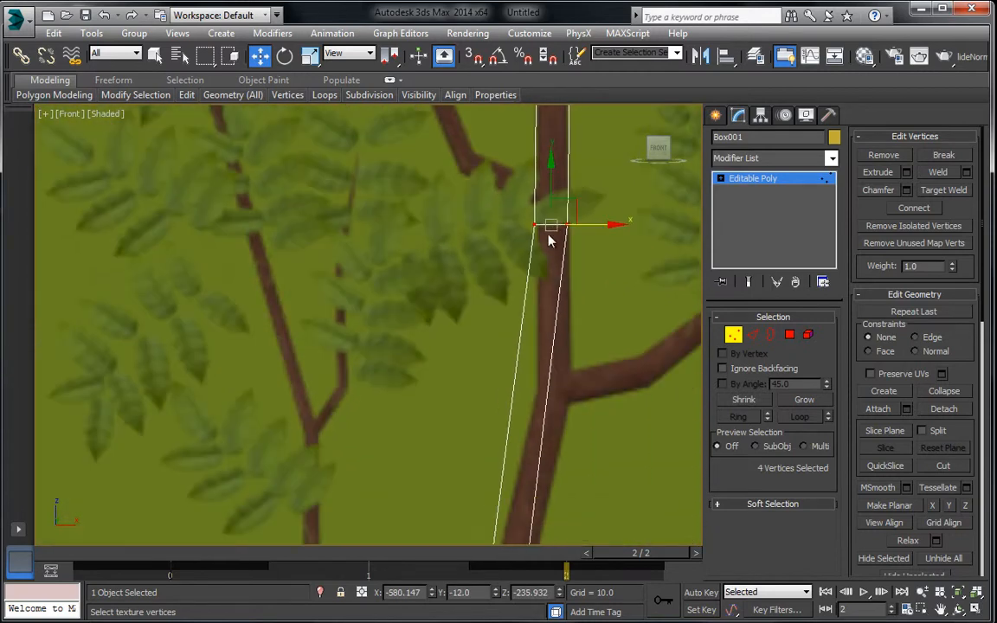
pyautogui.moveTo(468, 258); pyautogui.dragTo(474, 313, button='middle')
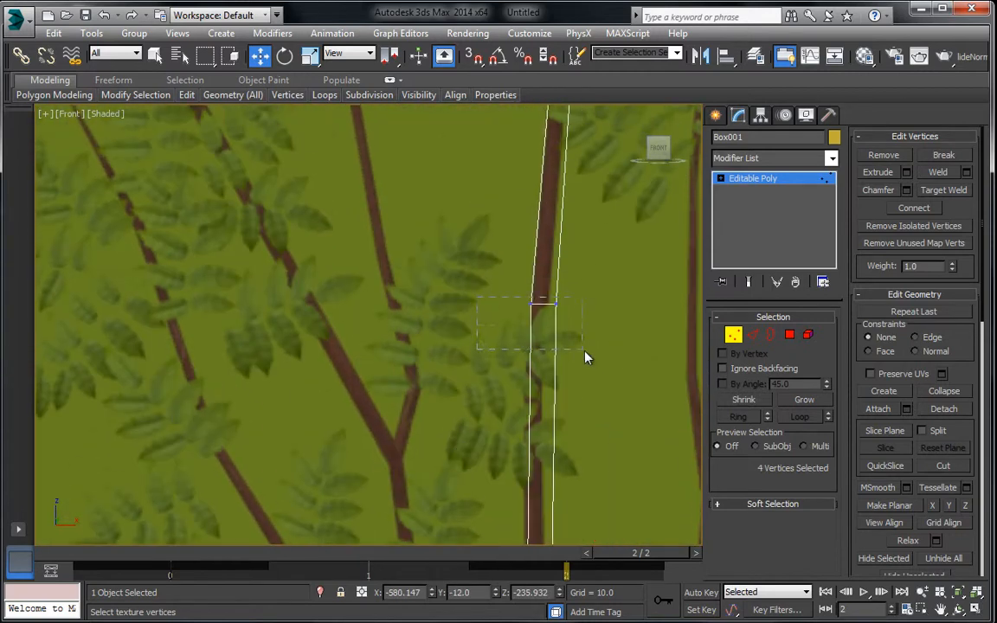
pyautogui.moveTo(584, 351); pyautogui.dragTo(585, 352)
pyautogui.moveTo(578, 305); pyautogui.dragTo(541, 312)
pyautogui.press('r')
# Move the upper stem's vertex row at about Z 335 sideways onto the reference and scale it to the trunk's width.
pyautogui.moveTo(520, 205); pyautogui.dragTo(503, 452, button='middle')
pyautogui.moveTo(514, 394); pyautogui.dragTo(493, 537, button='middle')
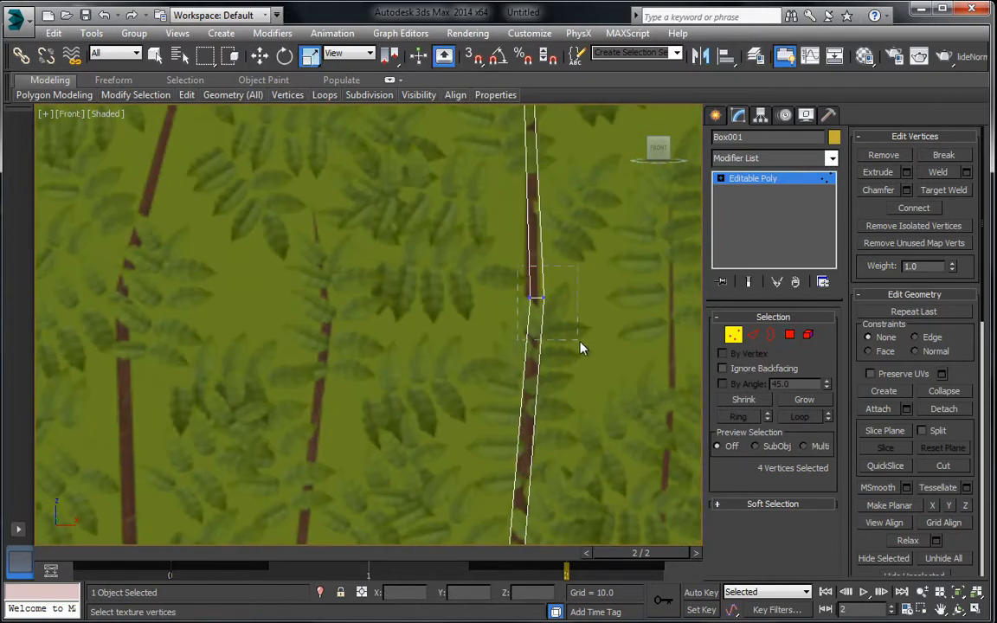
pyautogui.moveTo(581, 348); pyautogui.dragTo(581, 348)
pyautogui.scroll(5, 537, 286)
pyautogui.press('w')
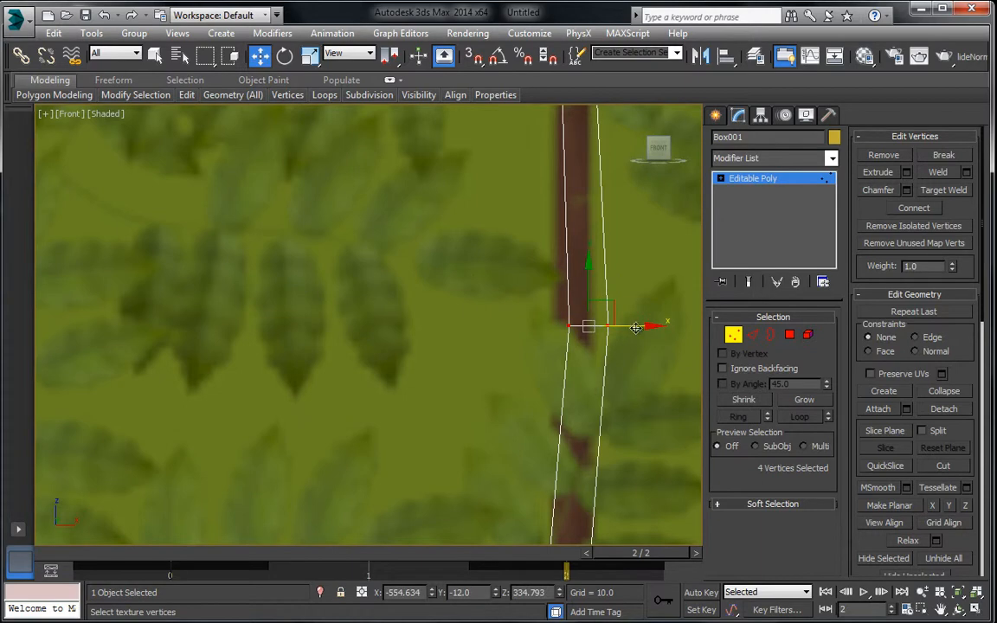
pyautogui.moveTo(636, 328); pyautogui.dragTo(581, 345)
pyautogui.click(311, 57)
# Scale the vertex row at about Z 477 to the reference width and move it to about X -558.
pyautogui.moveTo(549, 356); pyautogui.dragTo(525, 606, button='middle')
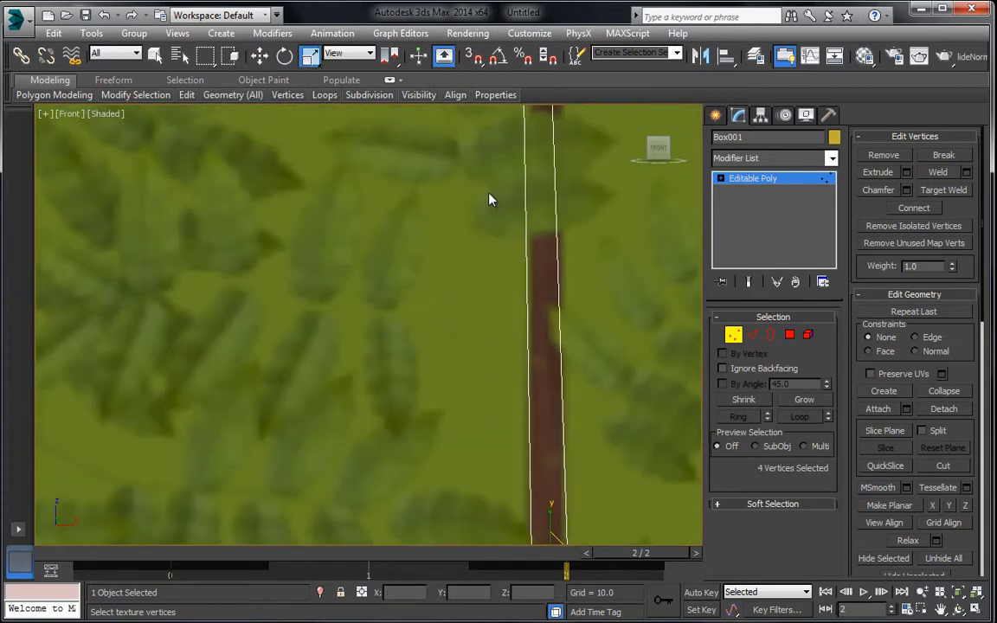
pyautogui.moveTo(490, 190); pyautogui.dragTo(487, 415, button='middle')
pyautogui.scroll(-3, 487, 415)
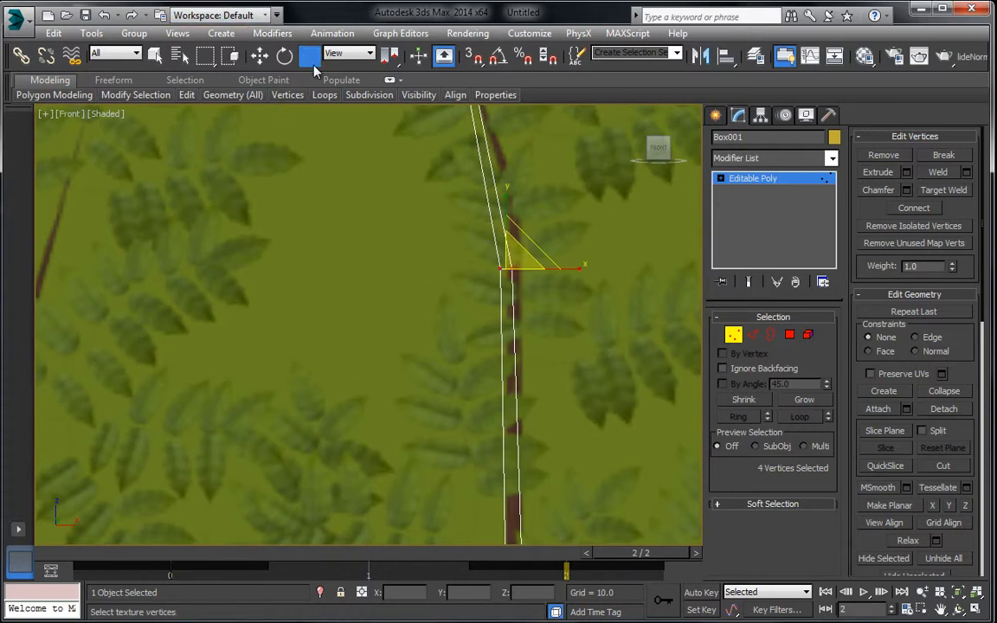
pyautogui.click(260, 56)
pyautogui.moveTo(459, 277); pyautogui.dragTo(394, 258, button='middle')
pyautogui.scroll(2, 437, 260)
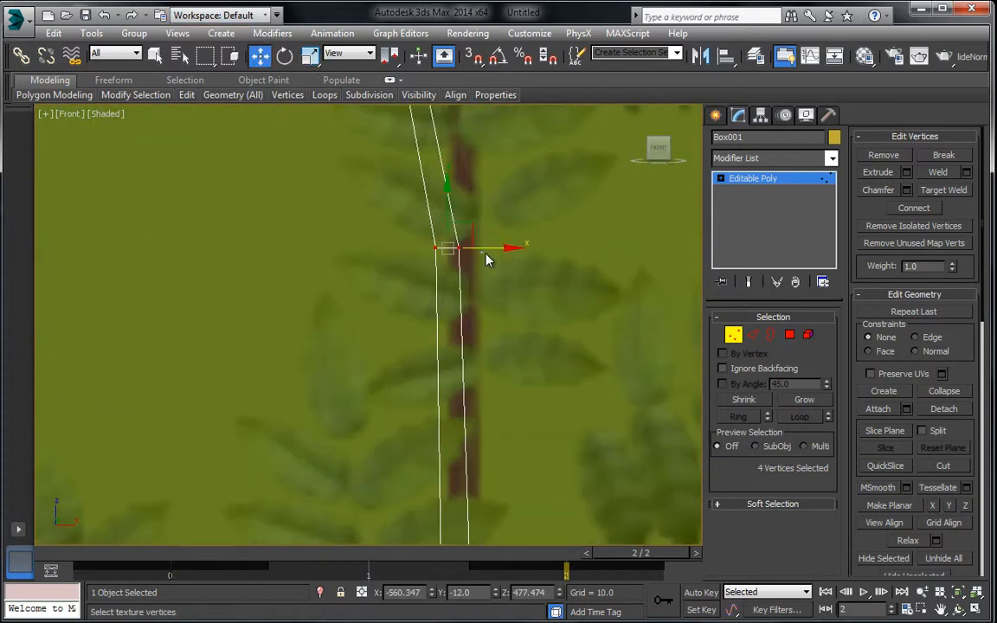
pyautogui.moveTo(487, 260); pyautogui.dragTo(500, 260)
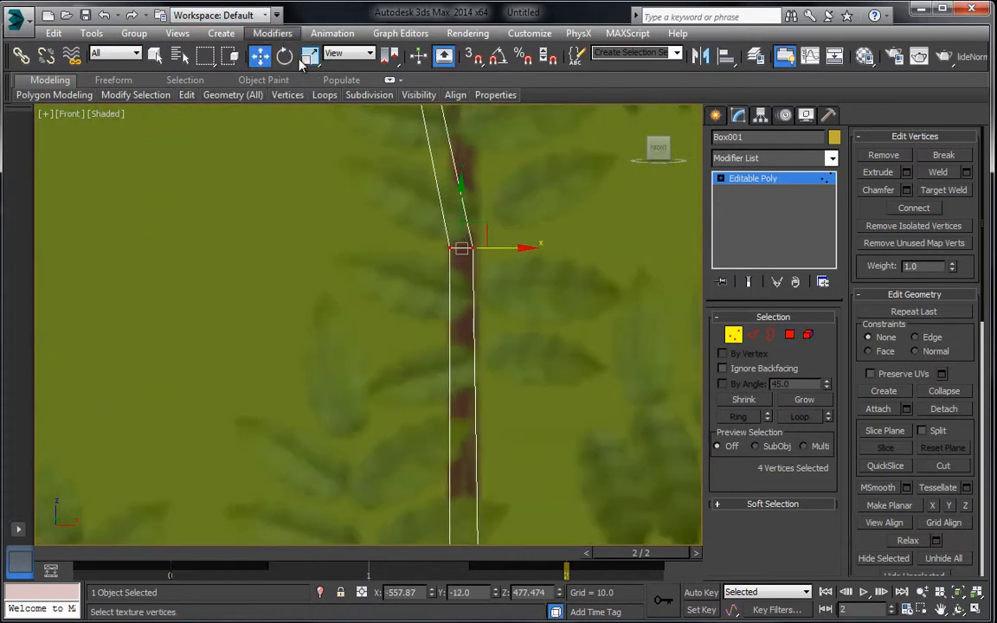
pyautogui.click(309, 55)
# Connect the long edges of the stem's top section with a new loop and place it at about X -561, Z 509.
pyautogui.moveTo(400, 112); pyautogui.dragTo(425, 381, button='middle')
pyautogui.scroll(-2, 425, 381)
pyautogui.click(754, 334)
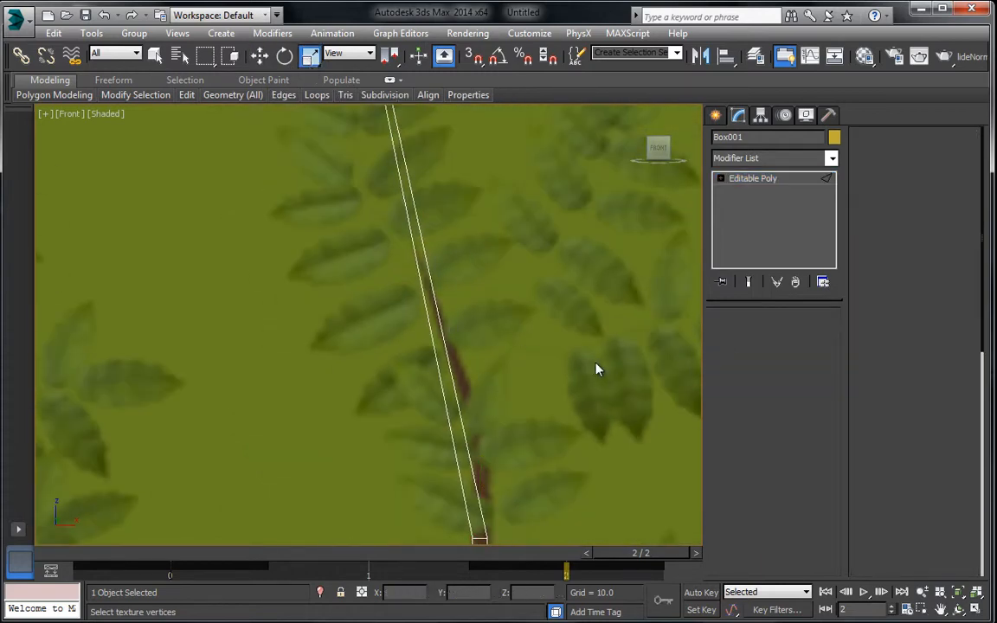
pyautogui.moveTo(572, 354); pyautogui.dragTo(338, 372)
pyautogui.rightClick(433, 359)
pyautogui.click(420, 414)
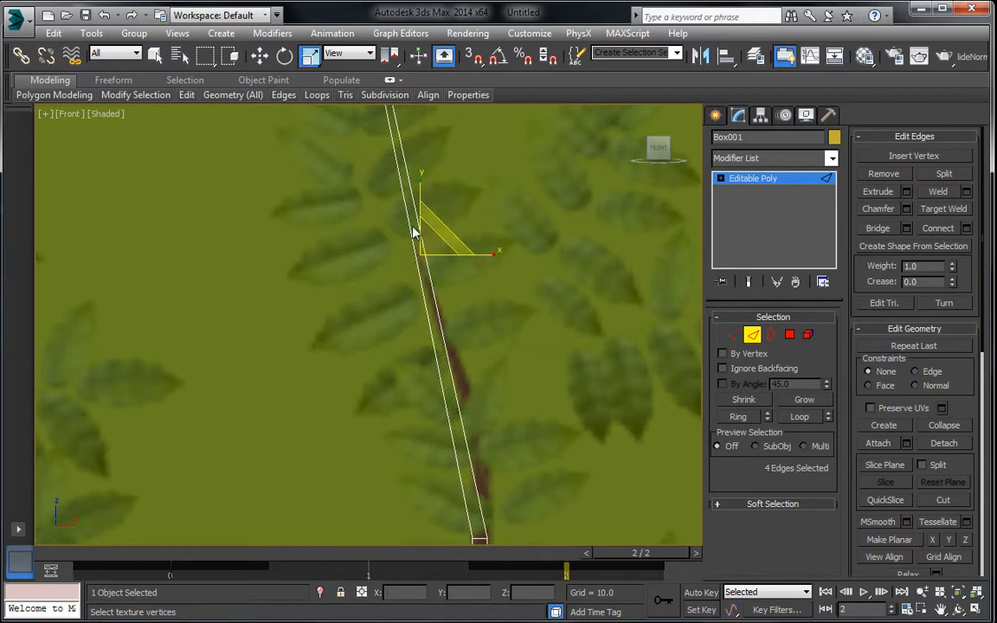
pyautogui.click(261, 56)
pyautogui.moveTo(438, 230); pyautogui.dragTo(482, 388)
# Move the stem's tip vertices down to the reference branch's end at about X -574, Z 552.
pyautogui.moveTo(482, 388); pyautogui.dragTo(267, 354, button='middle')
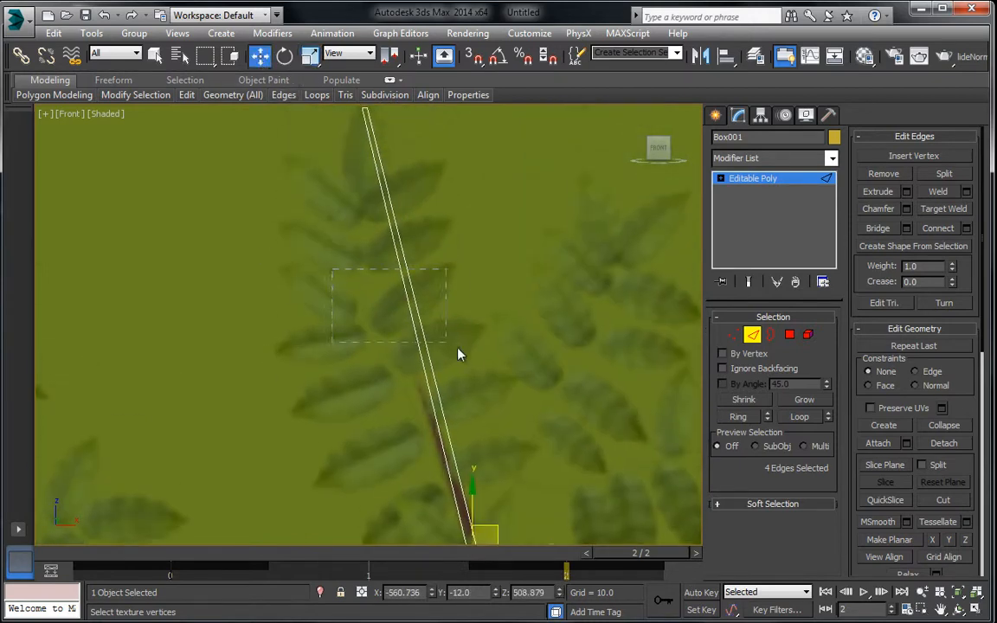
pyautogui.moveTo(458, 349); pyautogui.dragTo(461, 354)
pyautogui.moveTo(418, 346); pyautogui.dragTo(448, 378, button='middle')
pyautogui.scroll(-3, 448, 378)
pyautogui.moveTo(432, 329); pyautogui.dragTo(432, 246, button='middle')
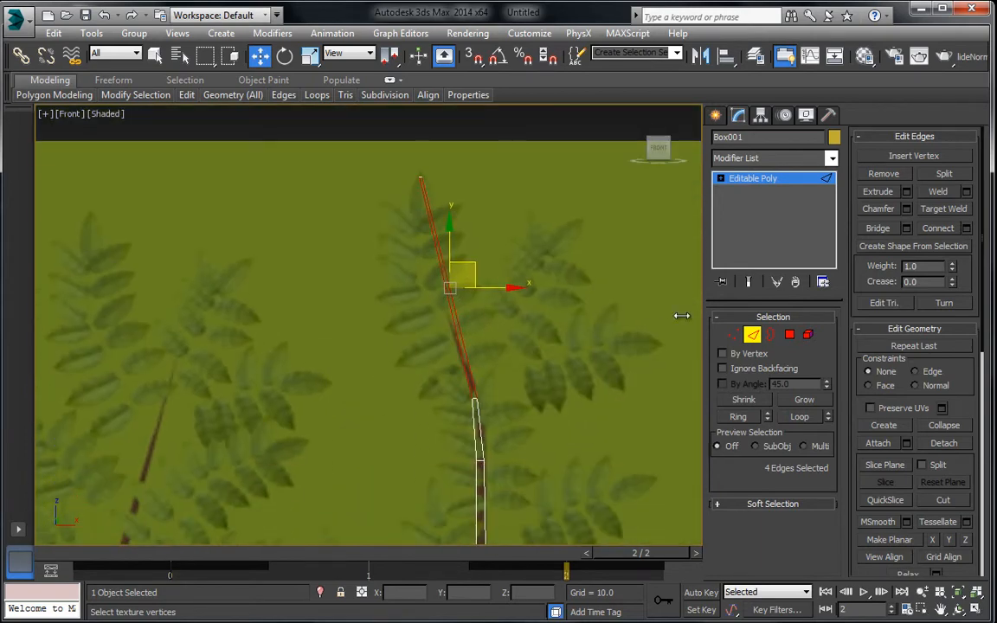
pyautogui.click(734, 336)
pyautogui.moveTo(418, 116); pyautogui.dragTo(459, 200)
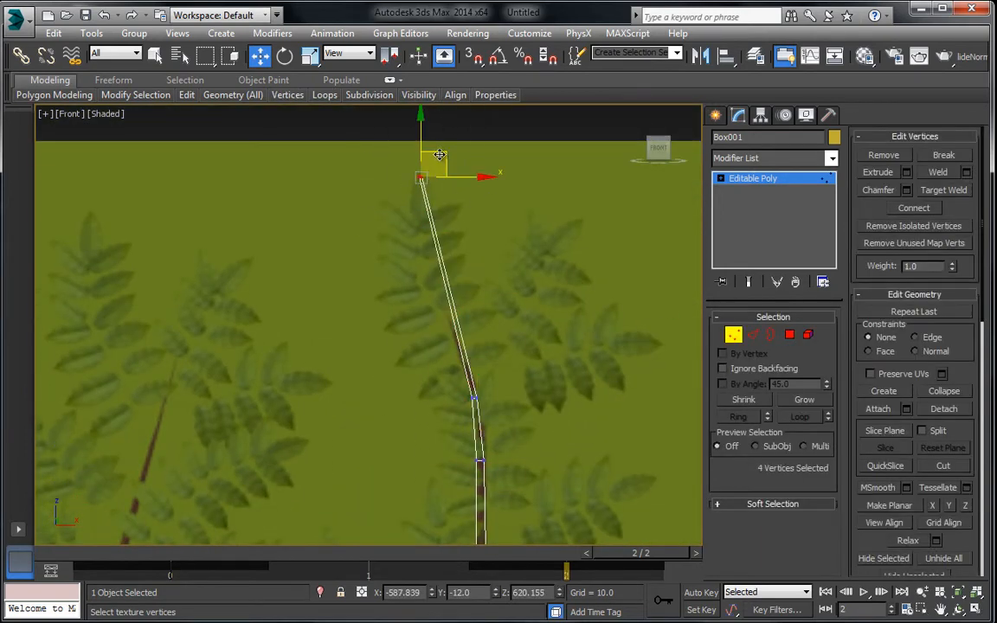
pyautogui.moveTo(439, 155); pyautogui.dragTo(445, 303)
# Inspect the stem's fit against the reference from the tip down to the base.
pyautogui.scroll(4, 454, 294)
pyautogui.scroll(2, 455, 292)
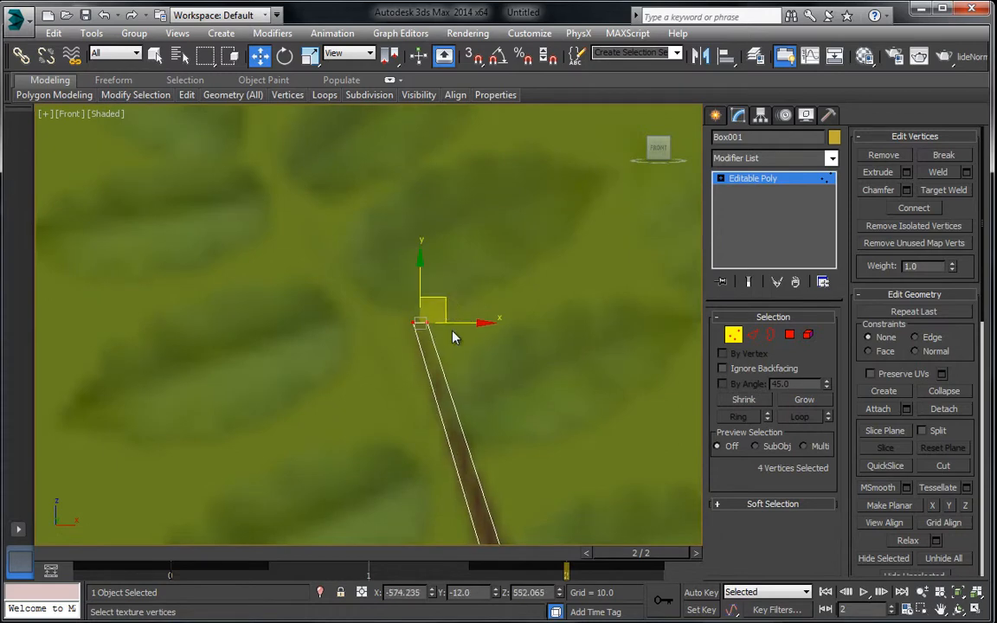
pyautogui.scroll(-2, 445, 286)
pyautogui.scroll(-5, 417, 245)
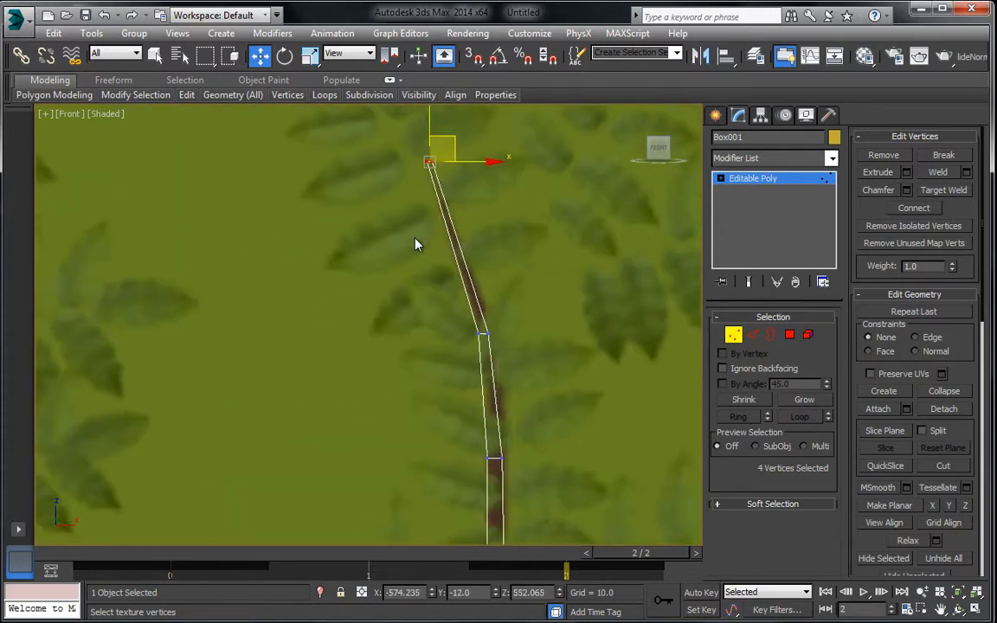
pyautogui.scroll(5, 401, 378)
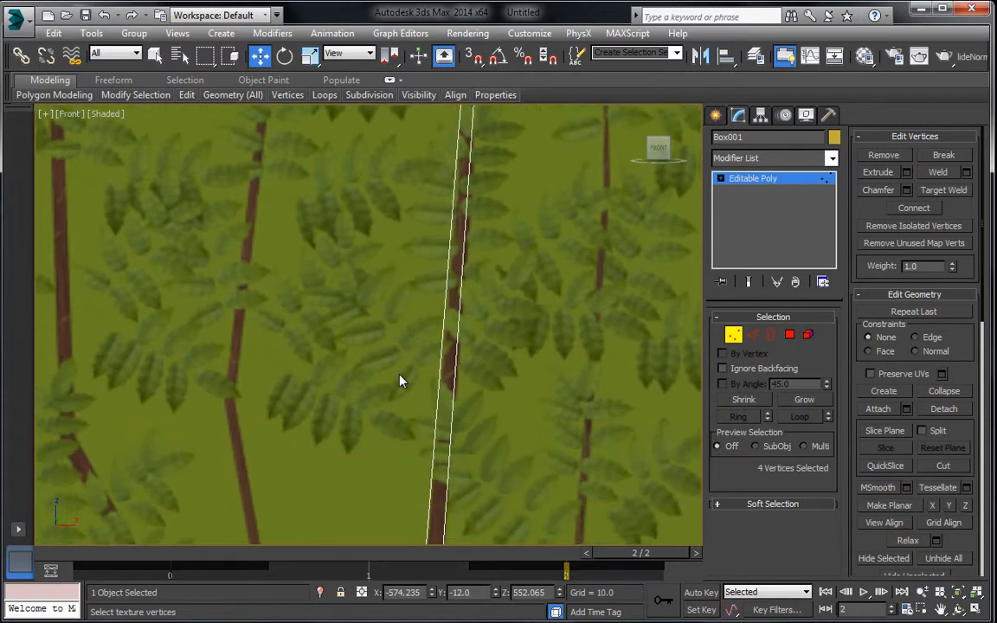
pyautogui.scroll(-3, 441, 349)
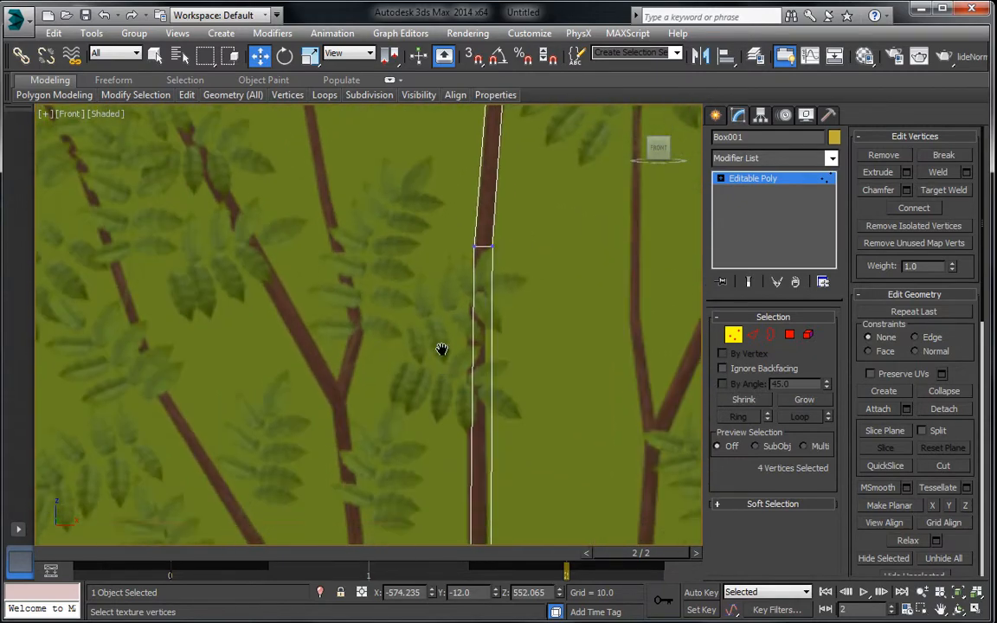
pyautogui.scroll(-2, 554, 260)
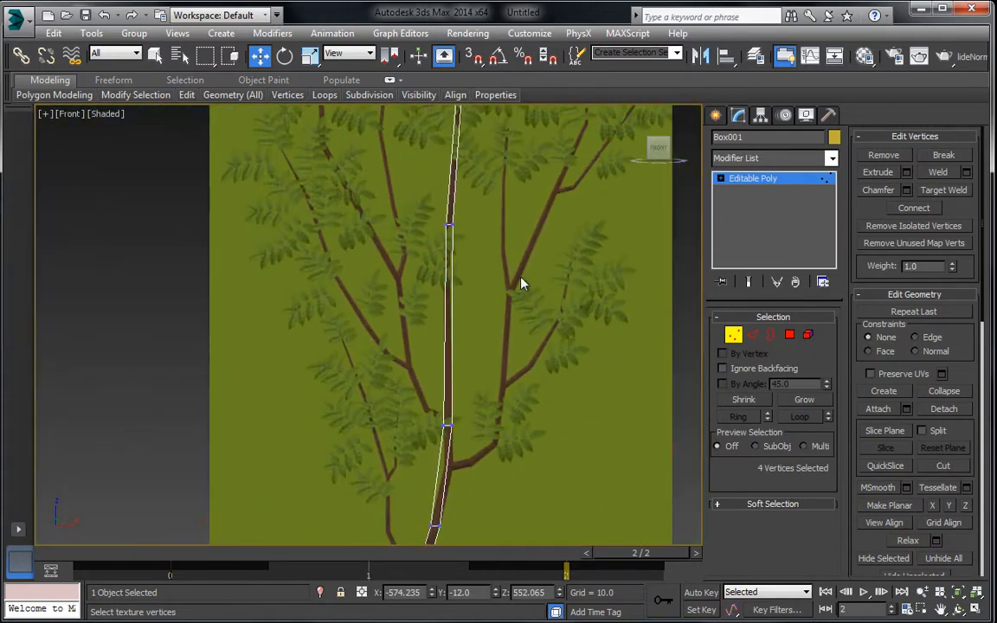
pyautogui.moveTo(529, 345); pyautogui.dragTo(506, 264, button='middle')
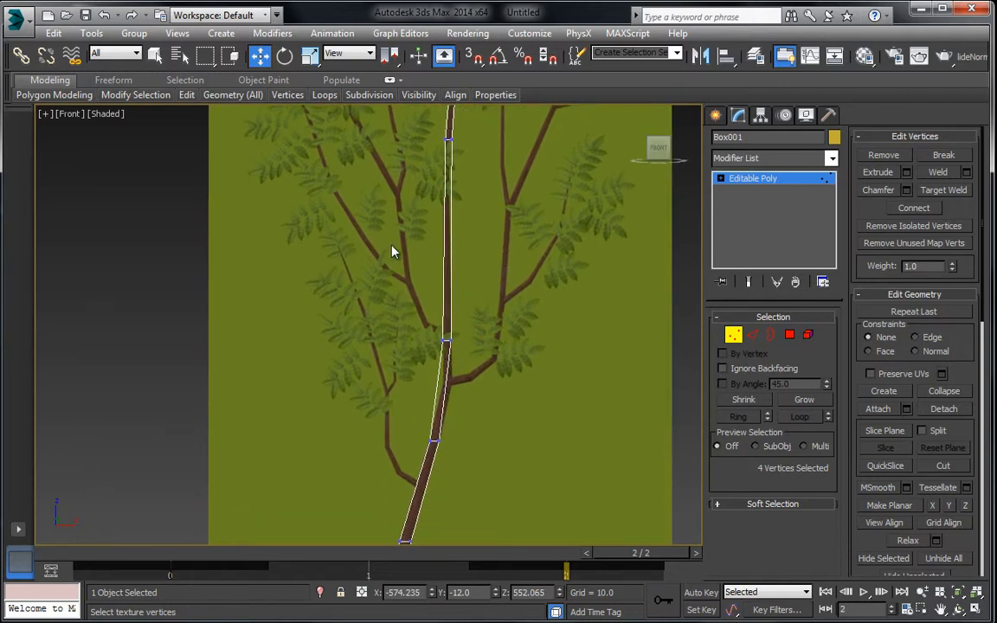
pyautogui.moveTo(431, 331); pyautogui.dragTo(481, 299, button='middle')
pyautogui.scroll(3, 482, 299)
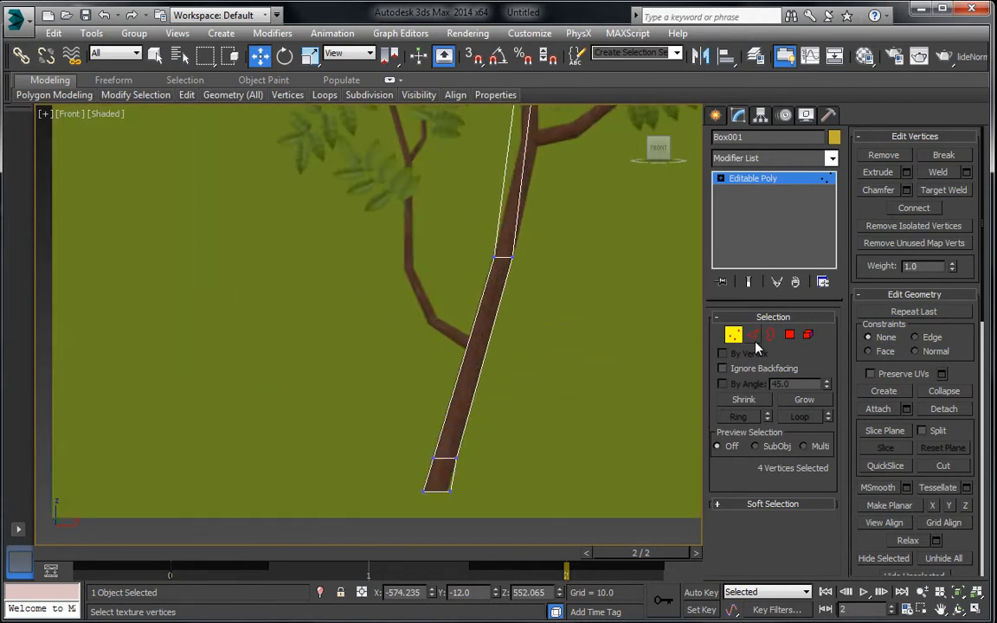
# Connect two successive edge loops across the stem's lower section, bracketing the lower side branch's joint, the upper one at about X -614, Z -434.
pyautogui.moveTo(501, 326); pyautogui.dragTo(469, 332)
pyautogui.rightClick(466, 327)
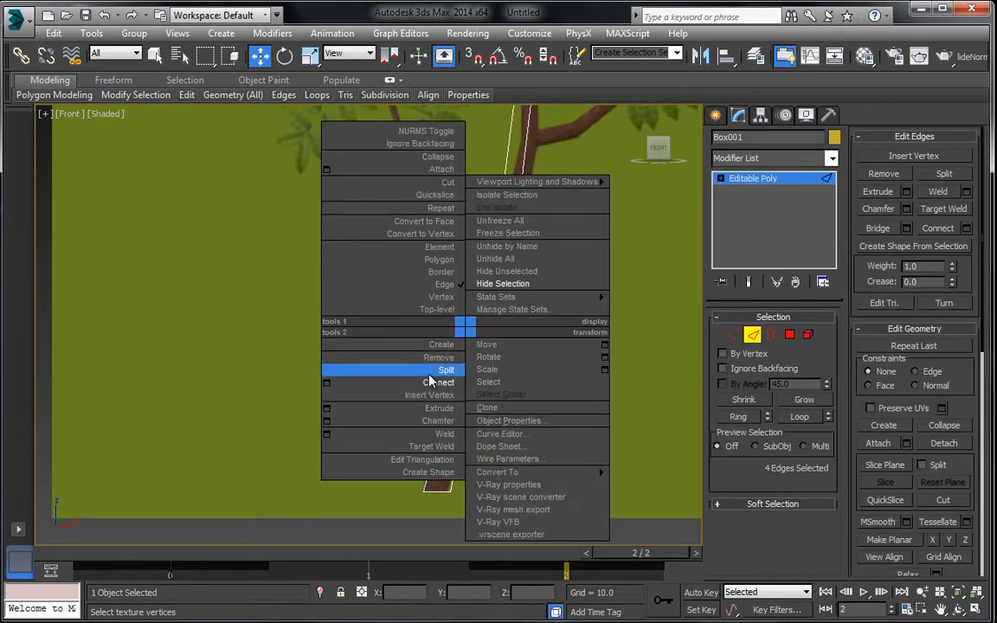
pyautogui.click(436, 381)
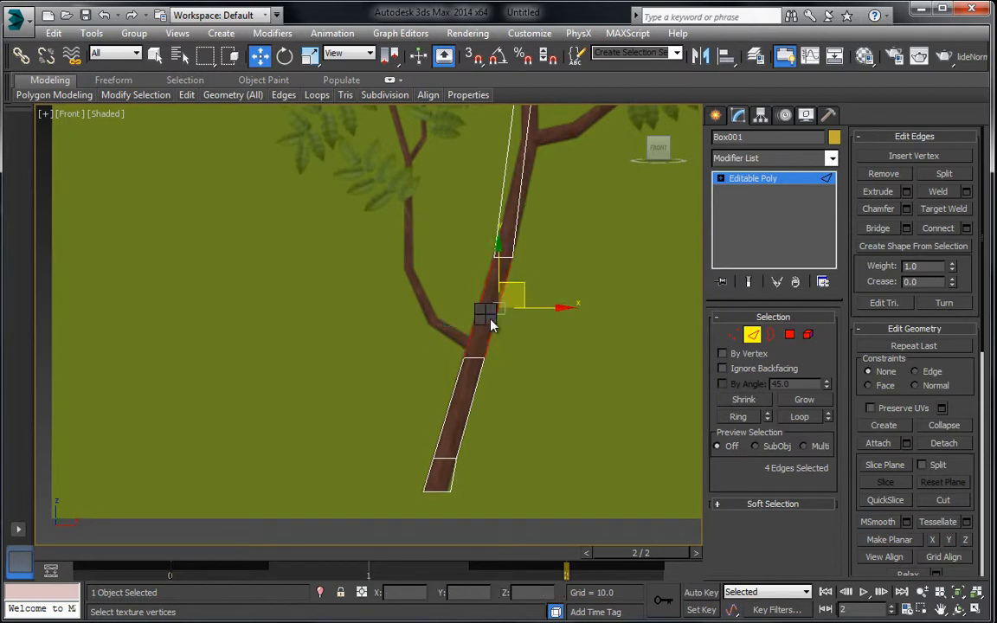
pyautogui.rightClick(485, 315)
pyautogui.click(459, 370)
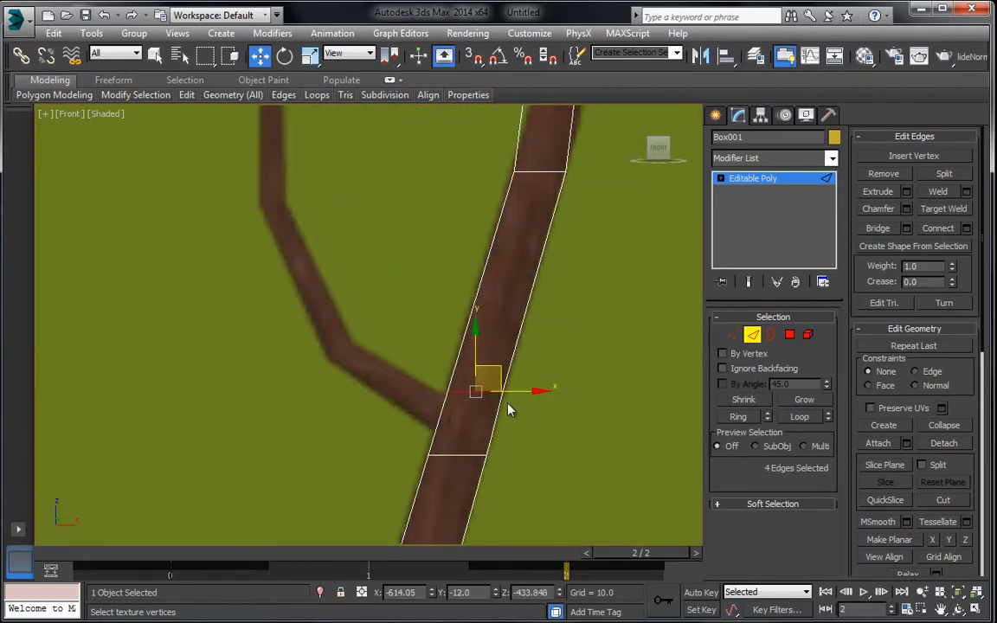
# Move the left vertices of the loop below the side branch's joint up to about X -624.5, Z -446.
pyautogui.click(732, 336)
pyautogui.moveTo(368, 437); pyautogui.dragTo(433, 490)
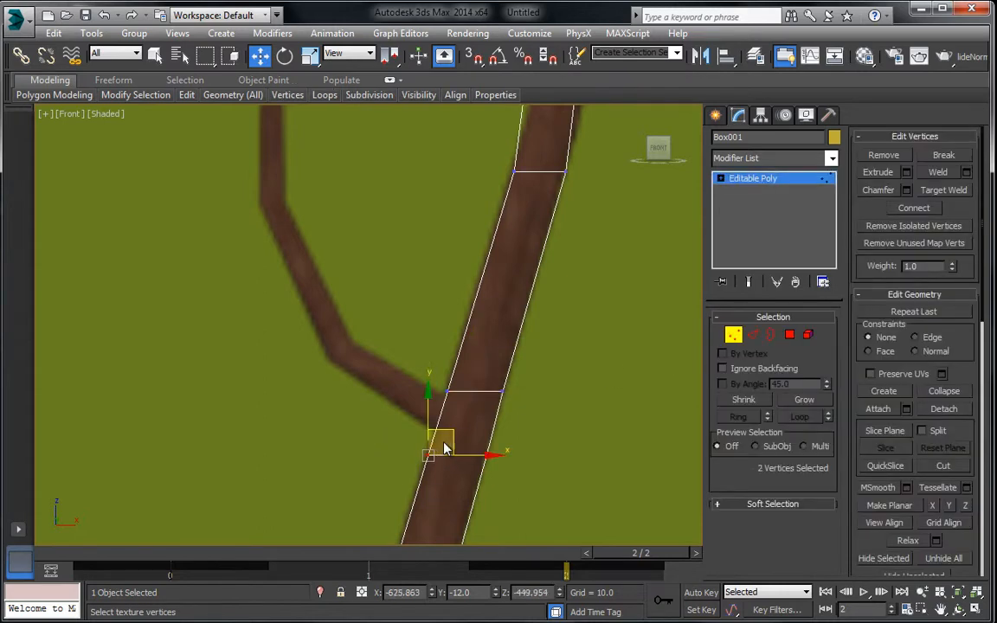
pyautogui.moveTo(446, 448); pyautogui.dragTo(455, 399)
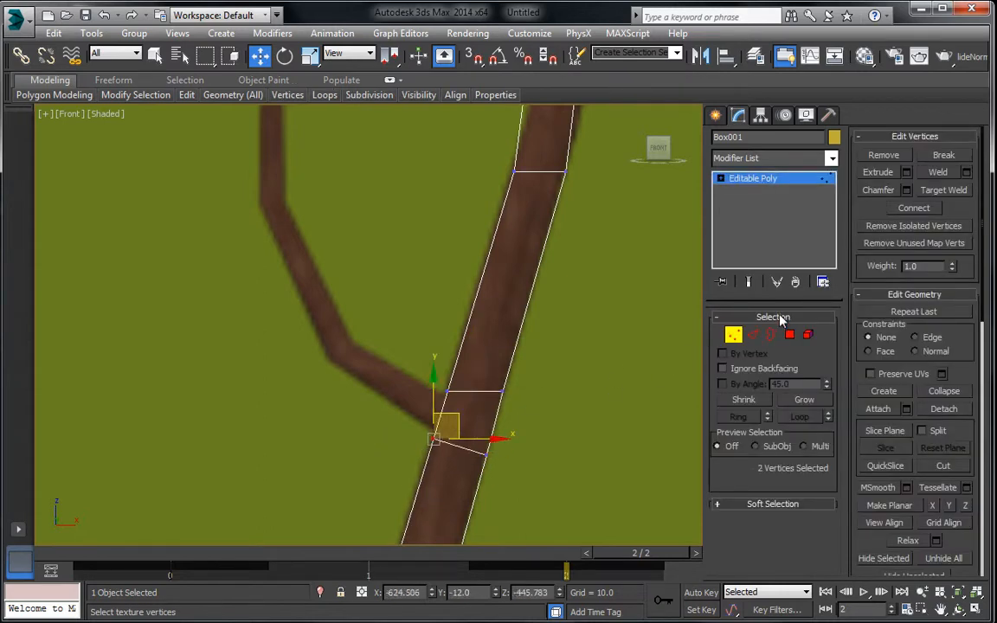
# Extrude the stem's side polygon at the lower left branch joint by 8.73.
pyautogui.click(789, 336)
pyautogui.click(448, 425)
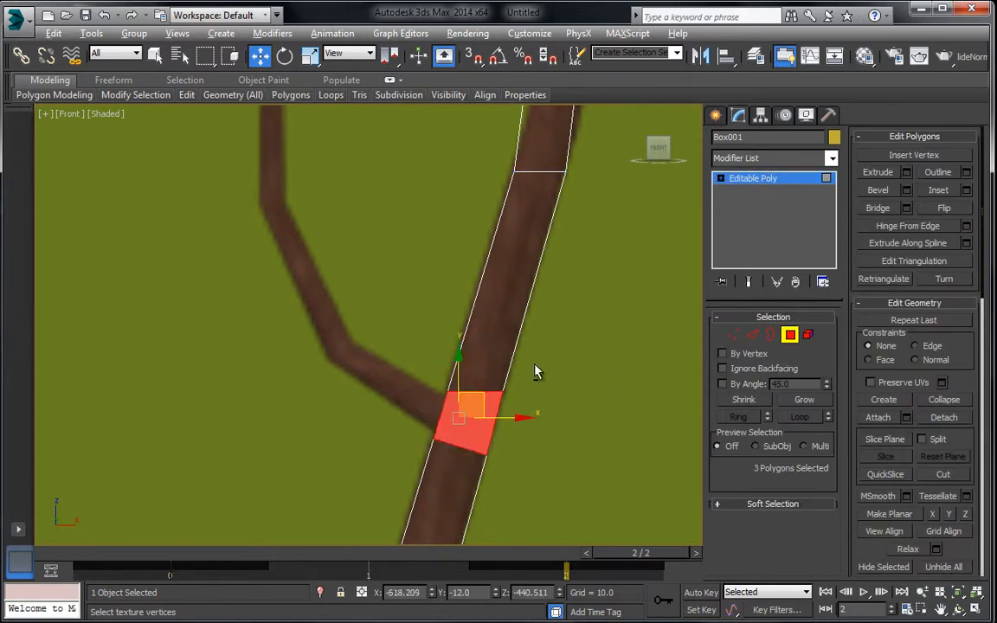
pyautogui.keyDown('alt'); pyautogui.moveTo(469, 477); pyautogui.dragTo(465, 475); pyautogui.keyUp('alt')
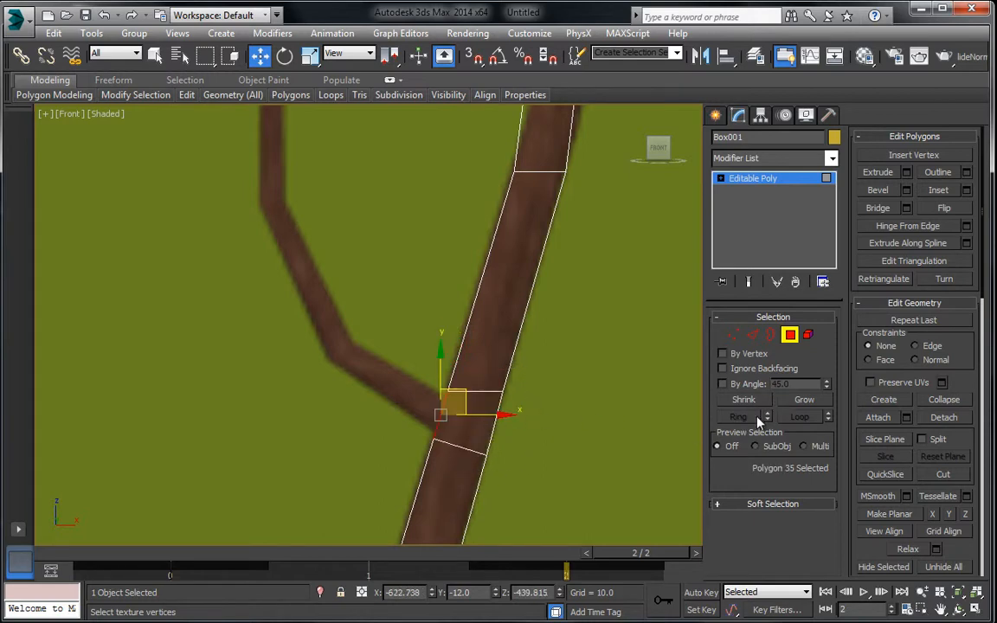
pyautogui.click(881, 173)
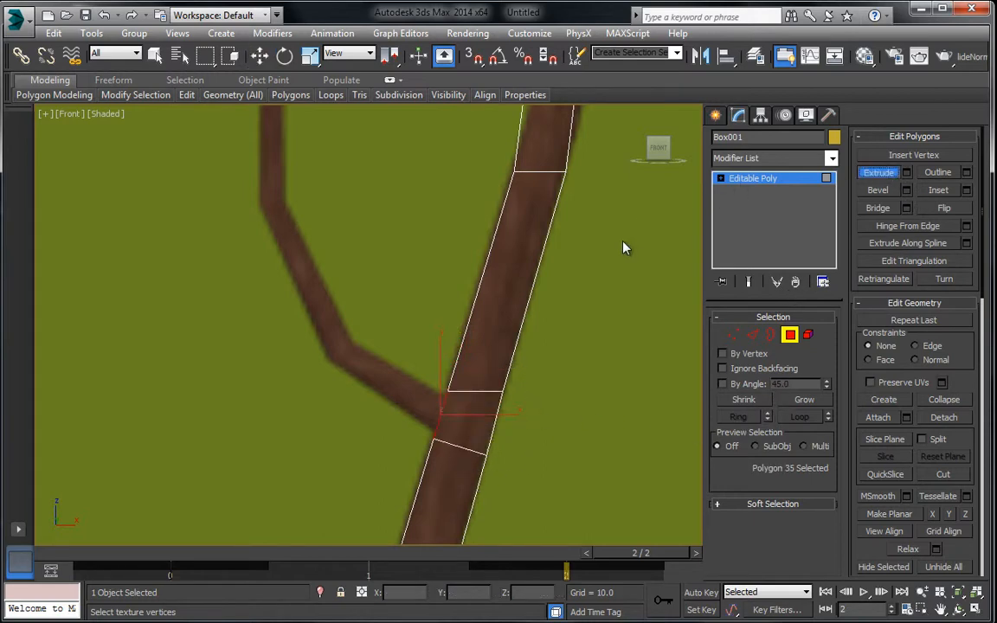
pyautogui.click(881, 173)
pyautogui.click(906, 172)
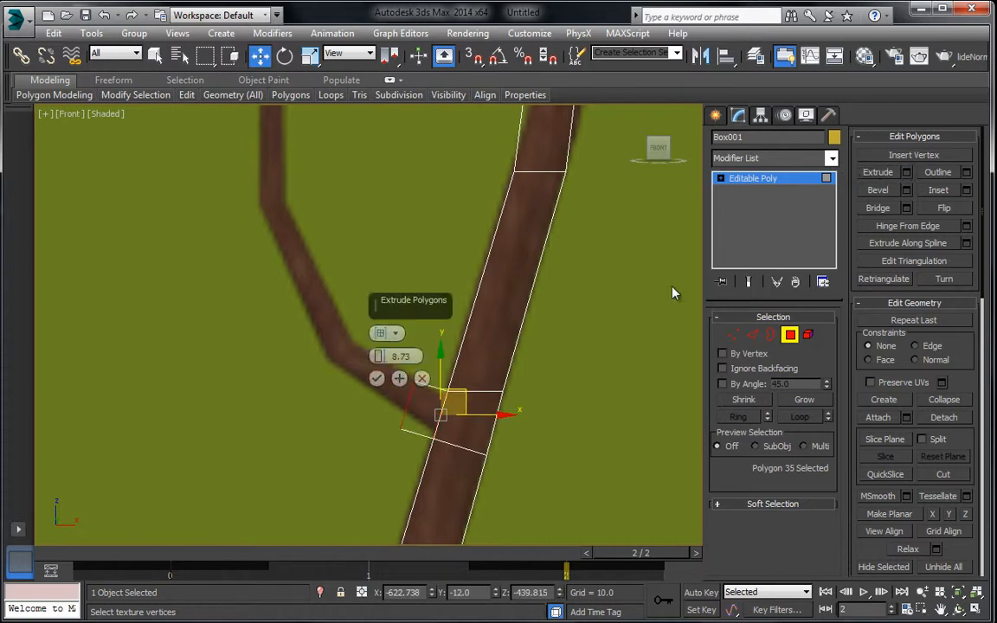
pyautogui.click(380, 378)
# Move the extruded end to the side branch's first bend at about X -647, Z -424, then rotate and scale it to the reference.
pyautogui.moveTo(423, 383); pyautogui.dragTo(350, 327)
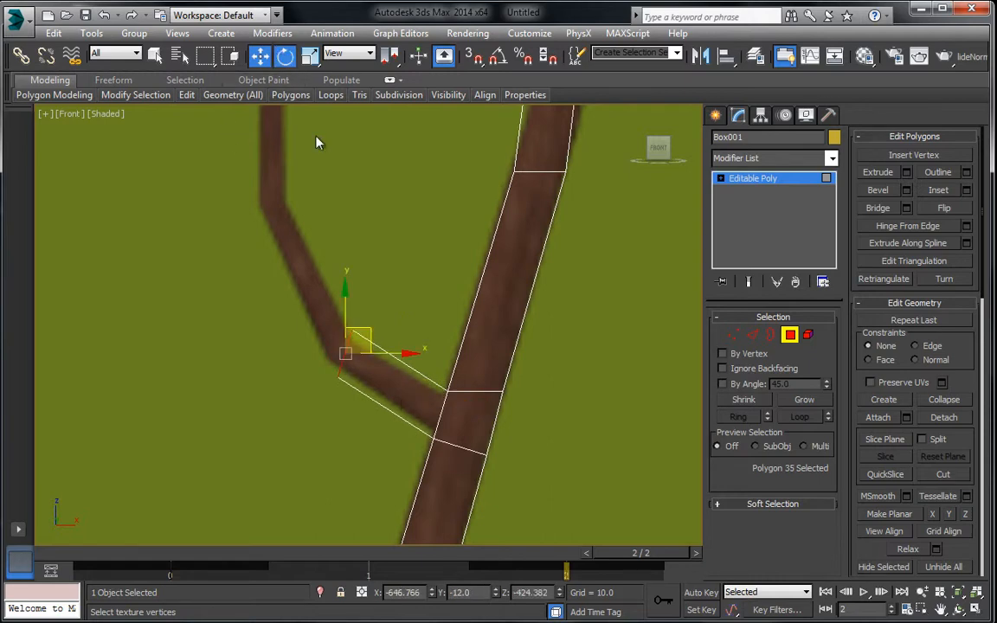
pyautogui.press('e')
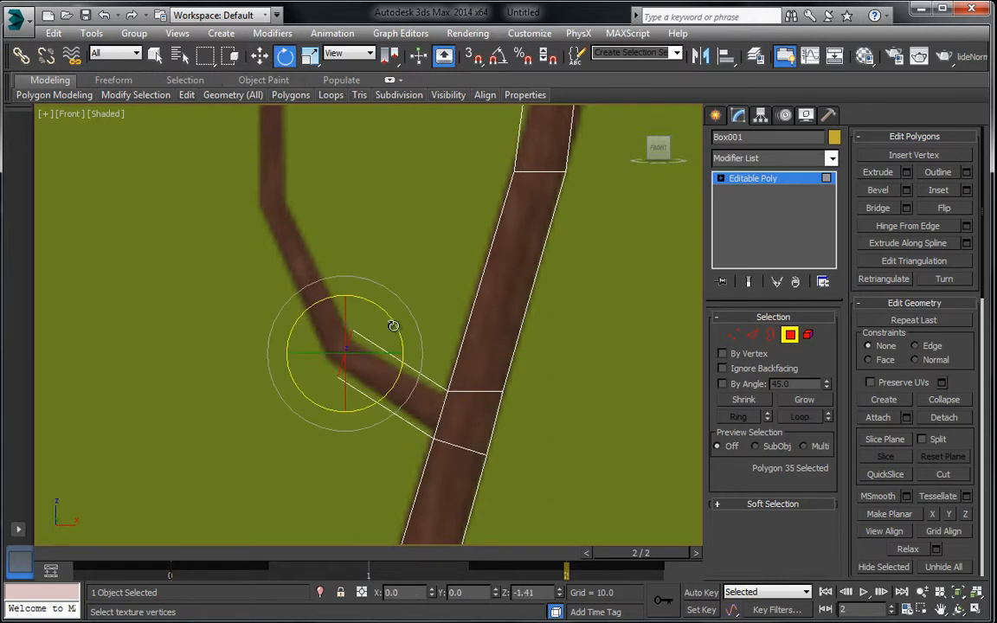
pyautogui.moveTo(393, 326); pyautogui.dragTo(402, 353)
pyautogui.press('w')
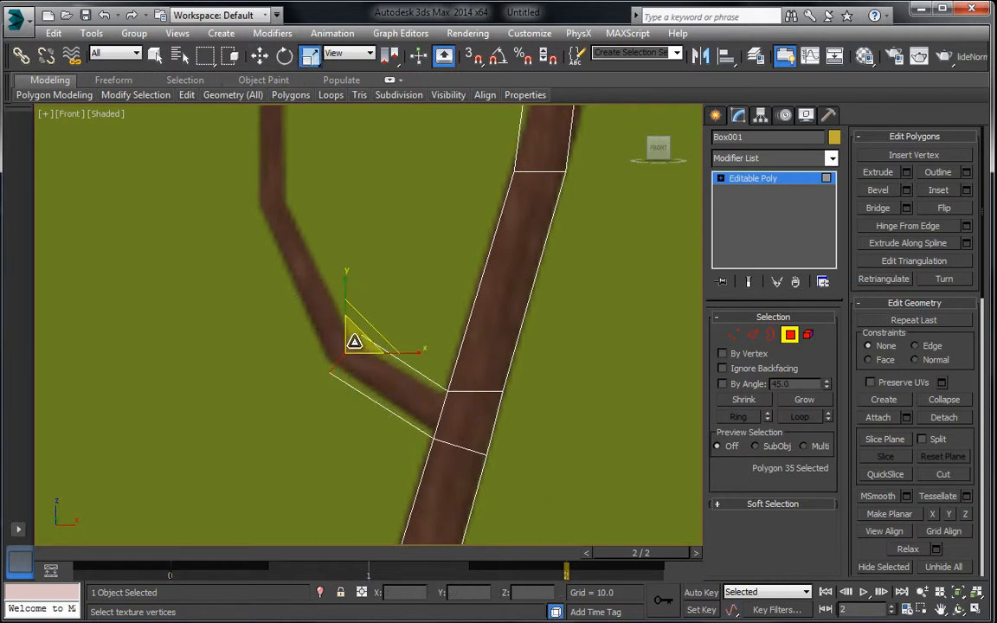
# Extrude the side branch's end polygon by 8.73, move it to the second bend and rotate it about -36 degrees.
pyautogui.click(906, 171)
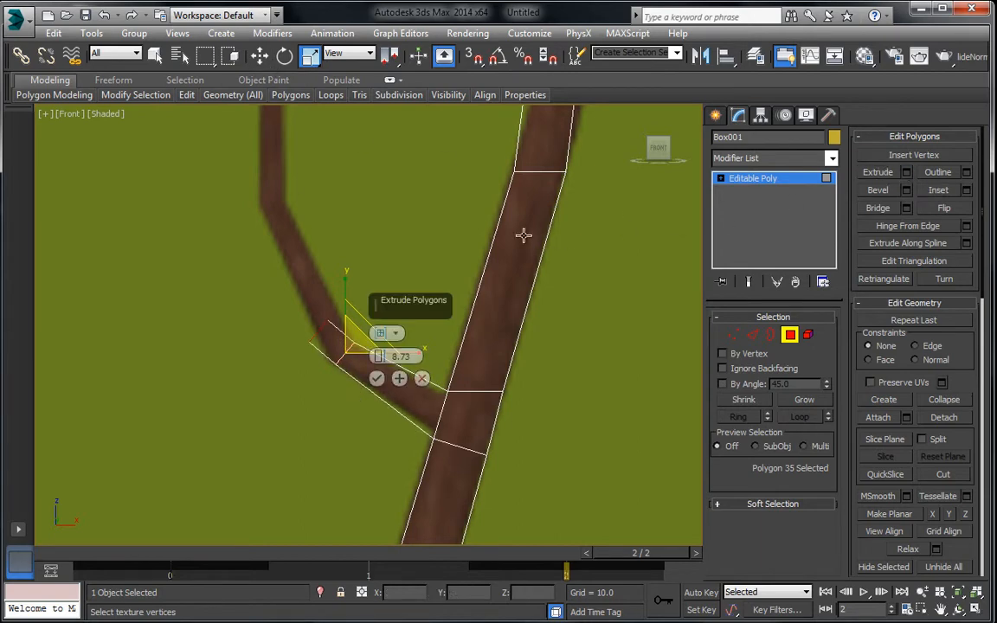
pyautogui.click(379, 380)
pyautogui.scroll(2, 261, 116)
pyautogui.click(267, 58)
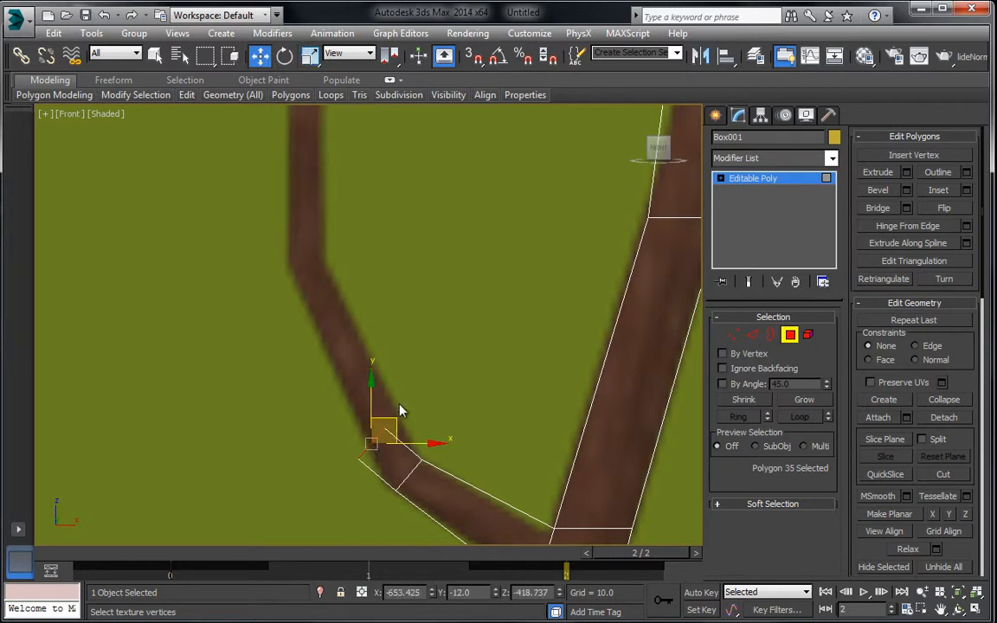
pyautogui.moveTo(393, 417); pyautogui.dragTo(371, 279)
pyautogui.press('e')
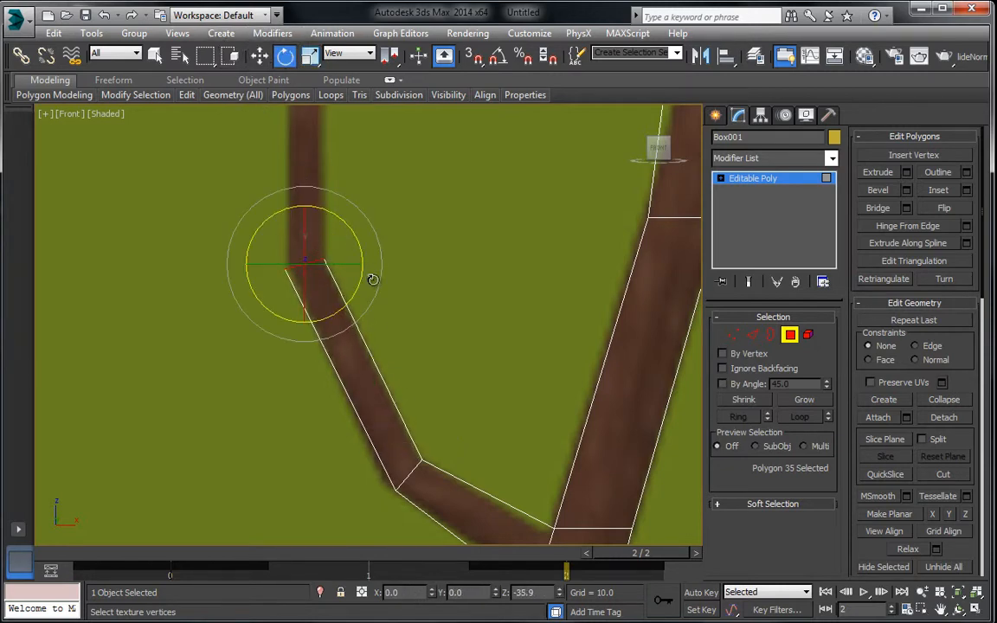
pyautogui.moveTo(361, 236); pyautogui.dragTo(369, 254, button='middle')
pyautogui.press('r')
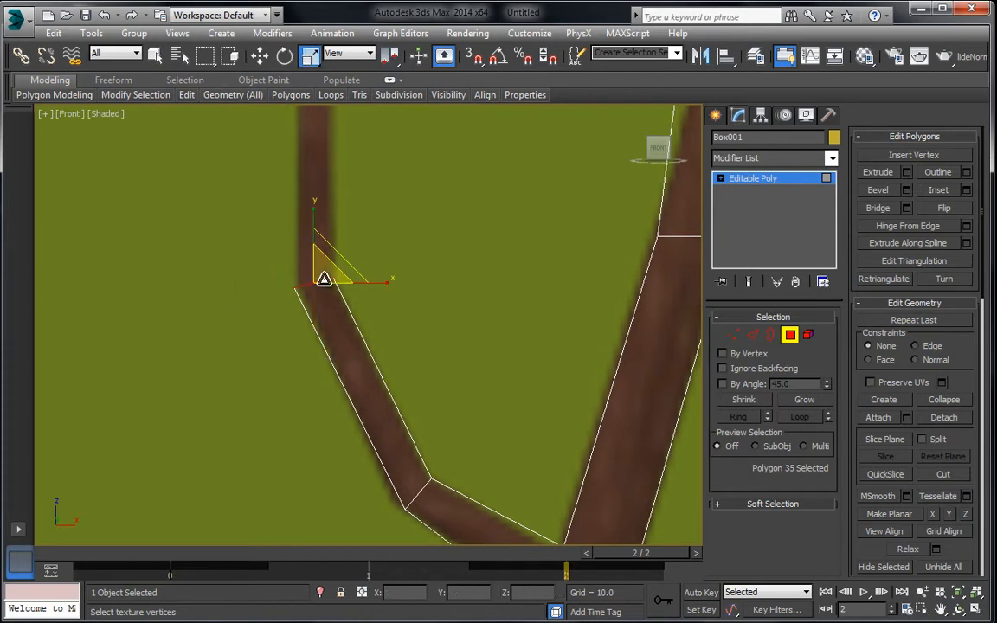
pyautogui.moveTo(331, 291); pyautogui.dragTo(394, 304, button='middle')
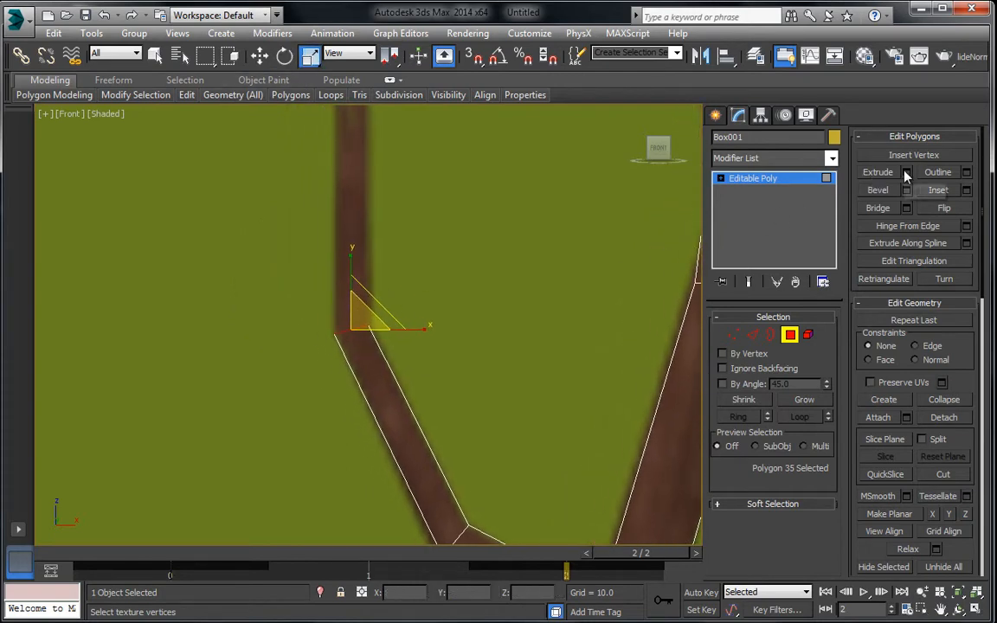
# Extrude the side branch's end polygon again and move it up to the fork at about X -665, Z -311.
pyautogui.click(905, 173)
pyautogui.moveTo(452, 214); pyautogui.dragTo(428, 338, button='middle')
pyautogui.click(377, 379)
pyautogui.scroll(-3, 367, 276)
pyautogui.moveTo(365, 268); pyautogui.dragTo(348, 331, button='middle')
pyautogui.click(260, 56)
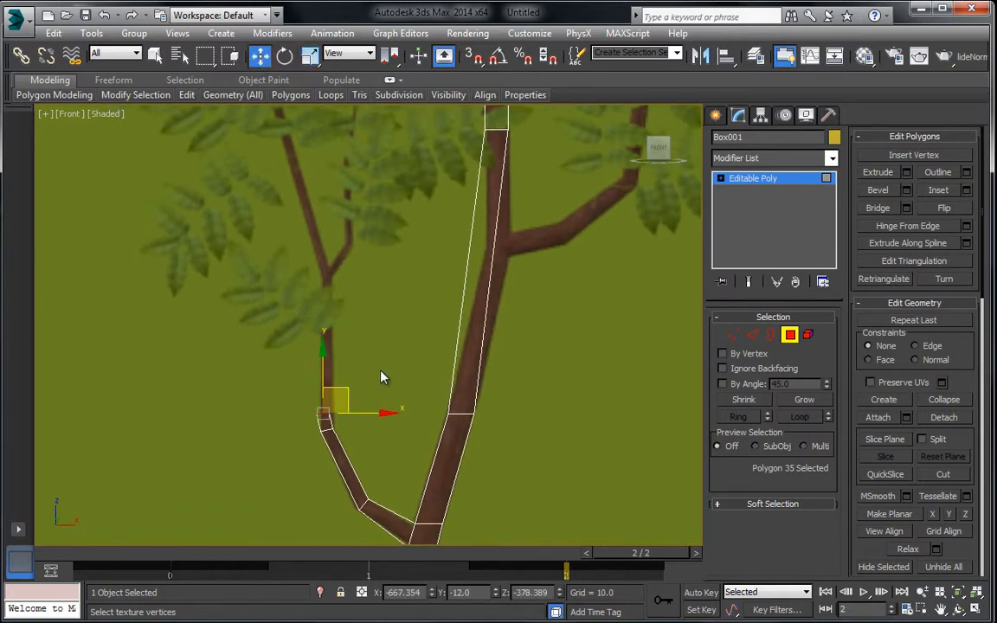
pyautogui.moveTo(351, 391); pyautogui.dragTo(355, 256)
# Extrude the side branch's end polygon once more into the base of the fork.
pyautogui.click(878, 172)
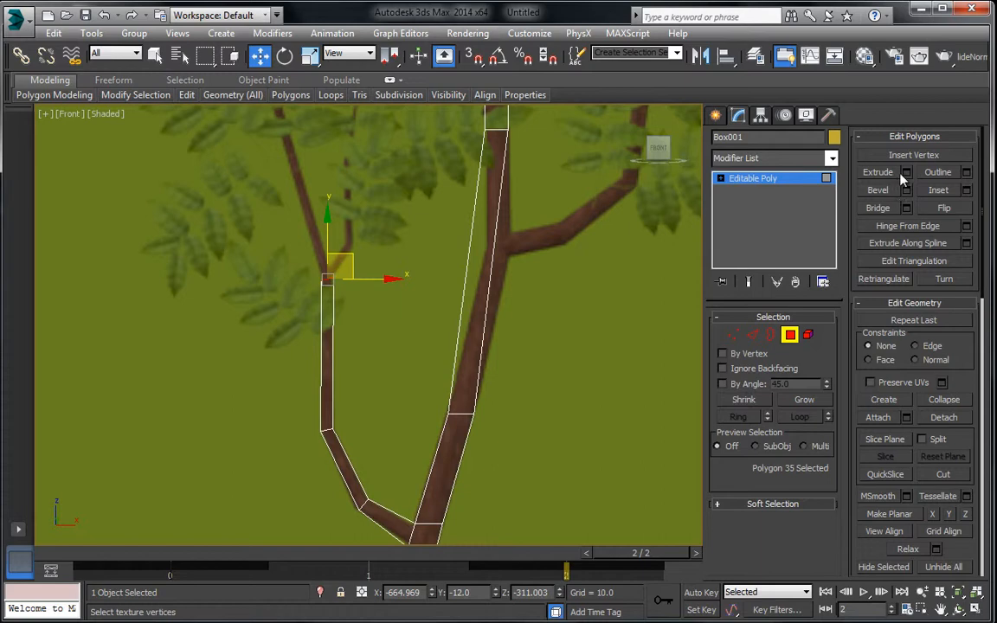
pyautogui.moveTo(372, 232); pyautogui.dragTo(463, 253, button='middle')
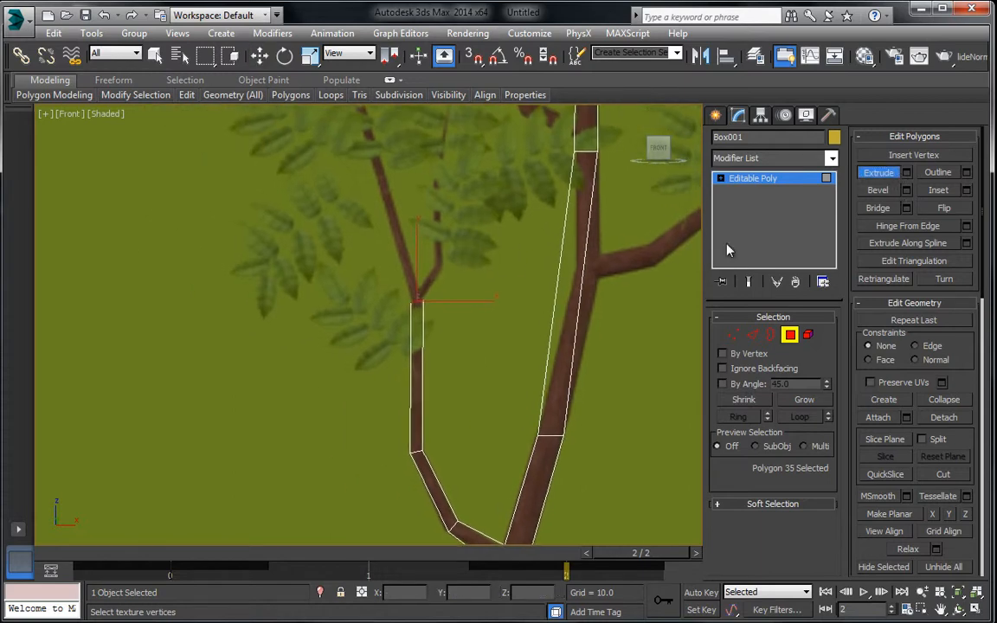
pyautogui.click(911, 172)
pyautogui.click(375, 378)
pyautogui.scroll(4, 411, 306)
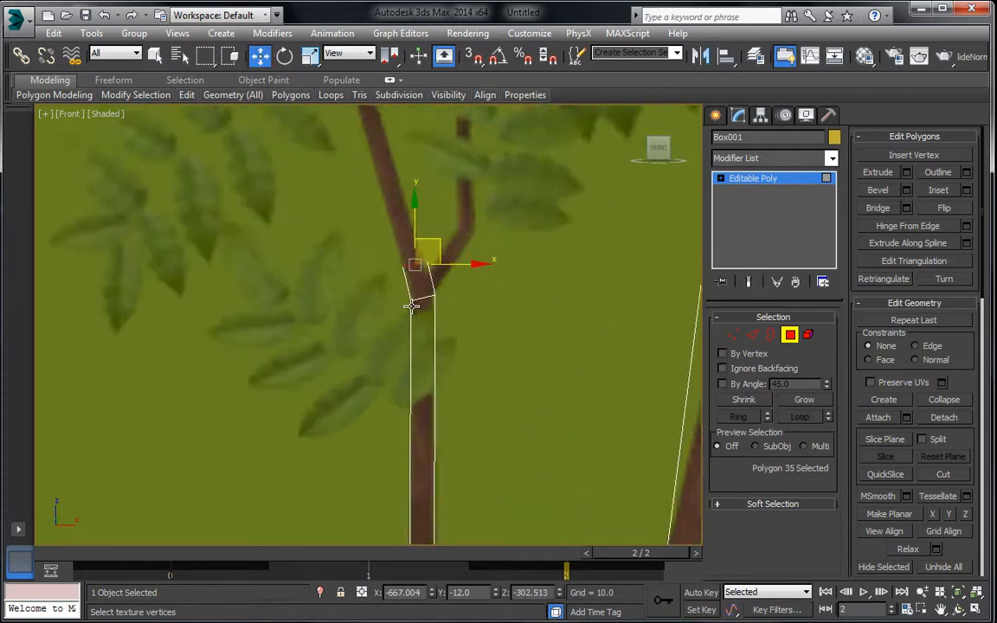
pyautogui.scroll(3, 411, 306)
# Scale both vertex rows at the fork to the reference width and move the end row to about X -667, Z -305.
pyautogui.click(732, 336)
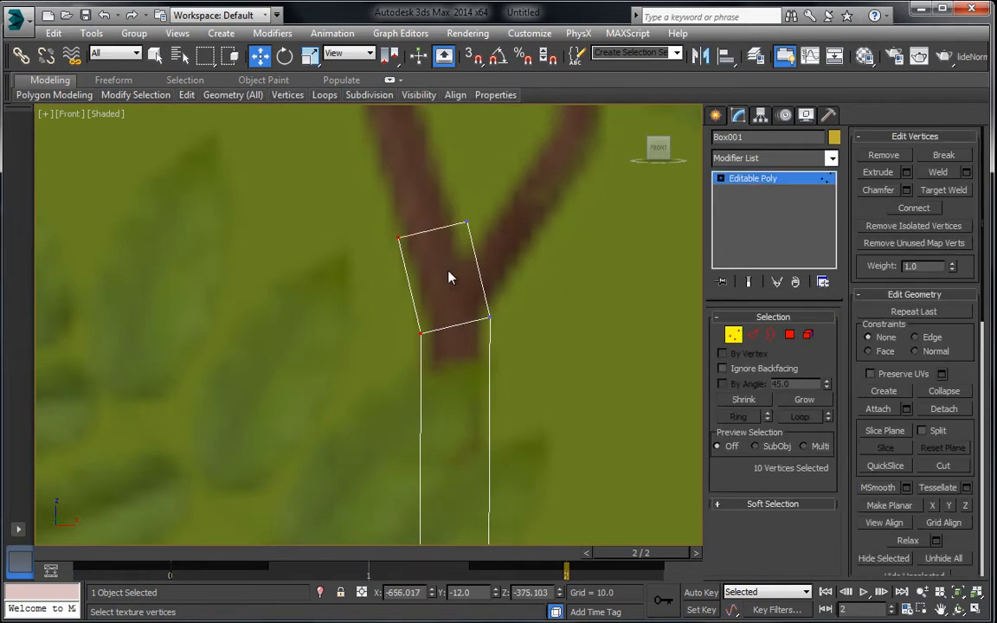
pyautogui.moveTo(523, 352); pyautogui.dragTo(525, 353)
pyautogui.click(310, 54)
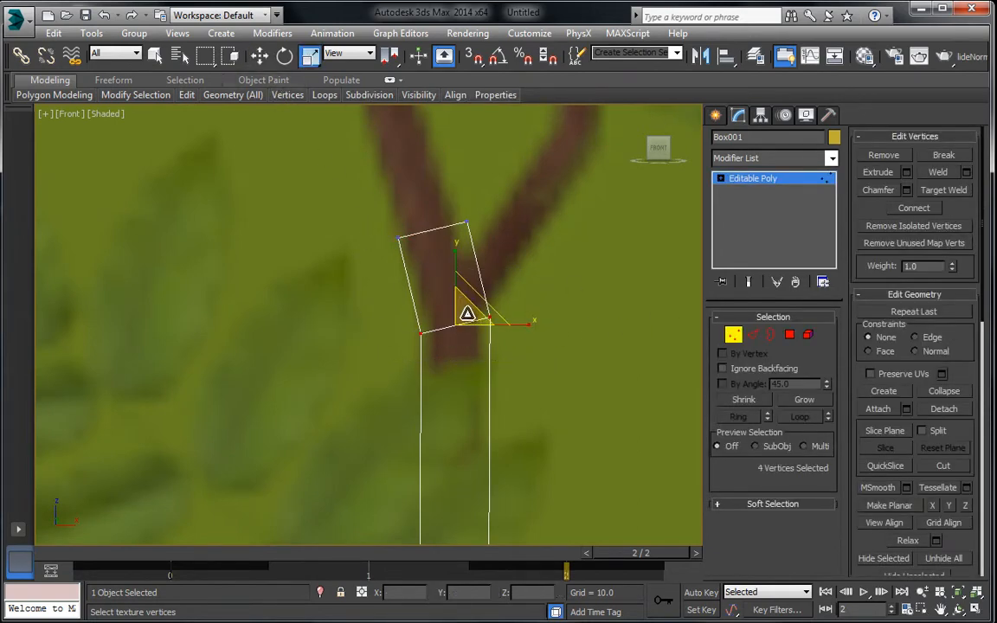
pyautogui.moveTo(467, 313); pyautogui.dragTo(434, 273)
pyautogui.moveTo(512, 275); pyautogui.dragTo(511, 275)
pyautogui.moveTo(445, 216); pyautogui.dragTo(441, 246)
pyautogui.click(260, 57)
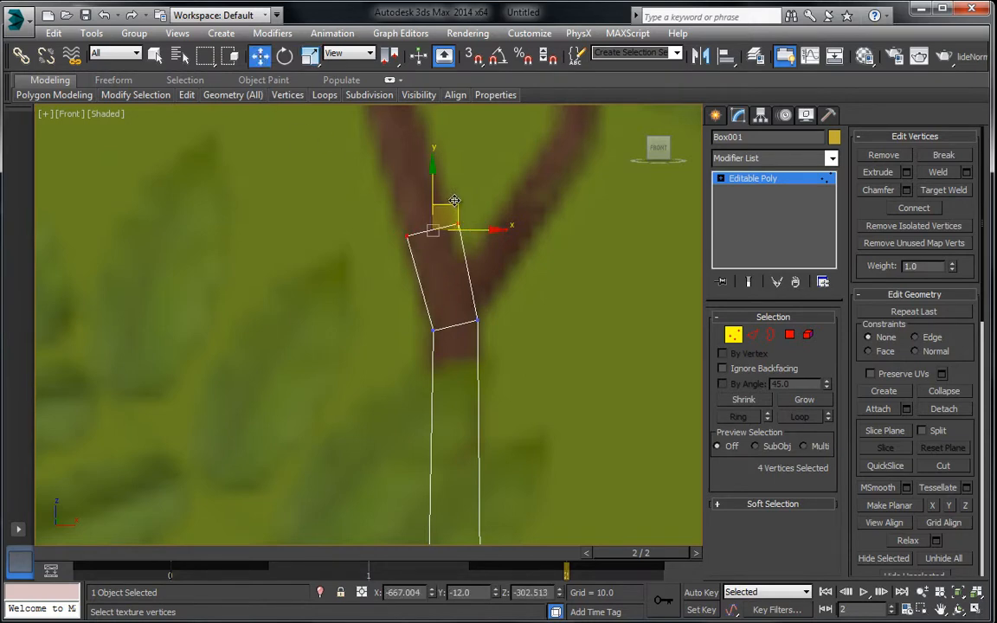
pyautogui.moveTo(455, 204); pyautogui.dragTo(458, 236)
# Extrude the side branch's end polygon from the fork along the left twig.
pyautogui.scroll(-10, 394, 211)
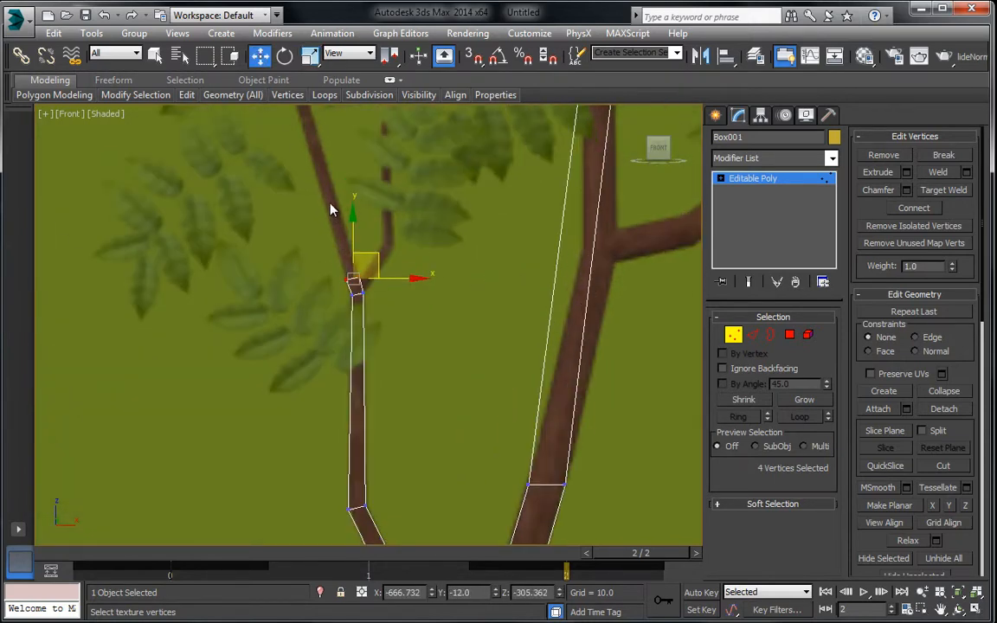
pyautogui.scroll(5, 342, 264)
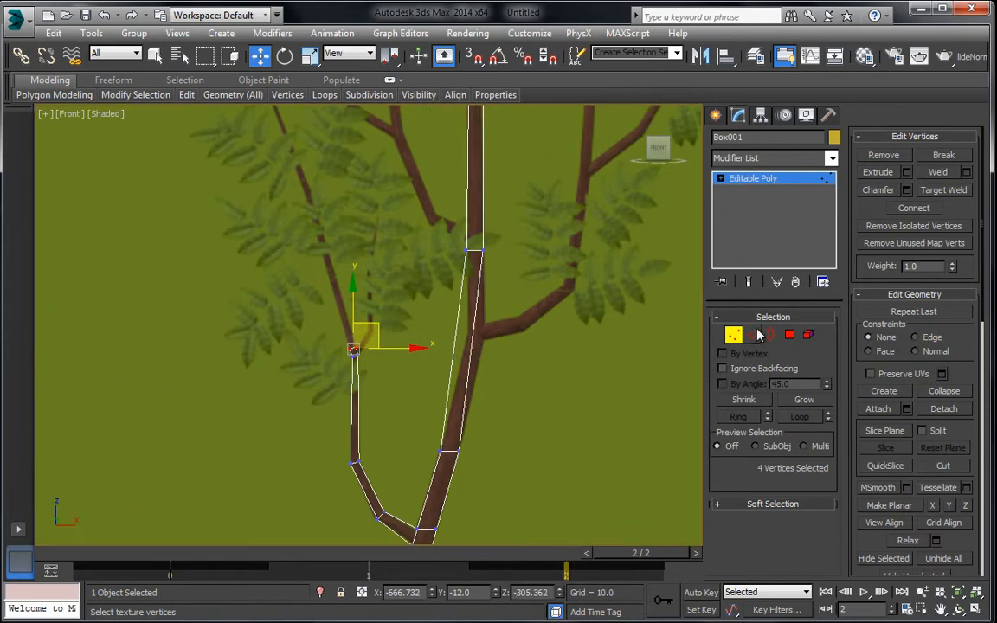
pyautogui.click(789, 334)
pyautogui.moveTo(374, 288); pyautogui.dragTo(501, 309, button='middle')
pyautogui.scroll(4, 473, 377)
pyautogui.scroll(3, 506, 363)
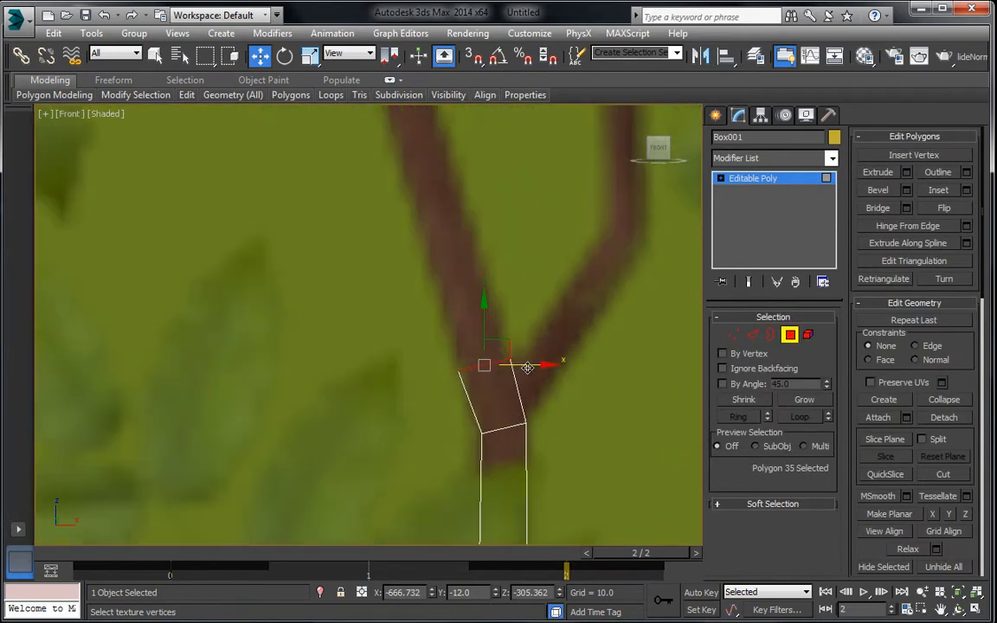
pyautogui.click(906, 172)
pyautogui.click(376, 378)
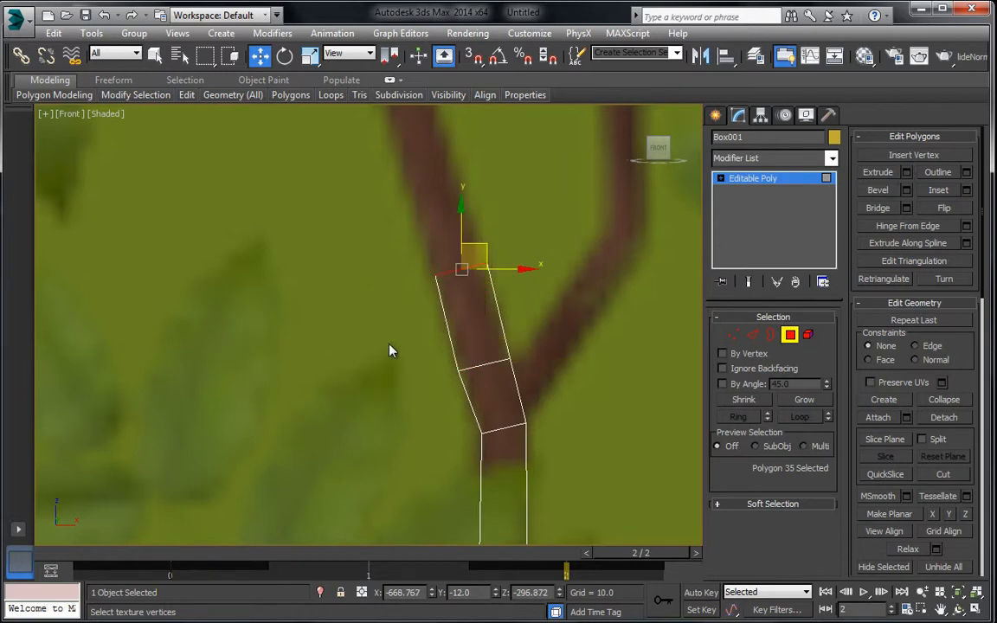
# Move the left twig's end polygon to about X -738, Z -89.5 and scale it down to a thin tip.
pyautogui.scroll(-3, 406, 394)
pyautogui.scroll(-2, 403, 377)
pyautogui.moveTo(393, 348); pyautogui.dragTo(424, 405, button='middle')
pyautogui.moveTo(464, 441); pyautogui.dragTo(346, 118)
pyautogui.moveTo(345, 119); pyautogui.dragTo(411, 376, button='middle')
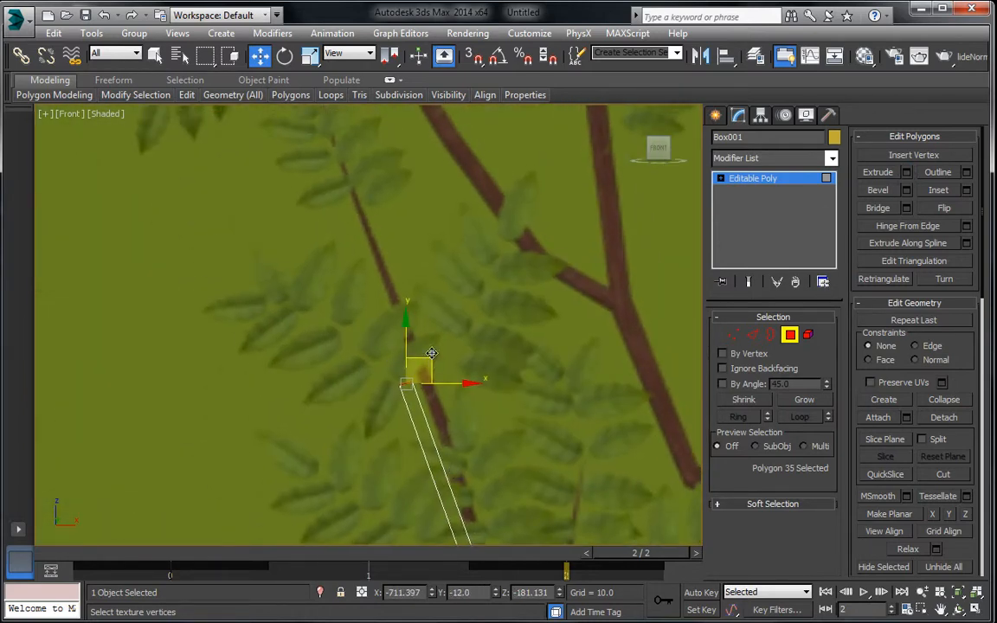
pyautogui.moveTo(431, 353); pyautogui.dragTo(320, 100)
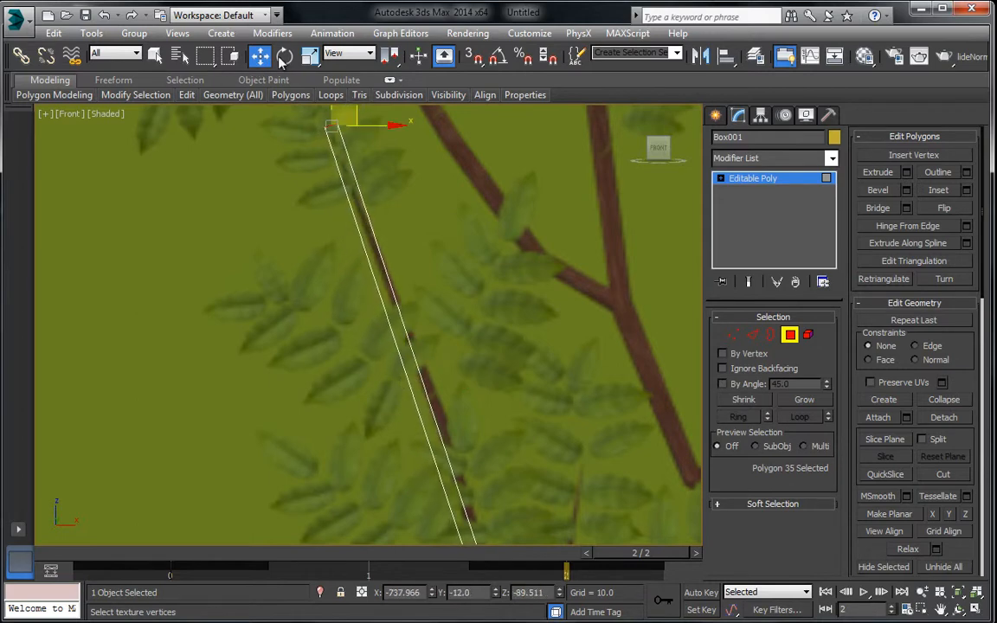
pyautogui.click(310, 56)
pyautogui.moveTo(338, 170); pyautogui.dragTo(430, 296, button='middle')
pyautogui.moveTo(438, 249); pyautogui.dragTo(439, 477)
pyautogui.click(260, 56)
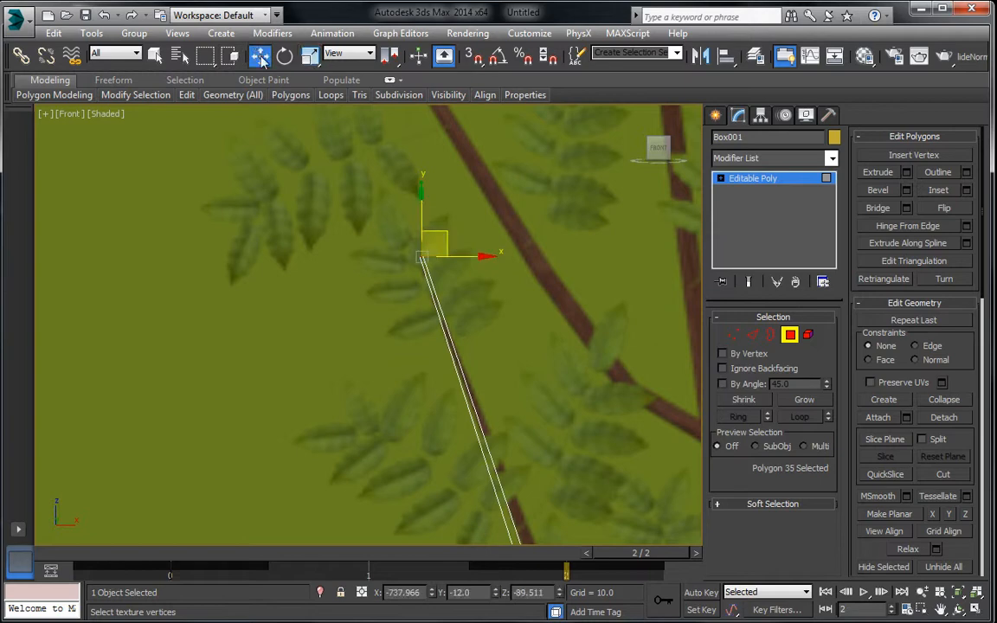
# Connect the left twig's long edges with a new loop and place it on the reference at about X -701, Z -189.
pyautogui.click(751, 335)
pyautogui.scroll(5, 481, 230)
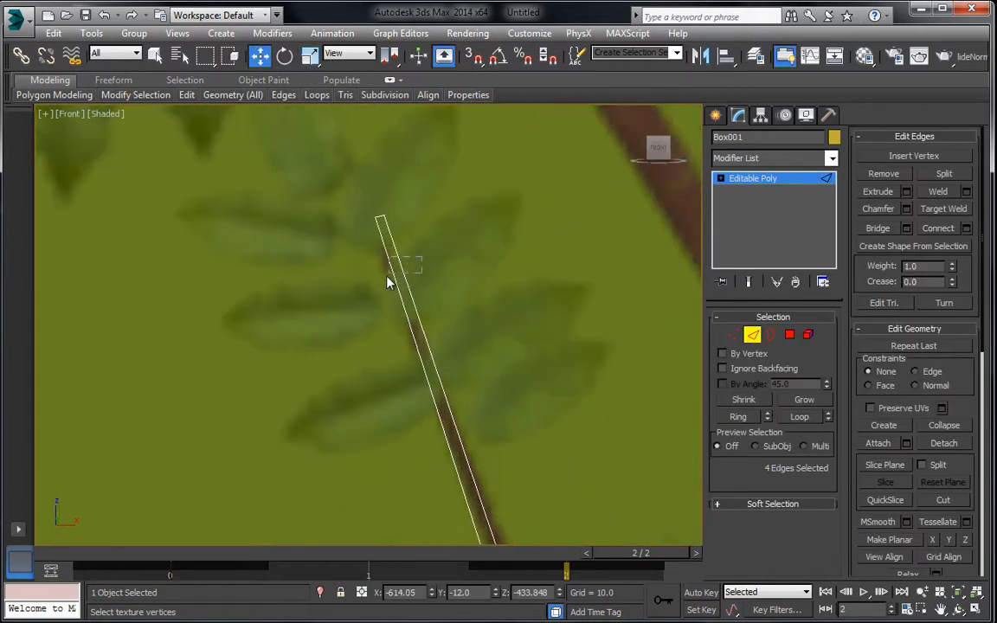
pyautogui.click(395, 274)
pyautogui.rightClick(395, 268)
pyautogui.click(261, 317)
pyautogui.scroll(-4, 354, 333)
pyautogui.moveTo(360, 394); pyautogui.dragTo(334, 267, button='middle')
pyautogui.scroll(-2, 336, 273)
pyautogui.moveTo(350, 360); pyautogui.dragTo(392, 378, button='middle')
pyautogui.moveTo(486, 456)
pyautogui.mouseDown()
pyautogui.moveTo(412, 239)
pyautogui.moveTo(490, 435)
pyautogui.mouseUp()
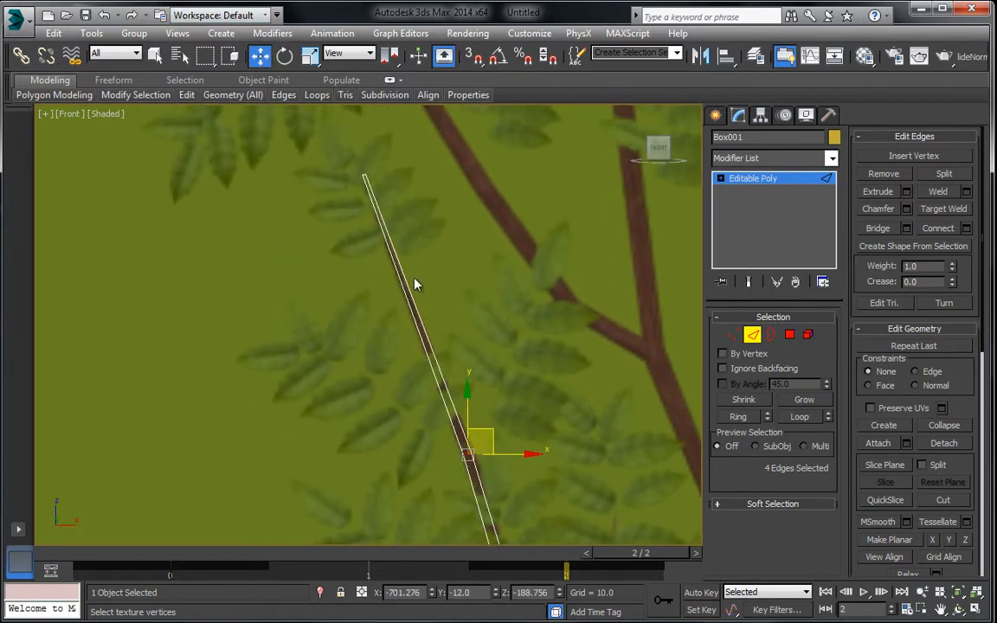
# Connect the twig's upper section with another loop and move it just below the tip at about X -737, Z -92.5.
pyautogui.click(372, 249)
pyautogui.rightClick(360, 249)
pyautogui.click(336, 297)
pyautogui.moveTo(419, 346); pyautogui.dragTo(420, 354, button='middle')
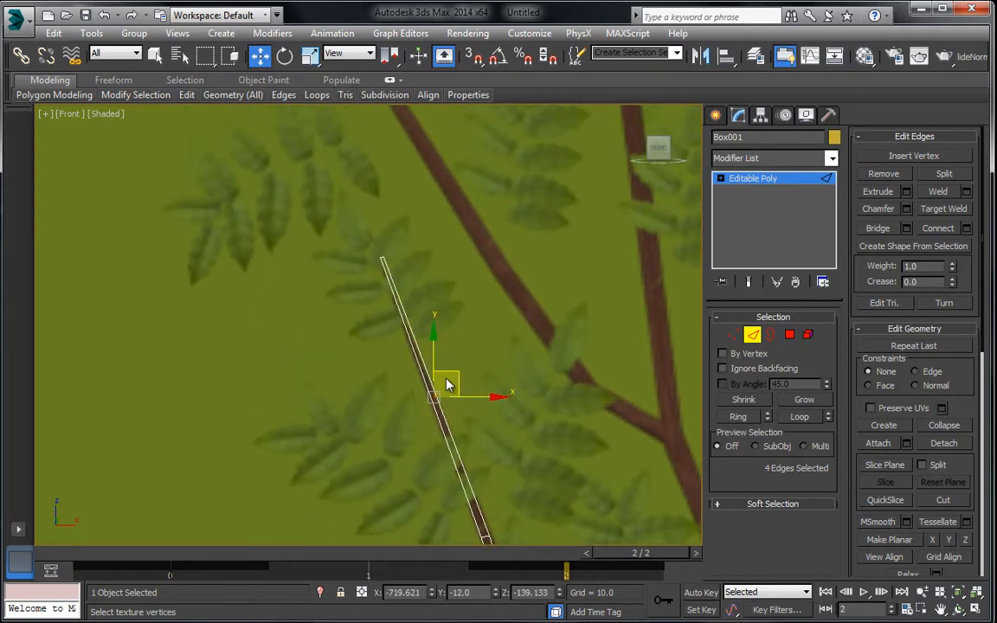
pyautogui.moveTo(447, 375); pyautogui.dragTo(401, 244)
pyautogui.scroll(5, 387, 252)
pyautogui.scroll(5, 387, 253)
pyautogui.moveTo(411, 394); pyautogui.dragTo(398, 392)
pyautogui.scroll(-3, 394, 211)
pyautogui.moveTo(335, 312); pyautogui.dragTo(343, 270, button='middle')
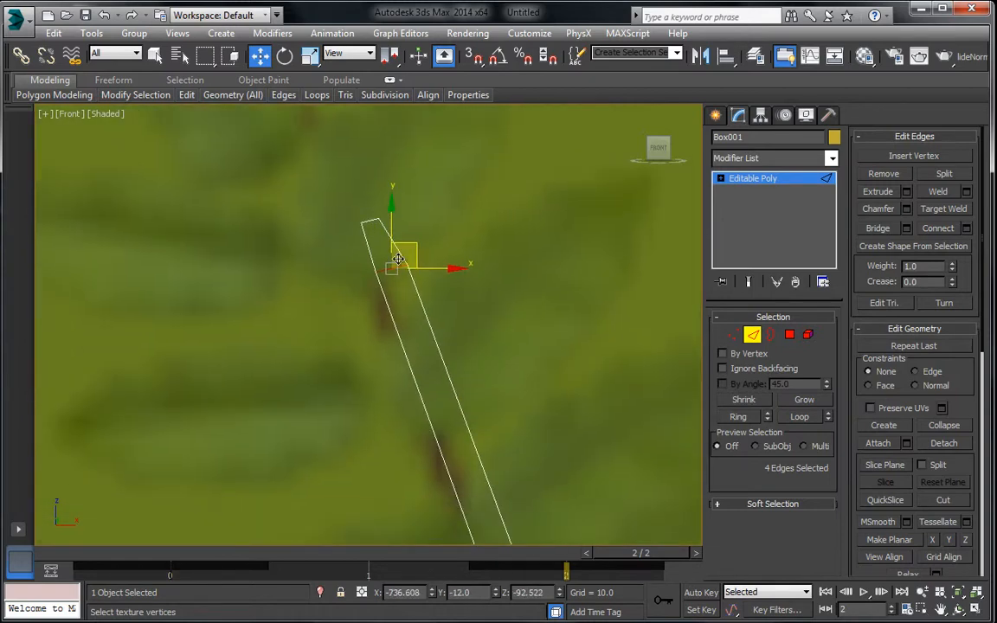
# Collapse the left twig's end vertices into a single point and nudge the tip with its nearest loop to about X -737.4, Z -93.5.
pyautogui.click(733, 334)
pyautogui.moveTo(424, 252); pyautogui.dragTo(412, 220)
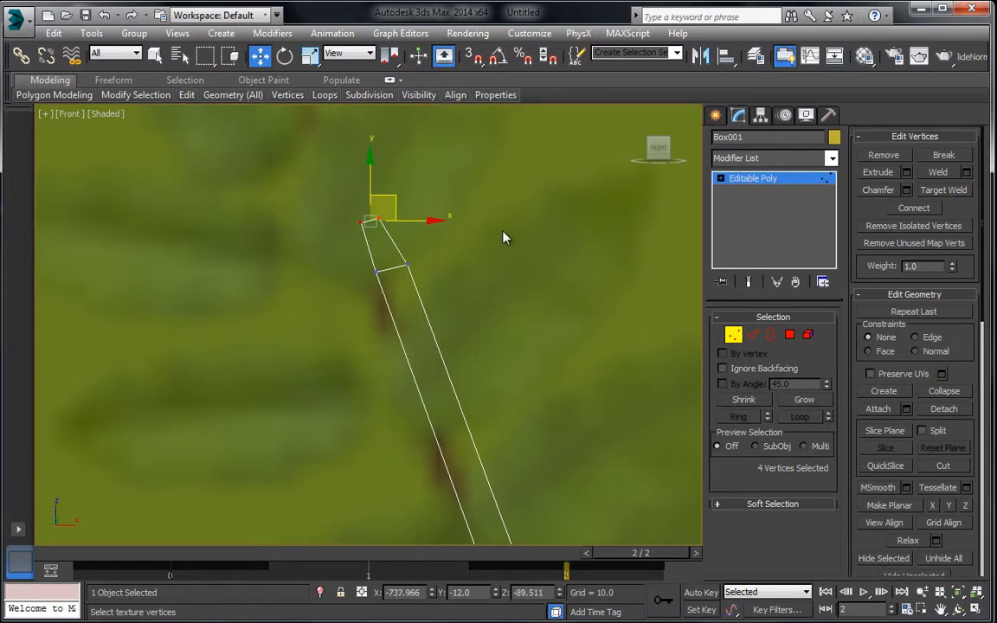
pyautogui.click(946, 396)
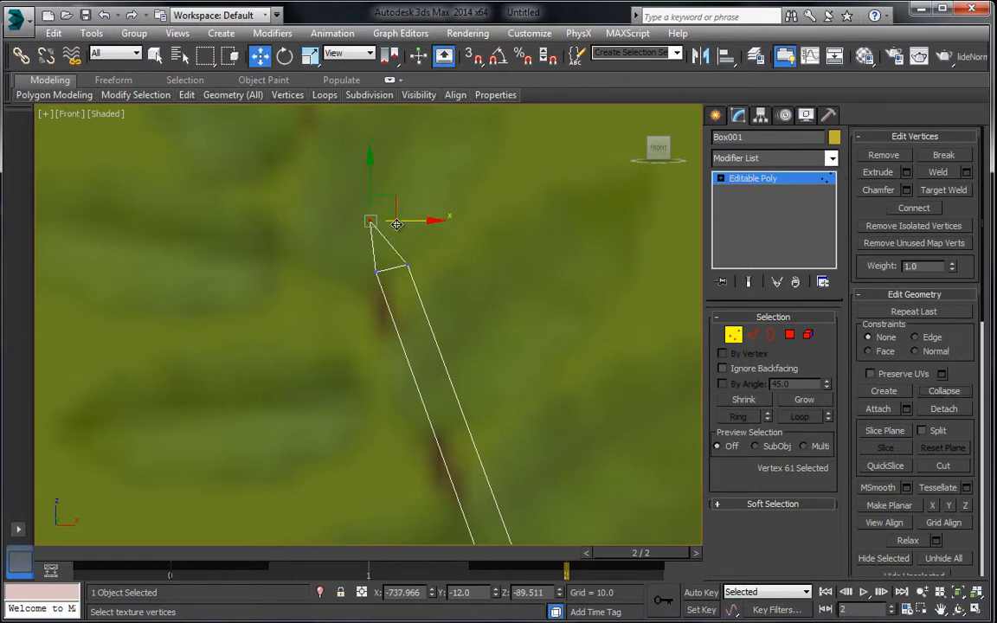
pyautogui.scroll(-2, 397, 223)
pyautogui.moveTo(397, 223); pyautogui.dragTo(397, 185, button='middle')
pyautogui.moveTo(273, 141); pyautogui.dragTo(443, 245)
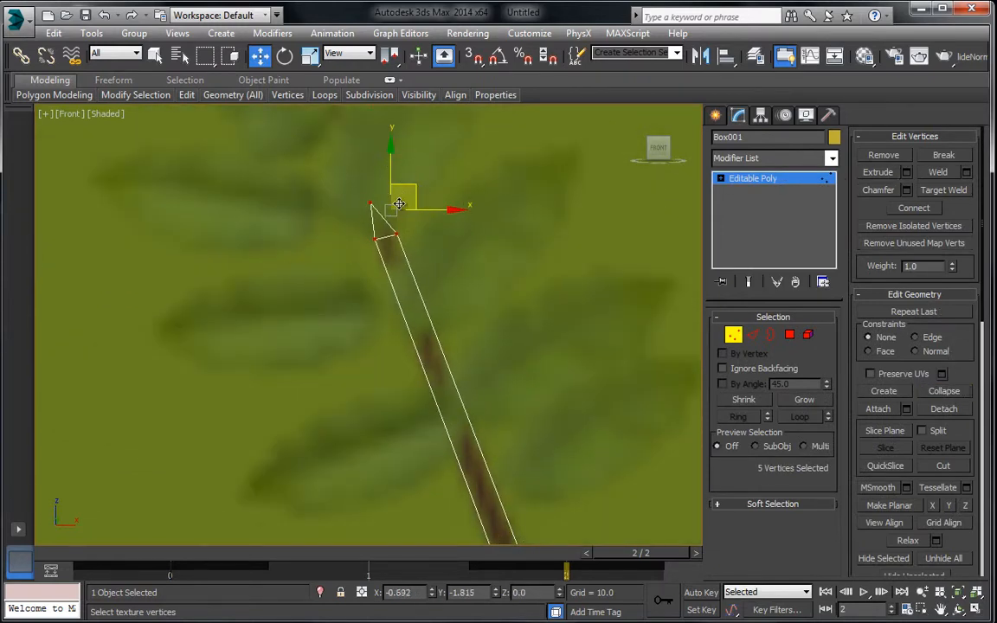
# Connect the long edges of the main stem's topmost section with a new loop.
pyautogui.moveTo(397, 205); pyautogui.dragTo(371, 251, button='middle')
pyautogui.scroll(-3, 538, 206)
pyautogui.moveTo(538, 205); pyautogui.dragTo(438, 360, button='middle')
pyautogui.scroll(-5, 438, 359)
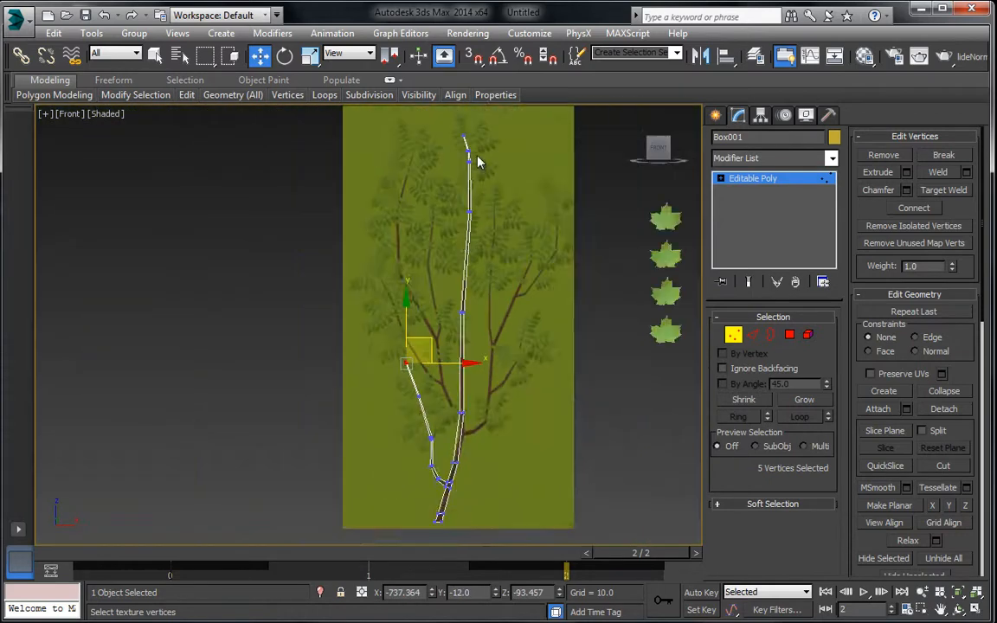
pyautogui.moveTo(476, 160); pyautogui.dragTo(437, 320, button='middle')
pyautogui.scroll(3, 405, 278)
pyautogui.moveTo(405, 278); pyautogui.dragTo(396, 261, button='middle')
pyautogui.scroll(5, 396, 261)
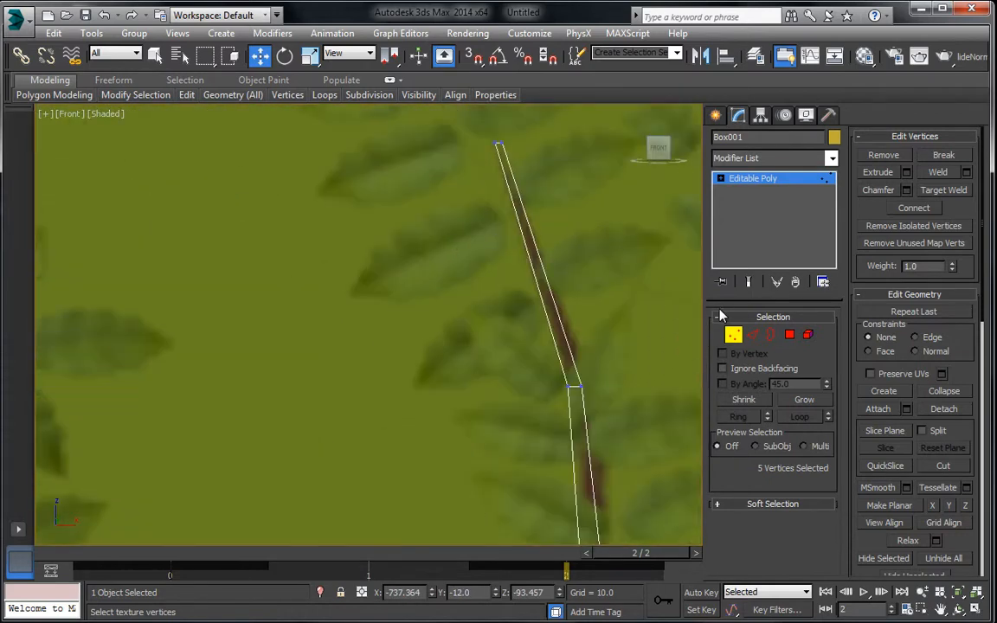
pyautogui.click(753, 335)
pyautogui.rightClick(500, 186)
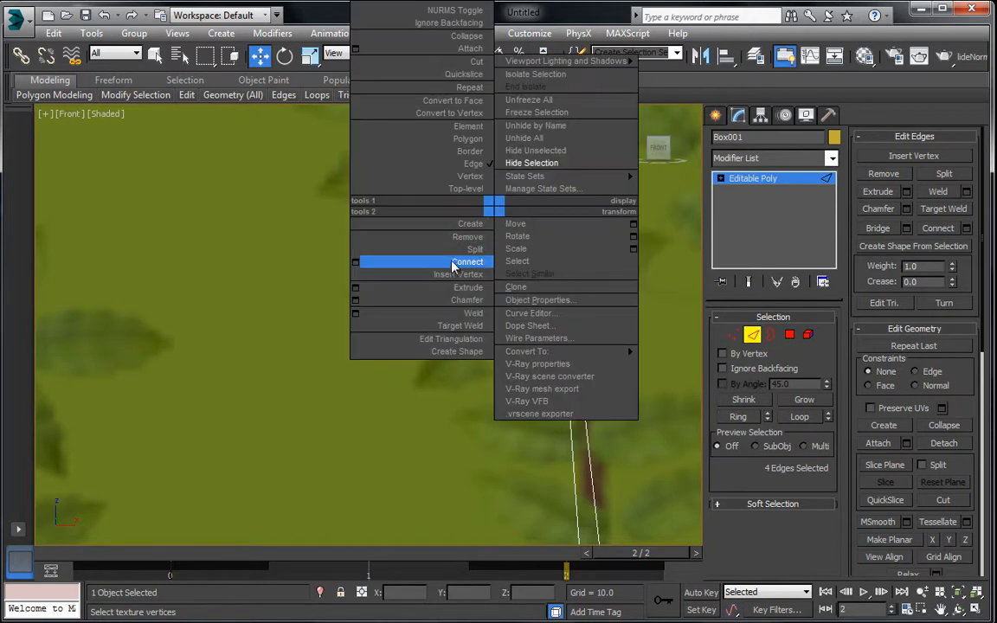
pyautogui.click(429, 240)
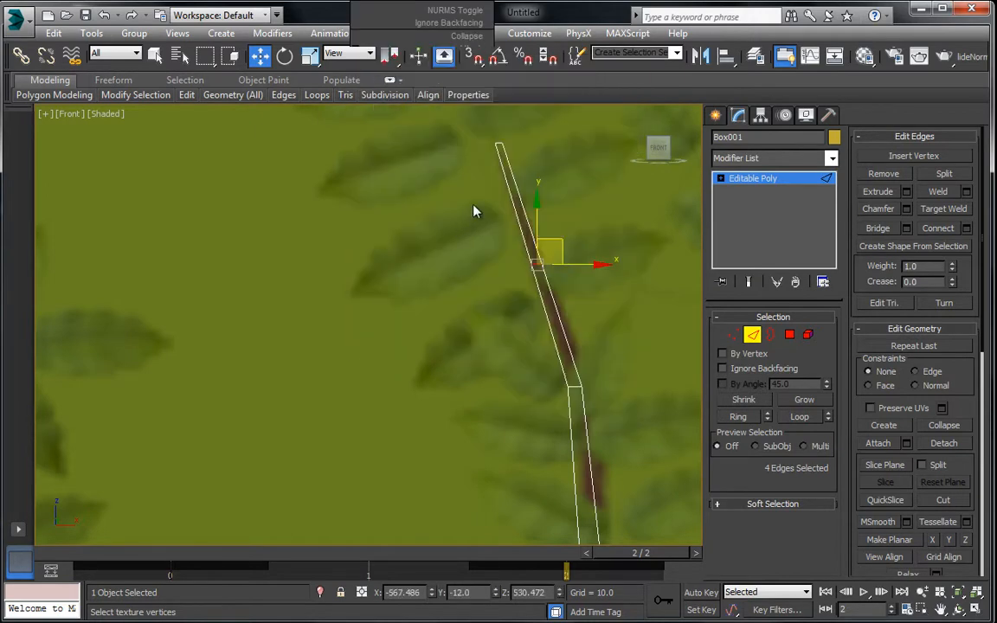
# Collapse the main stem's end vertices into a point, raise the new loop beneath it, and place the tip at about X -575.2, Z 552.
pyautogui.click(734, 335)
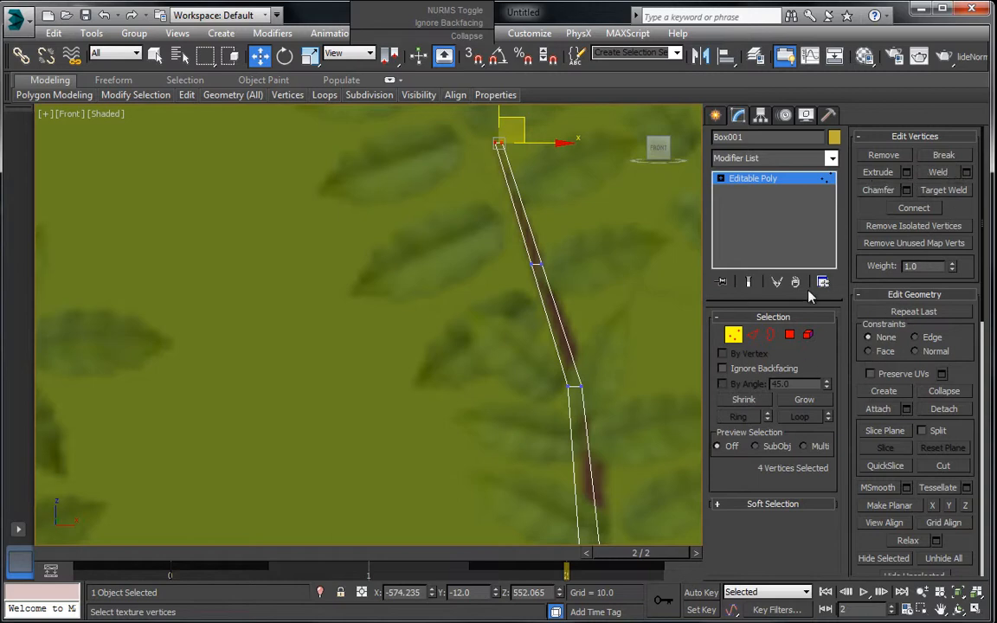
pyautogui.click(945, 390)
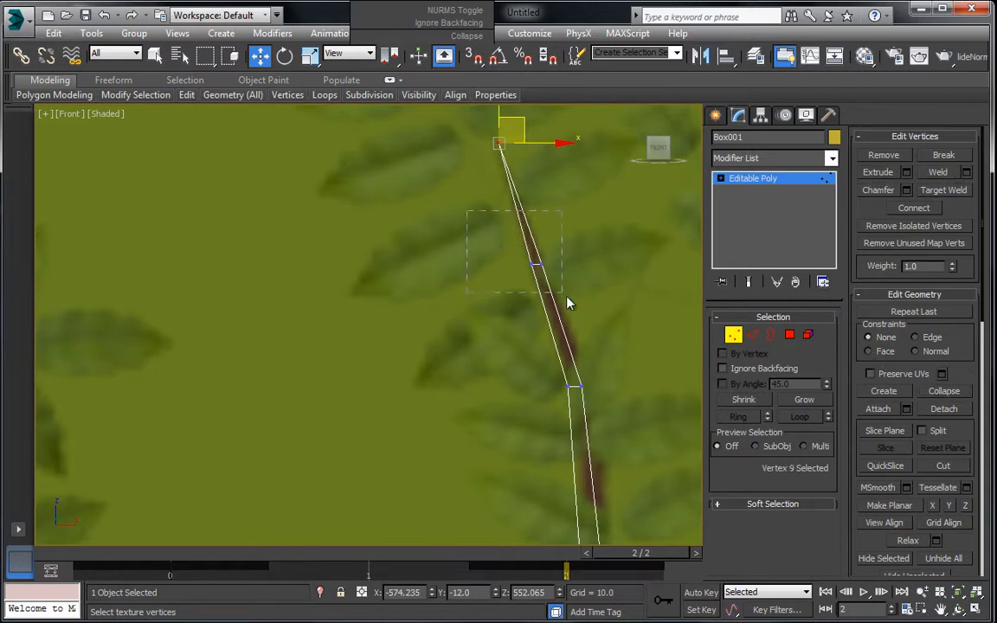
pyautogui.moveTo(566, 299); pyautogui.dragTo(561, 293)
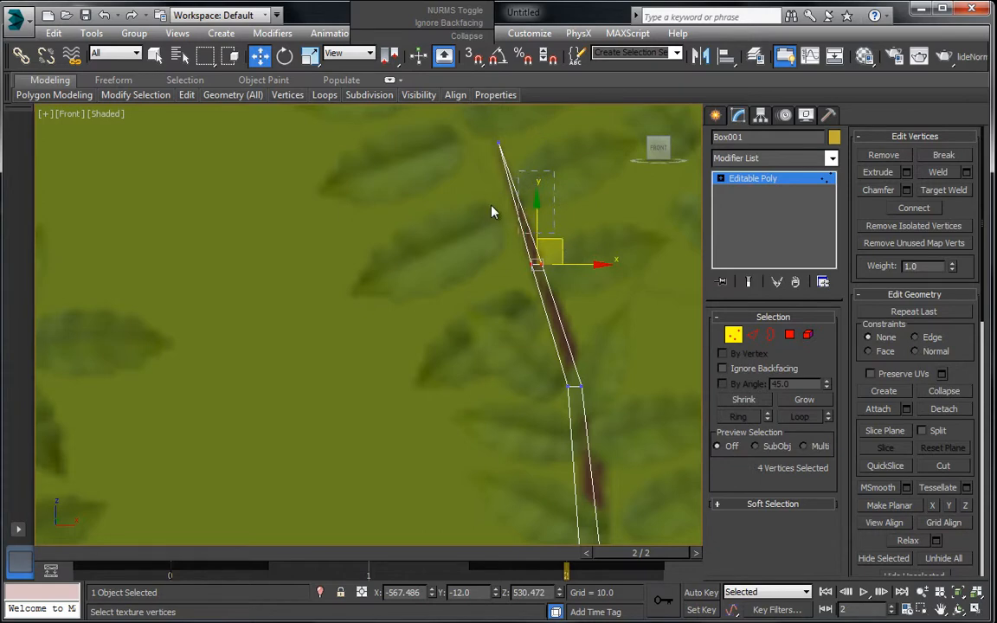
pyautogui.moveTo(554, 243); pyautogui.dragTo(467, 128)
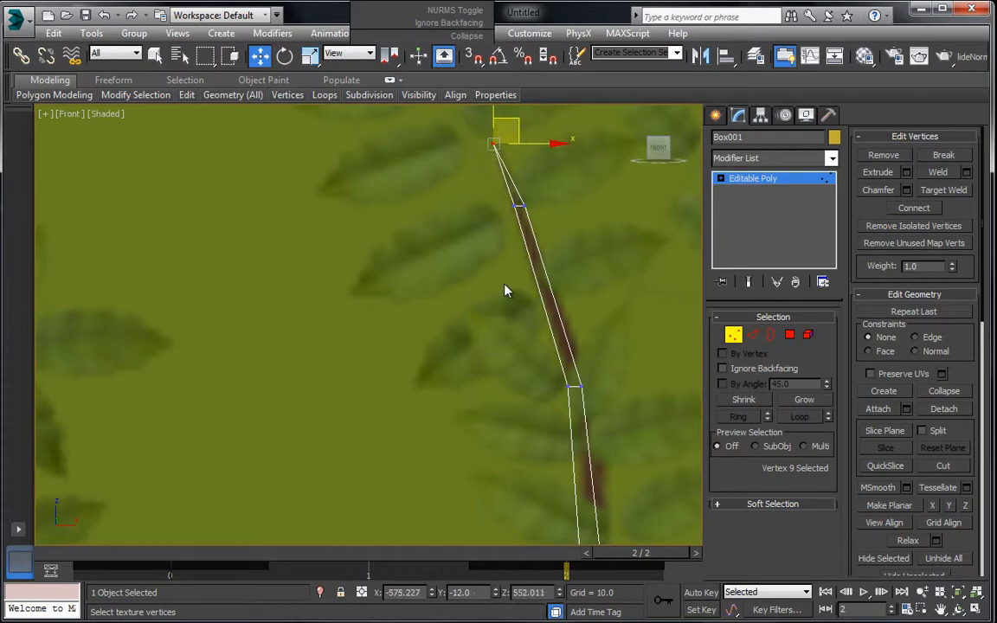
# Extrude the right-side polygon at the left branch's fork by 8.73 and fit its end to the first bend of the reference's right twig.
pyautogui.scroll(-10, 506, 289)
pyautogui.moveTo(386, 391); pyautogui.dragTo(441, 231, button='middle')
pyautogui.scroll(8, 485, 251)
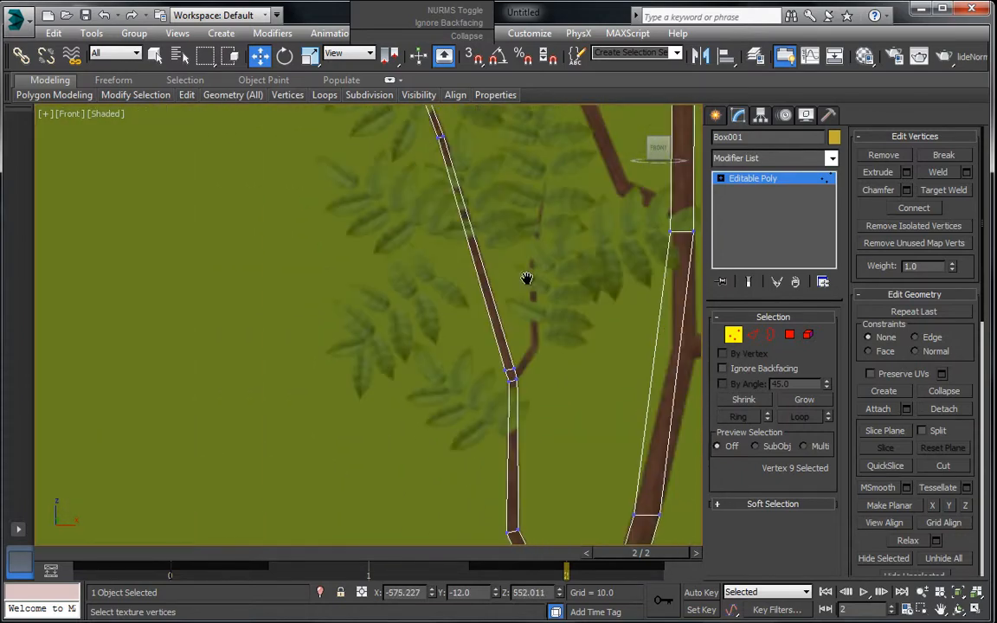
pyautogui.click(790, 334)
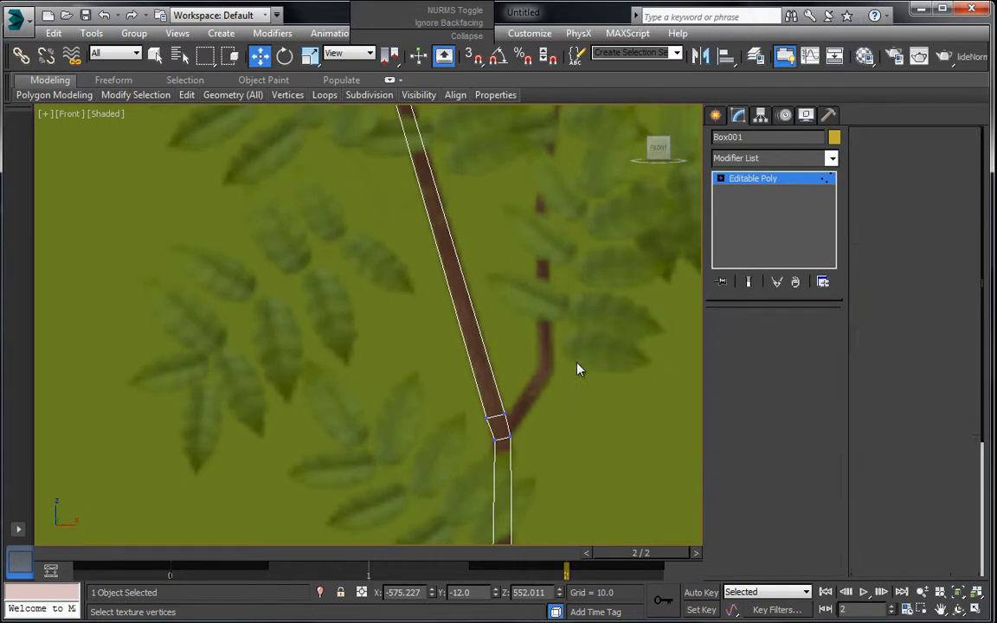
pyautogui.click(505, 426)
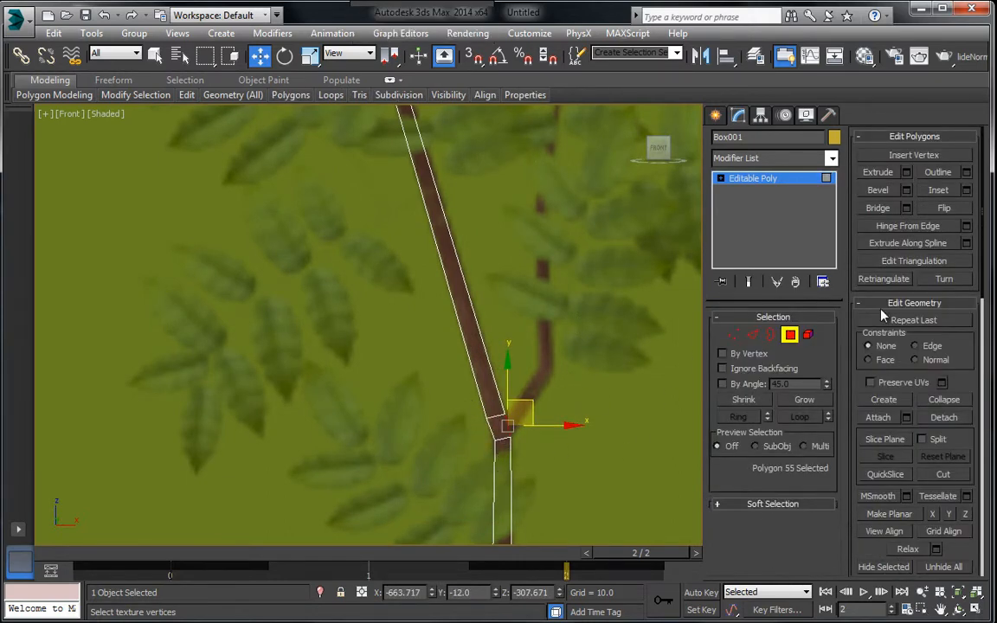
pyautogui.click(907, 172)
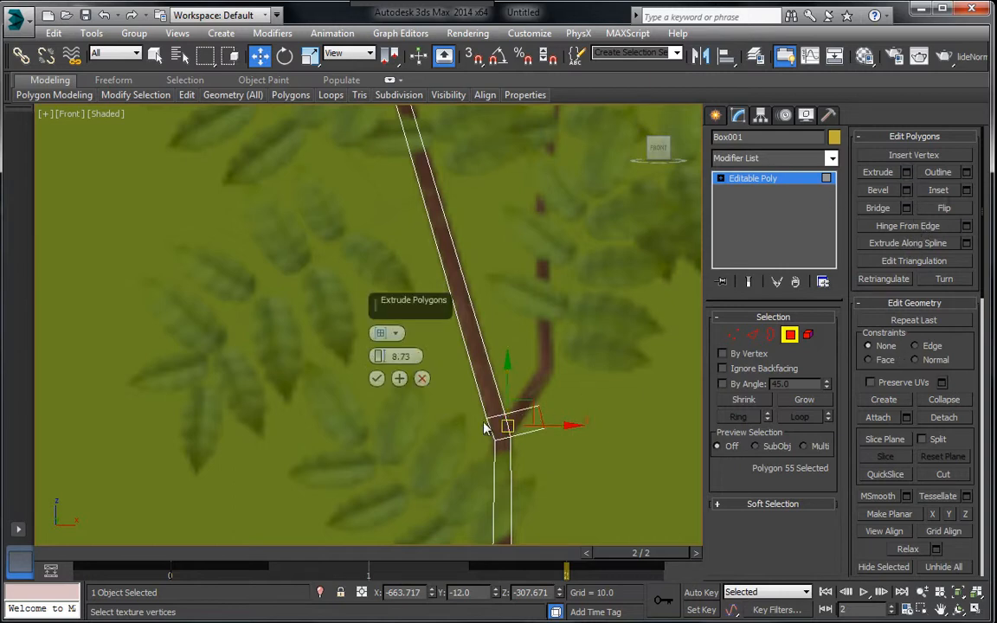
pyautogui.click(341, 336)
pyautogui.moveTo(563, 399); pyautogui.dragTo(597, 258)
pyautogui.press('e')
pyautogui.click(310, 55)
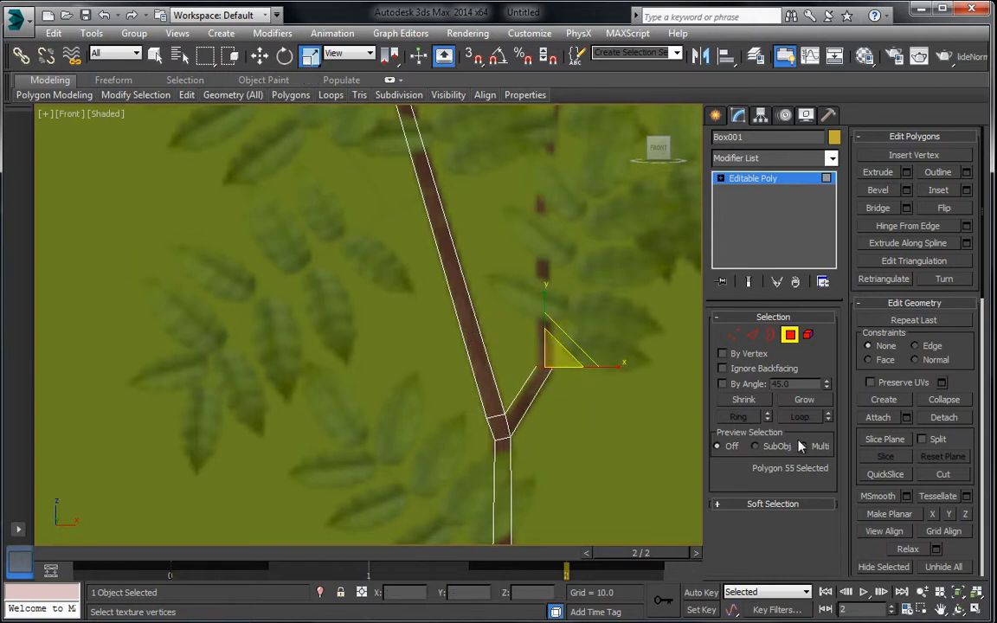
# Extrude the right twig's end by 8.73, level it, move it up to about X -654.4, Z -240.3 and scale it down.
pyautogui.click(907, 174)
pyautogui.click(374, 378)
pyautogui.moveTo(587, 267); pyautogui.dragTo(537, 342, button='middle')
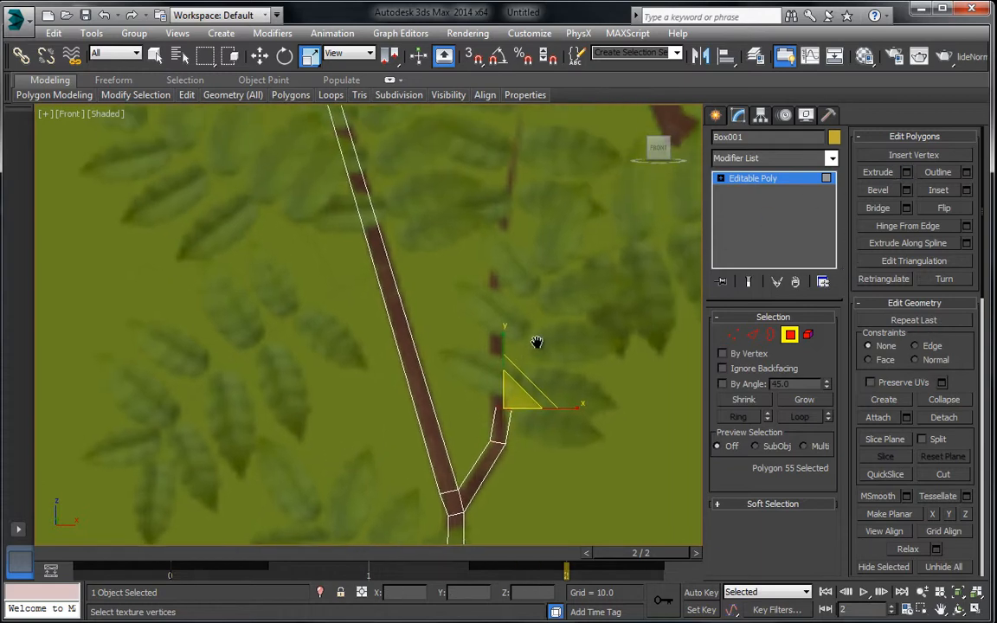
pyautogui.click(284, 55)
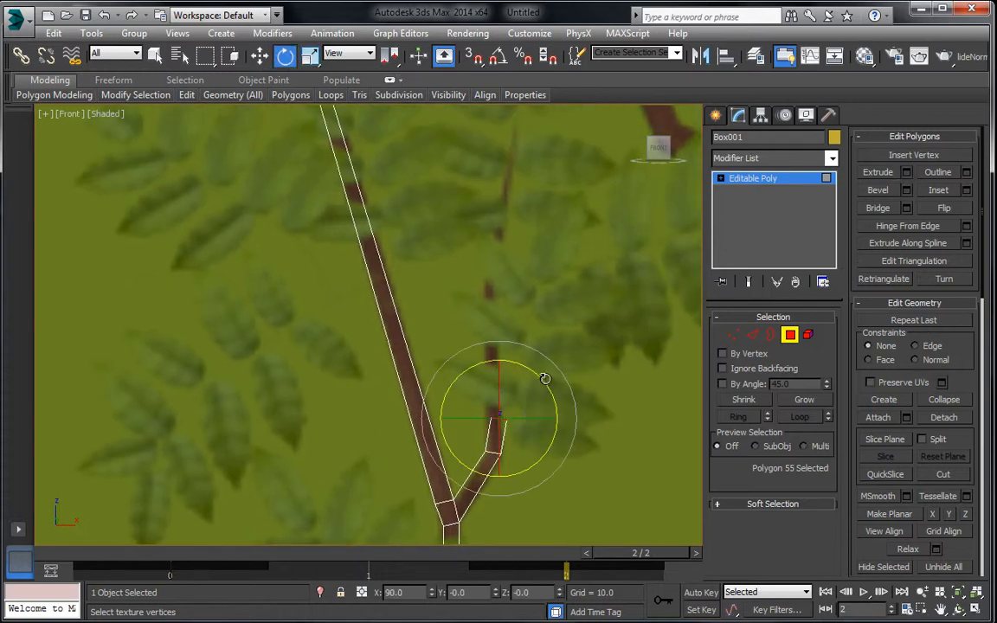
pyautogui.press('w')
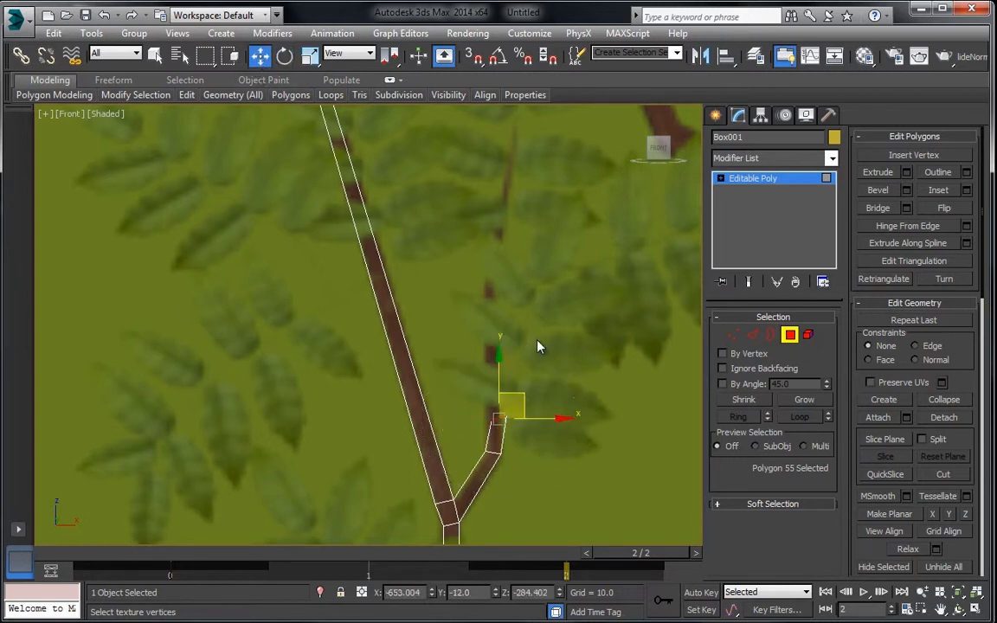
pyautogui.moveTo(523, 407); pyautogui.dragTo(522, 231)
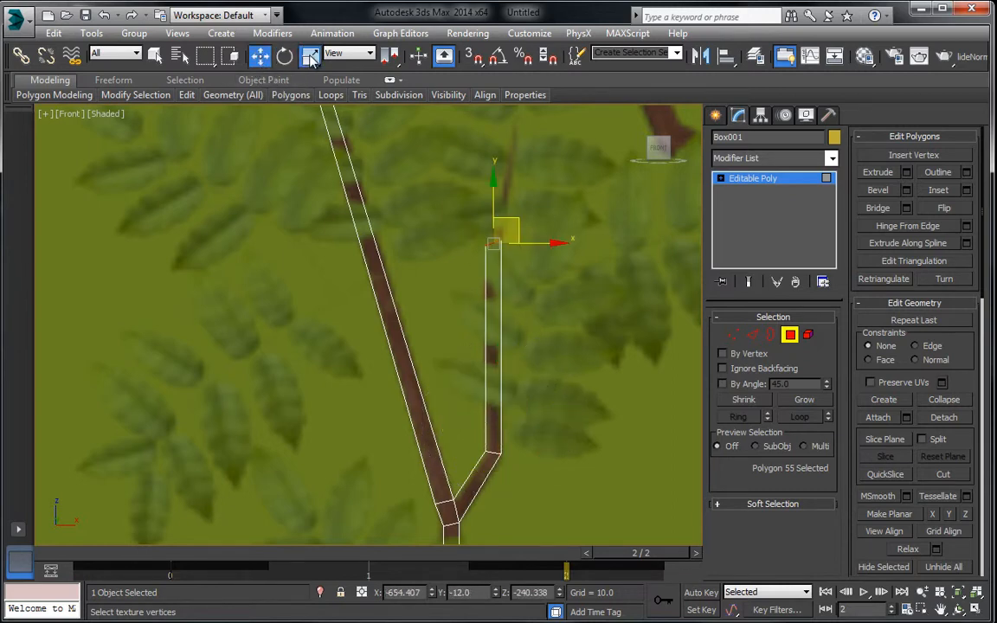
pyautogui.press('r')
pyautogui.moveTo(565, 200); pyautogui.dragTo(594, 317, button='middle')
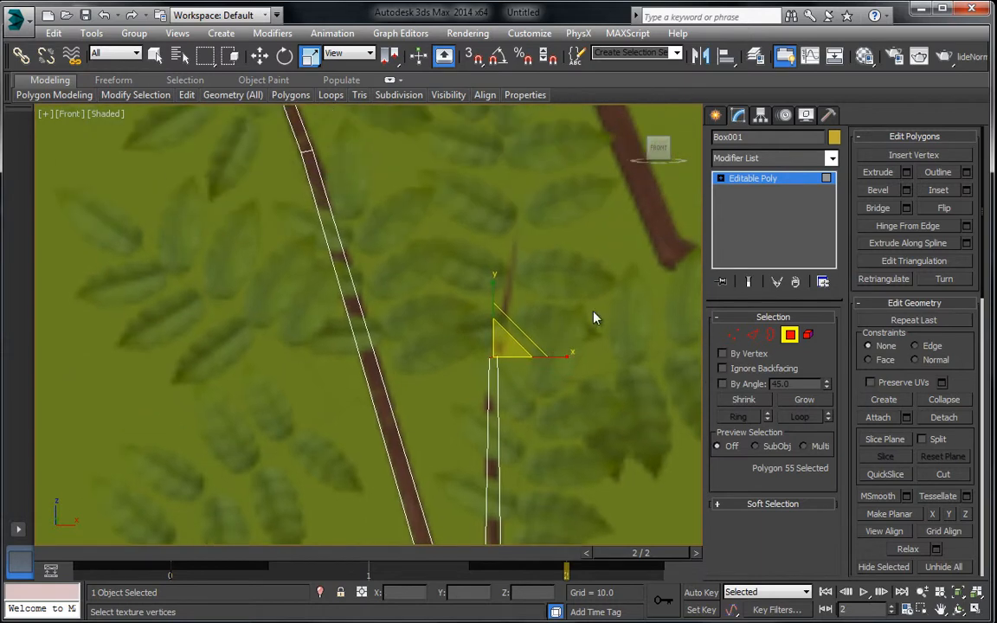
# Extrude the right twig's narrowed end by 8.73 again, move it up along the reference twig and scale it thinner.
pyautogui.click(906, 173)
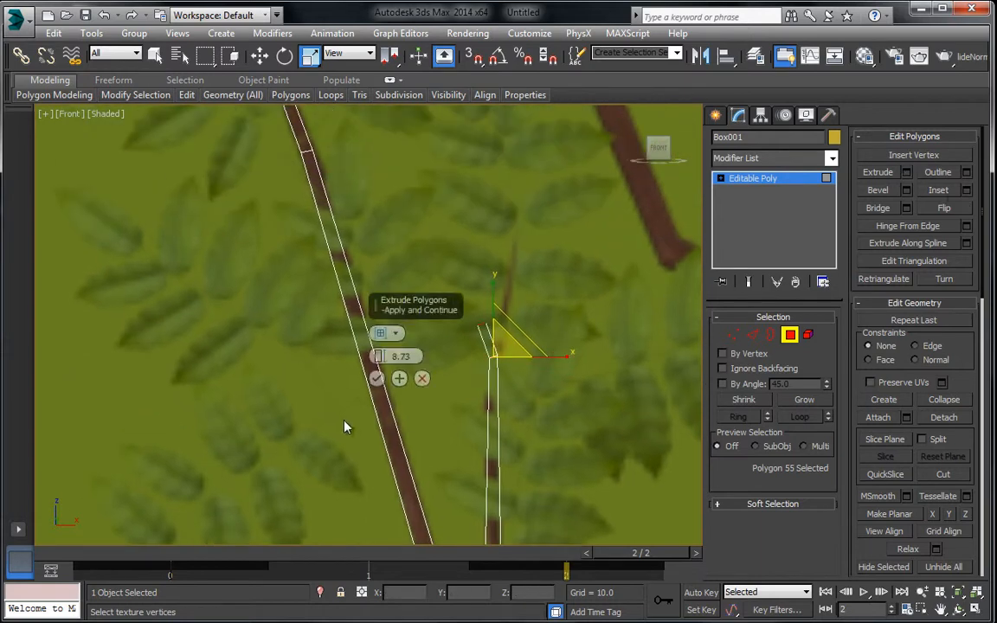
pyautogui.click(373, 378)
pyautogui.click(259, 55)
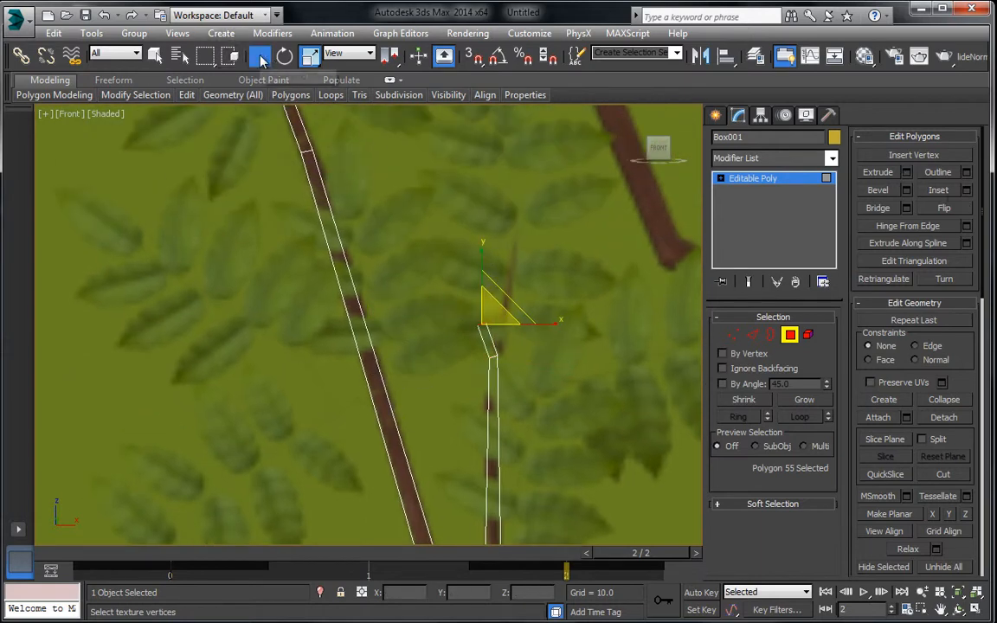
pyautogui.moveTo(499, 300); pyautogui.dragTo(530, 245)
pyautogui.click(310, 55)
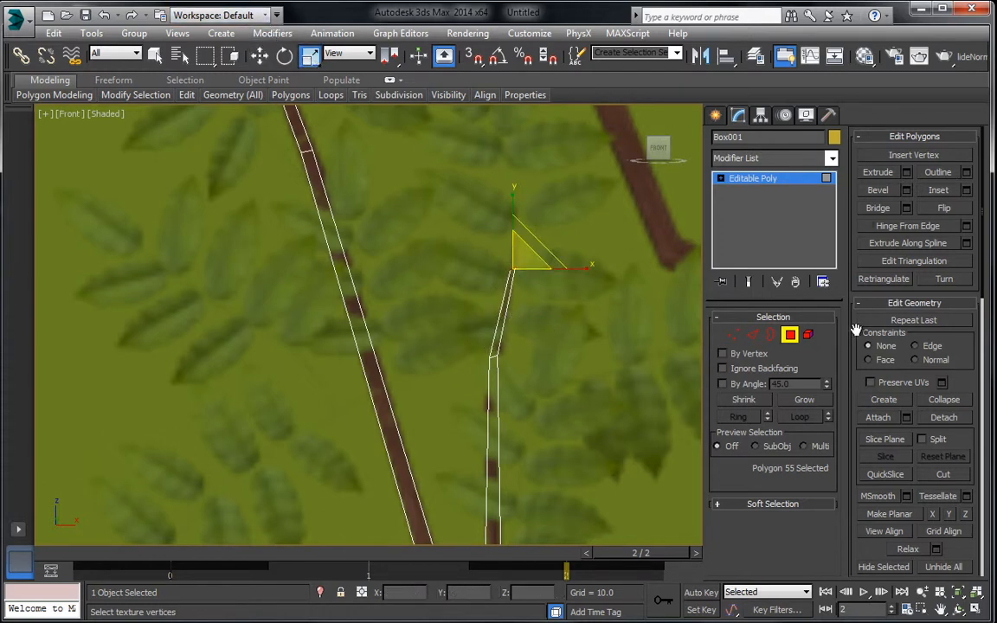
# Extrude a last 8.73 segment on the right twig, collapse its end to a point and move it to about X -647.5, Z -210.
pyautogui.click(907, 172)
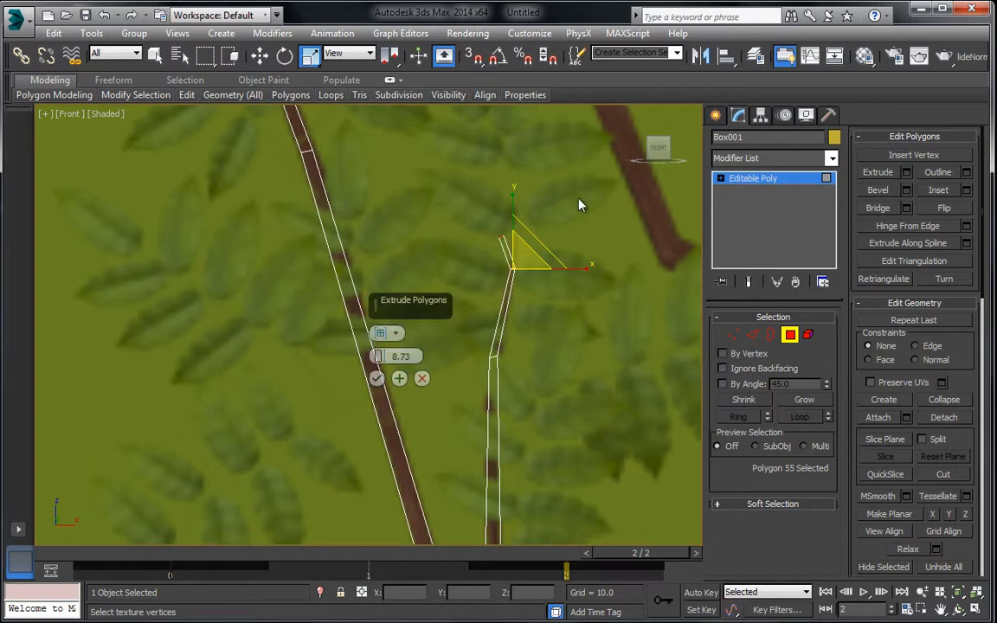
pyautogui.click(375, 378)
pyautogui.scroll(2, 575, 227)
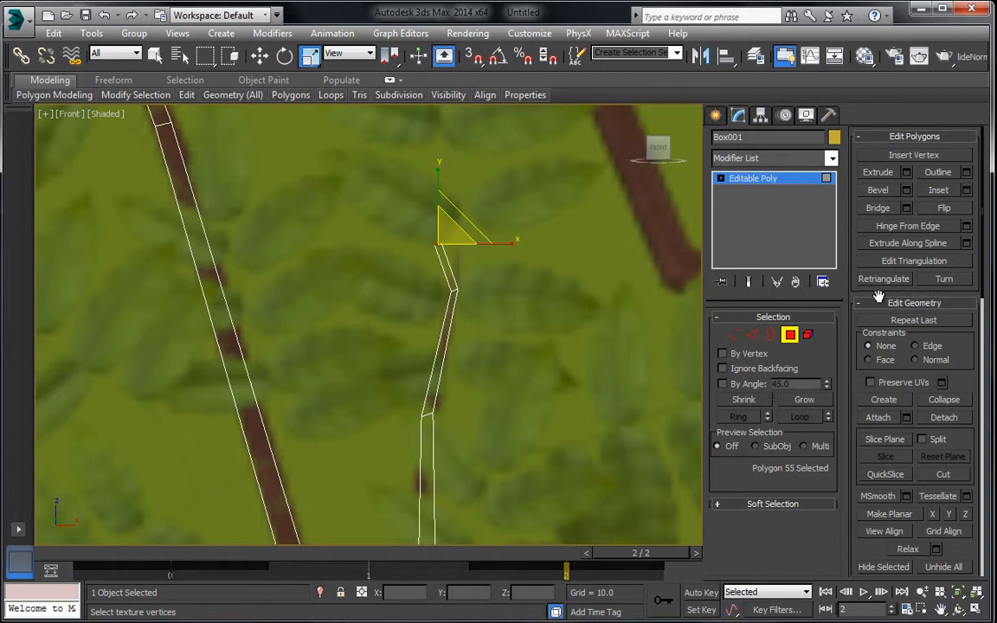
pyautogui.click(947, 399)
pyautogui.click(733, 334)
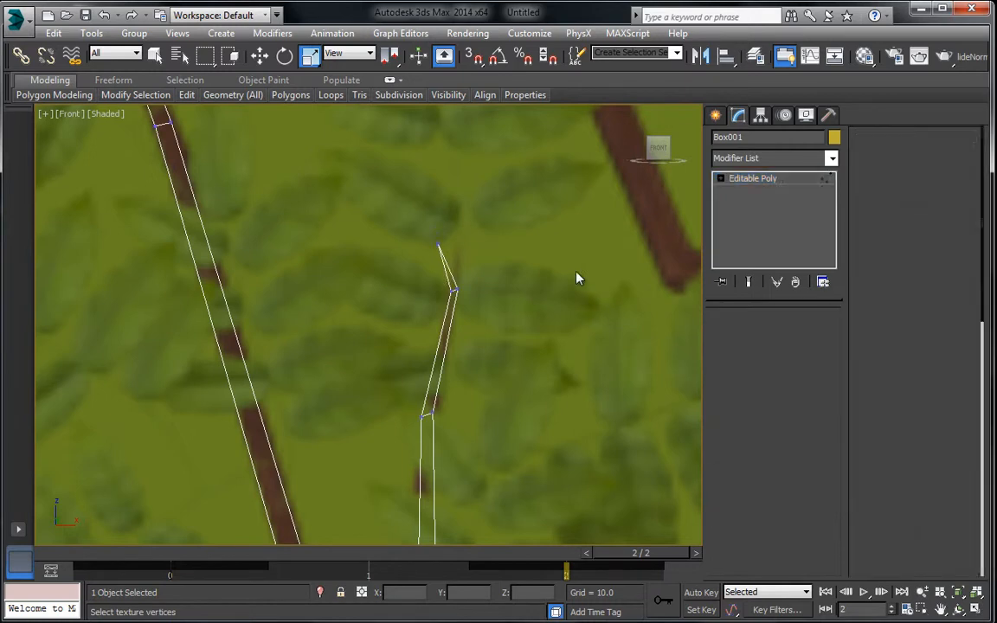
pyautogui.moveTo(402, 216); pyautogui.dragTo(527, 292)
pyautogui.click(261, 58)
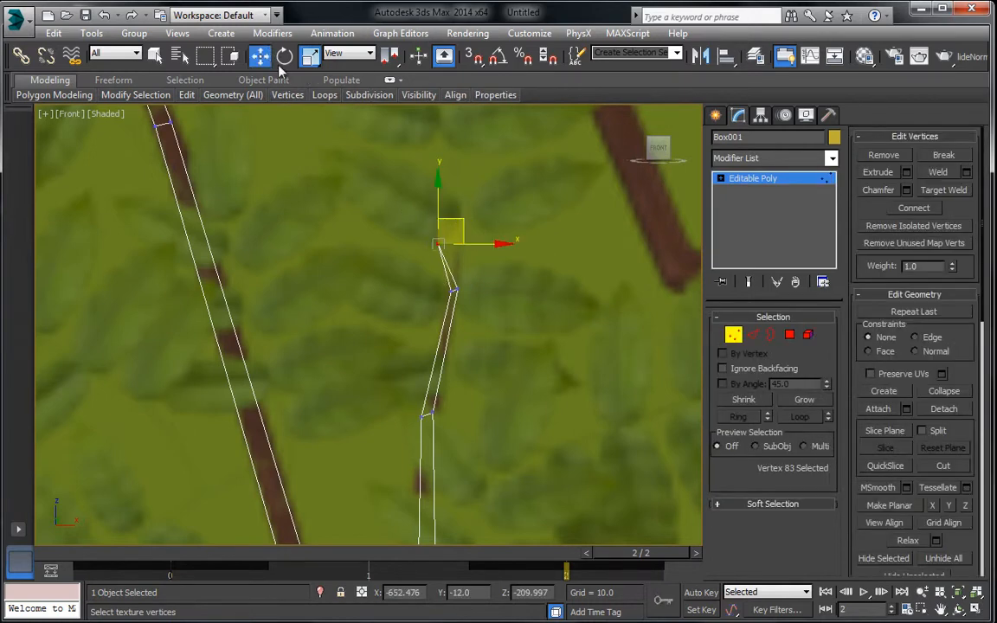
pyautogui.moveTo(455, 224); pyautogui.dragTo(481, 222)
pyautogui.moveTo(440, 353); pyautogui.dragTo(447, 216, button='middle')
pyautogui.scroll(1, 448, 216)
pyautogui.scroll(-3, 450, 212)
pyautogui.moveTo(475, 322); pyautogui.dragTo(468, 264, button='middle')
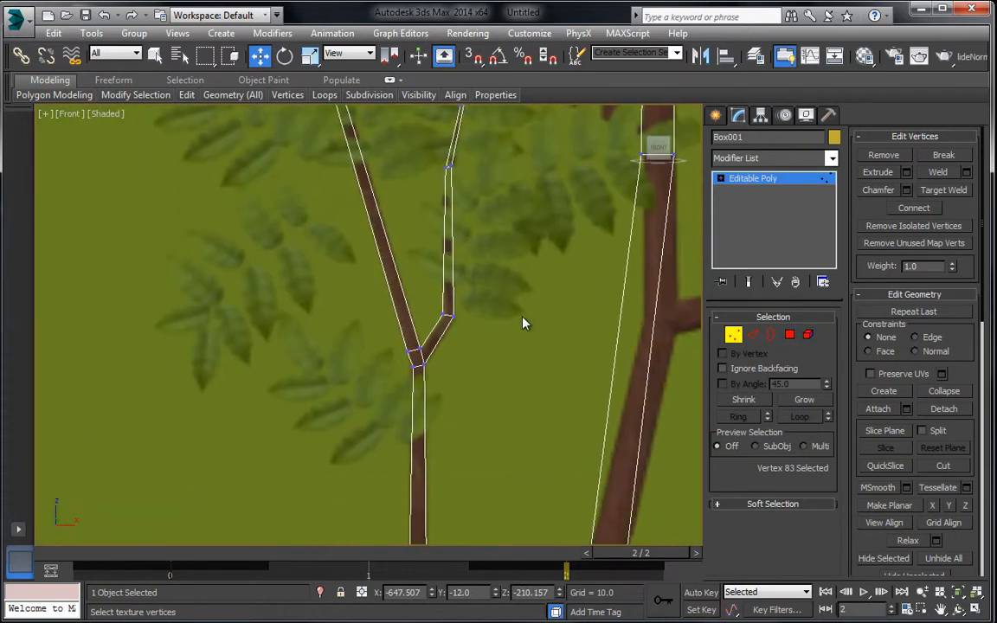
pyautogui.moveTo(526, 322); pyautogui.dragTo(384, 316, button='middle')
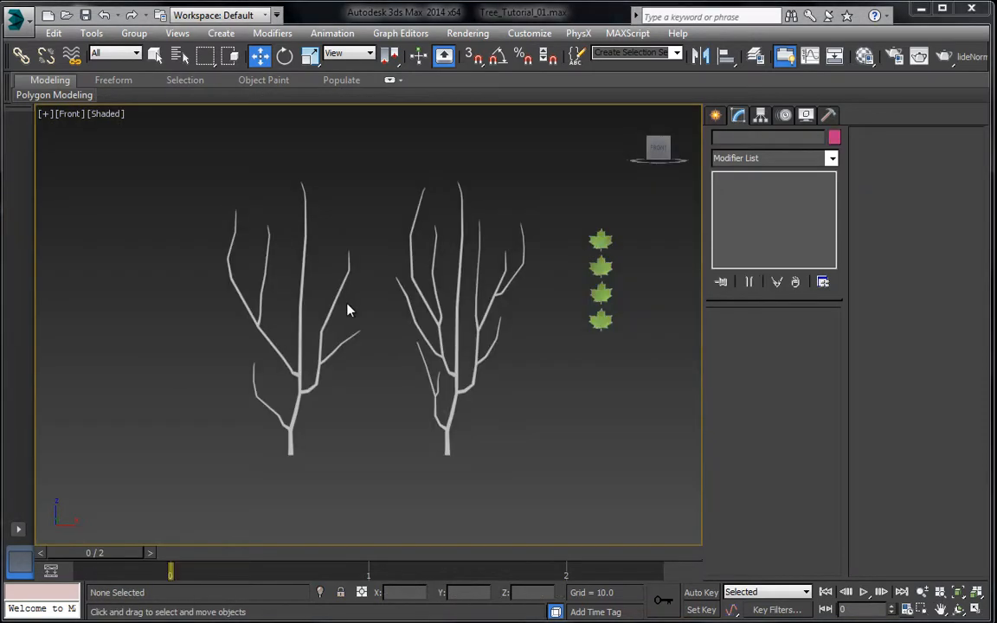
# Select the upper vertices of the left stem's outermost left branch and shift them inward along X, towards its neighbouring twig.
pyautogui.scroll(2, 350, 346)
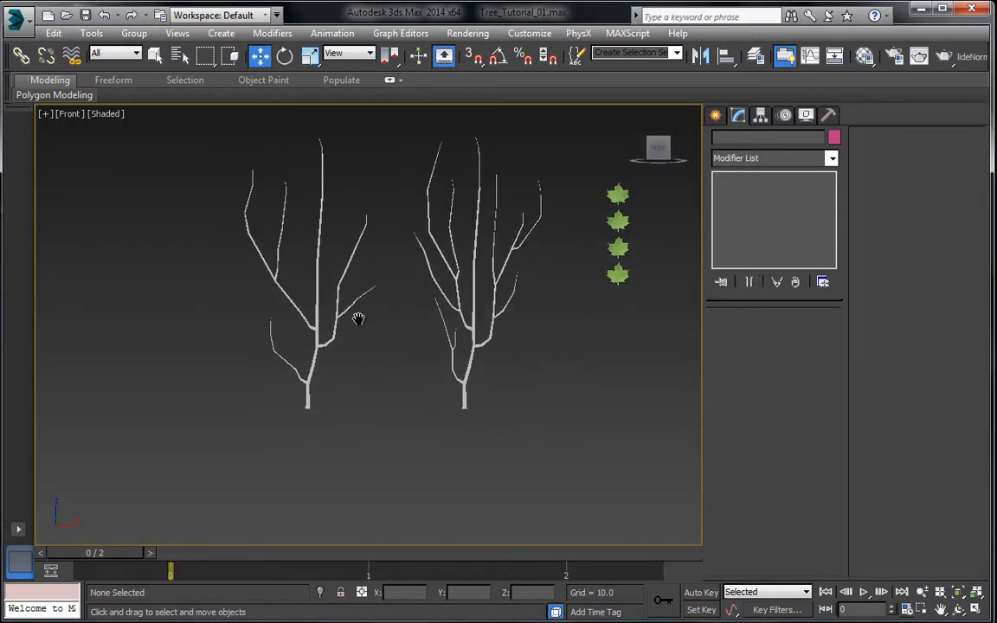
pyautogui.scroll(3, 439, 284)
pyautogui.scroll(3, 439, 284)
pyautogui.scroll(-4, 424, 281)
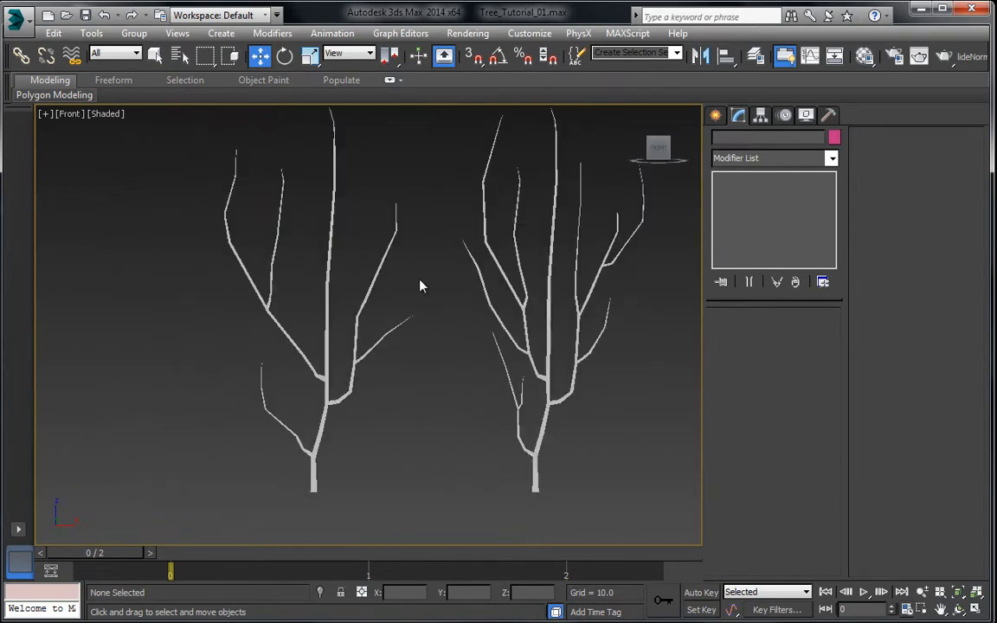
pyautogui.scroll(1, 264, 205)
pyautogui.moveTo(330, 270); pyautogui.dragTo(330, 269)
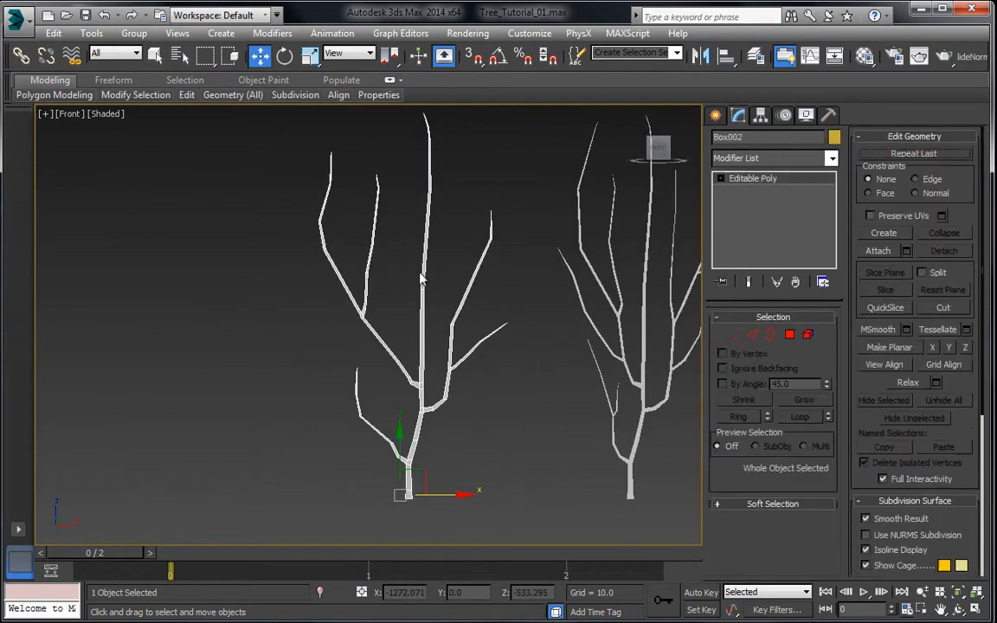
pyautogui.scroll(-2, 456, 258)
pyautogui.moveTo(339, 251); pyautogui.dragTo(564, 269, button='middle')
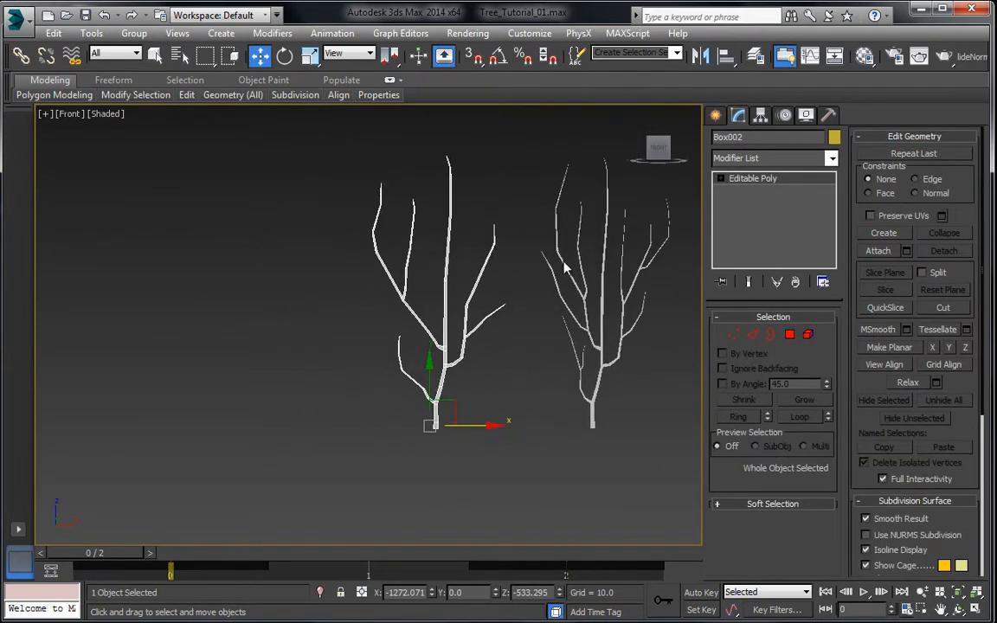
pyautogui.click(733, 334)
pyautogui.scroll(-2, 346, 246)
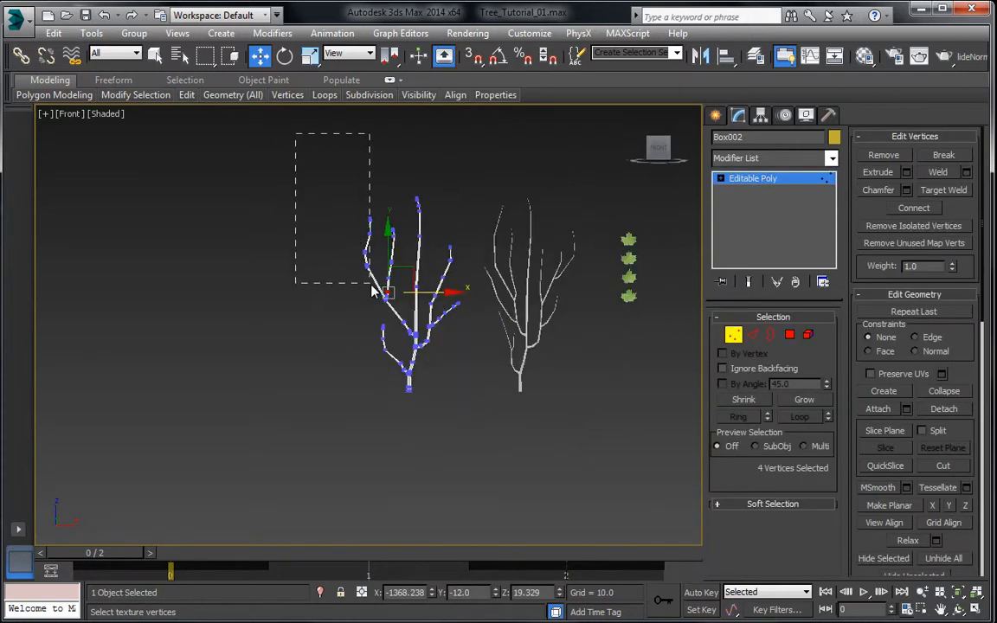
pyautogui.moveTo(372, 291); pyautogui.dragTo(374, 286)
pyautogui.scroll(5, 380, 268)
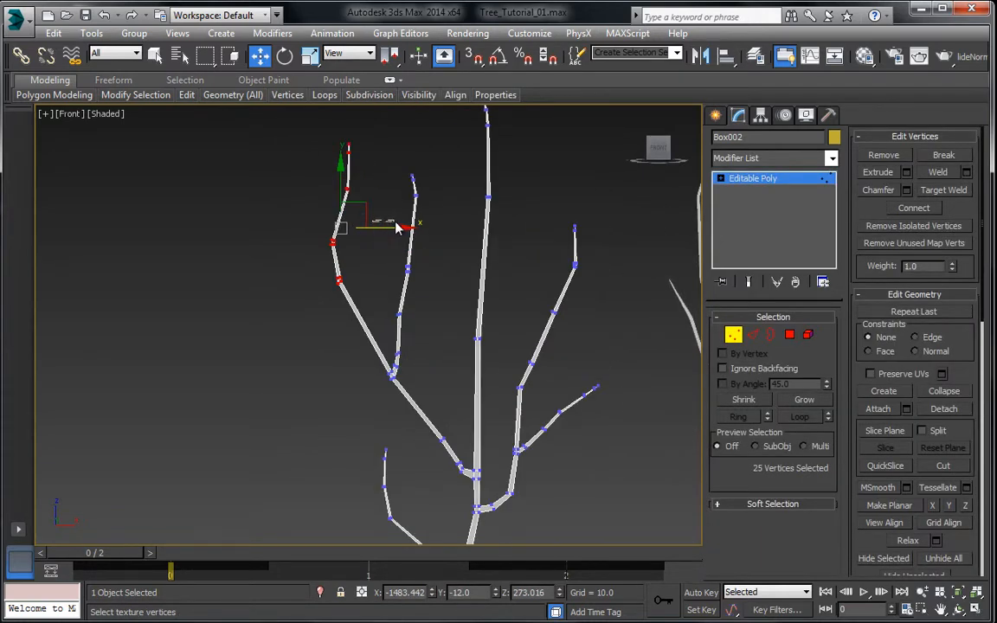
pyautogui.moveTo(372, 231); pyautogui.dragTo(393, 231)
pyautogui.click(753, 178)
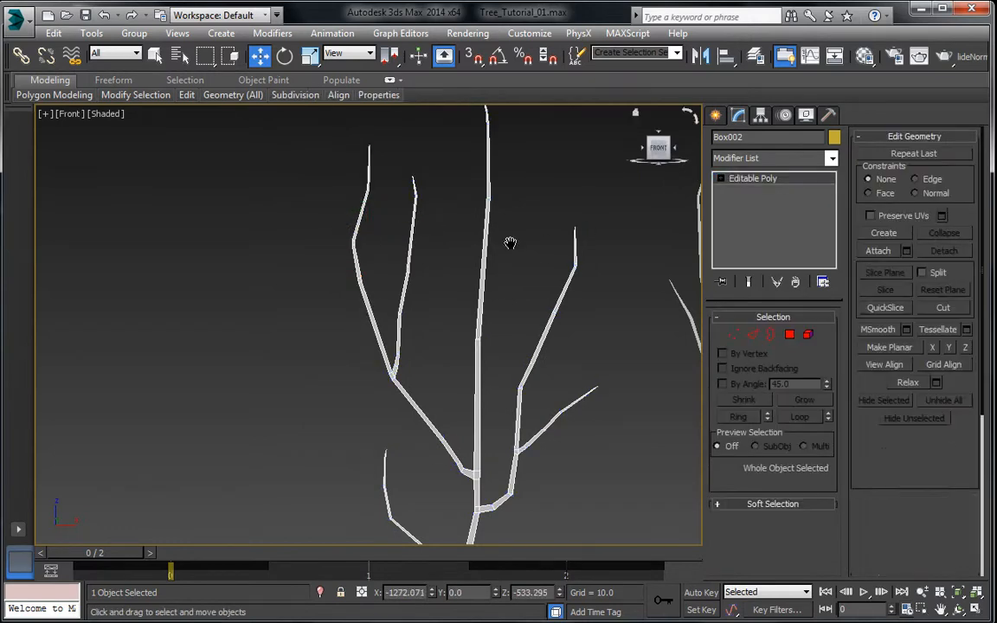
pyautogui.scroll(-4, 510, 245)
pyautogui.moveTo(356, 257); pyautogui.dragTo(329, 292, button='middle')
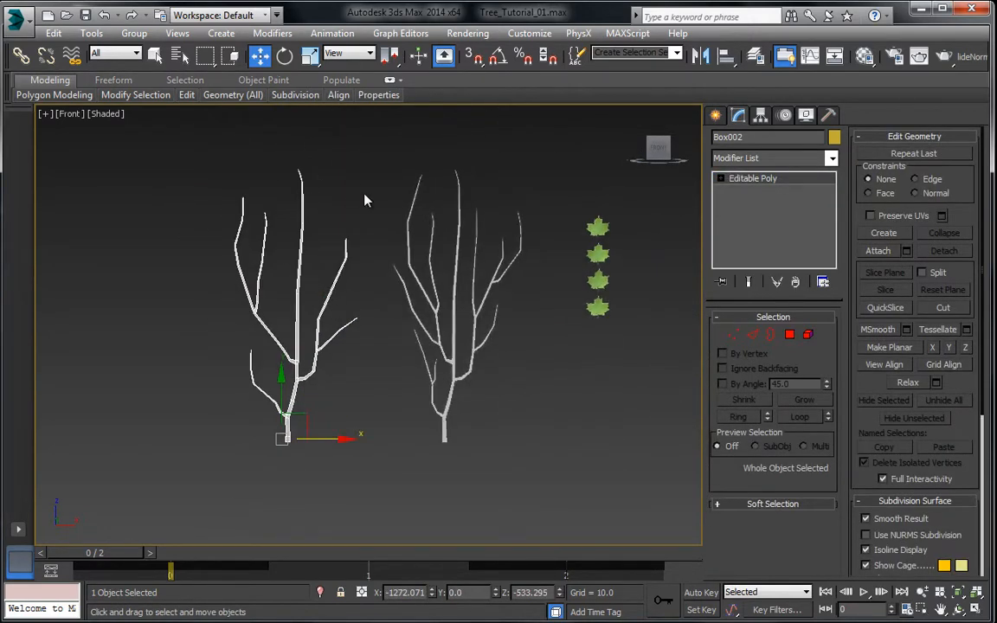
pyautogui.click(340, 193)
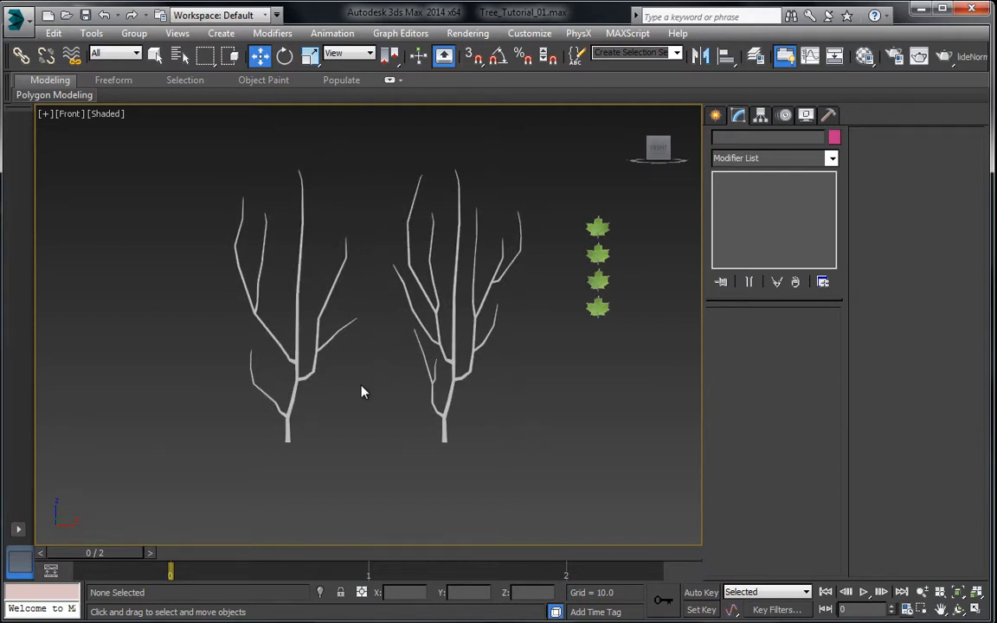
# Apply a TurboSmooth modifier to the right stem.
pyautogui.moveTo(363, 393); pyautogui.dragTo(378, 352, button='middle')
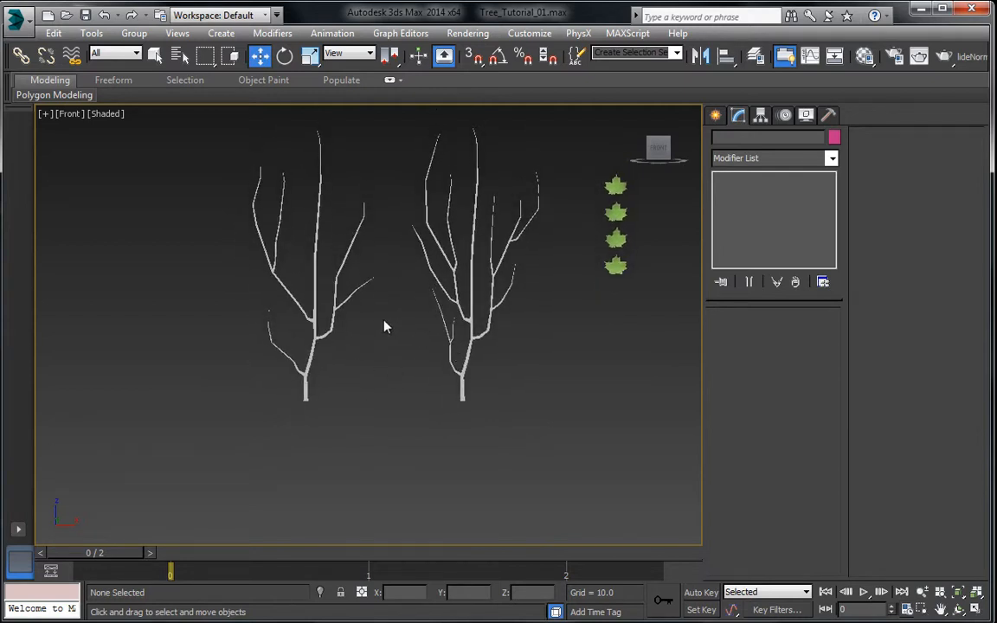
pyautogui.moveTo(393, 245); pyautogui.dragTo(377, 290, button='middle')
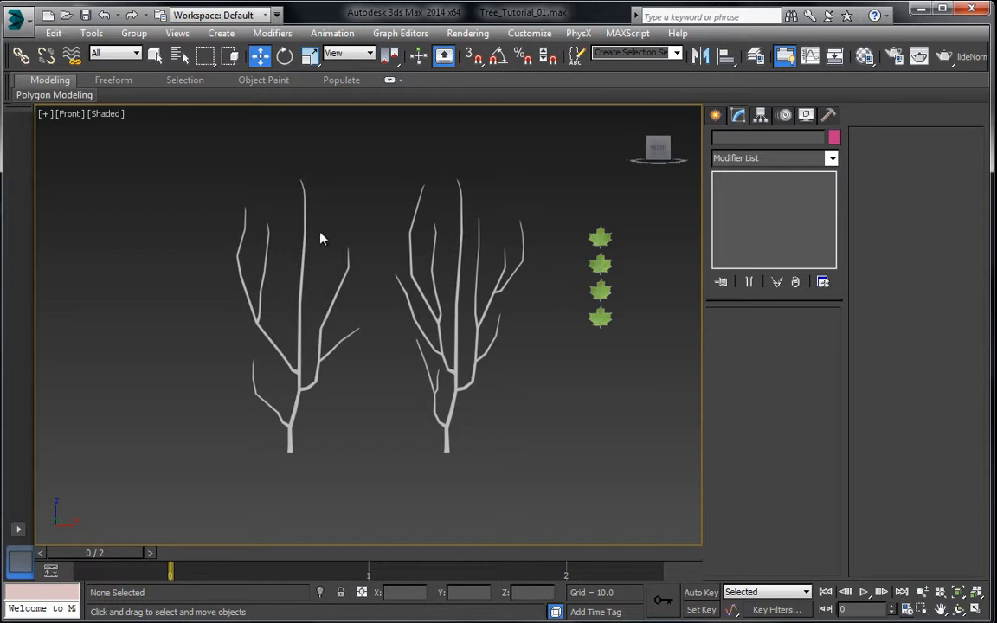
pyautogui.moveTo(329, 377); pyautogui.dragTo(294, 365, button='middle')
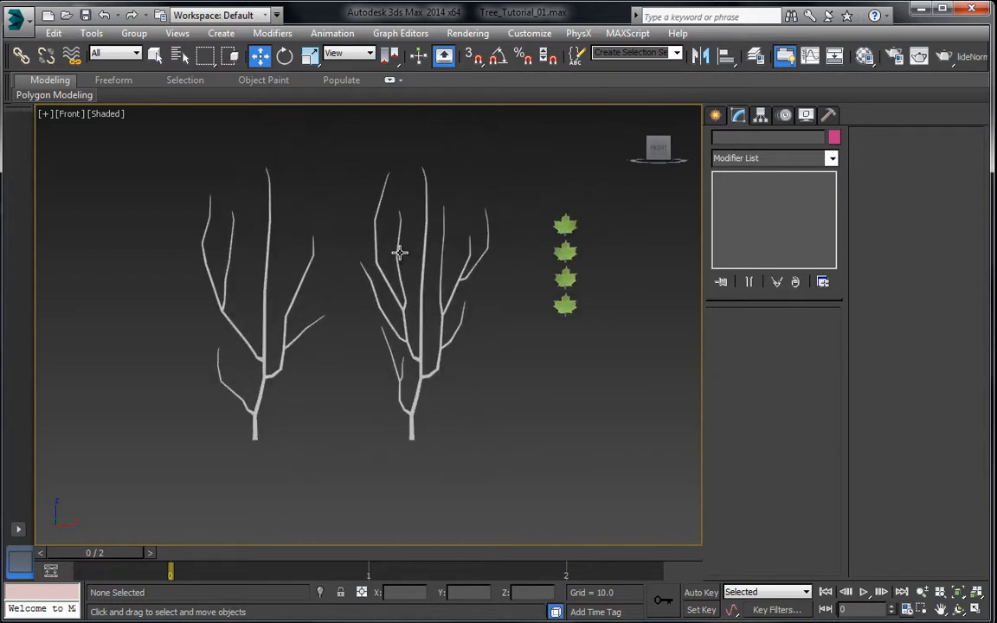
pyautogui.scroll(6, 379, 292)
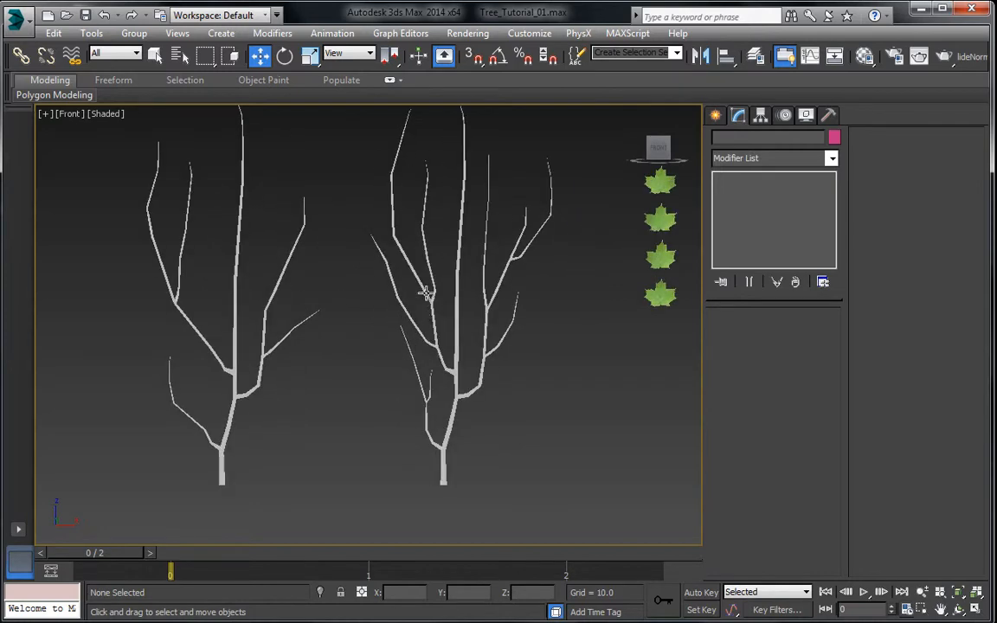
pyautogui.click(473, 302)
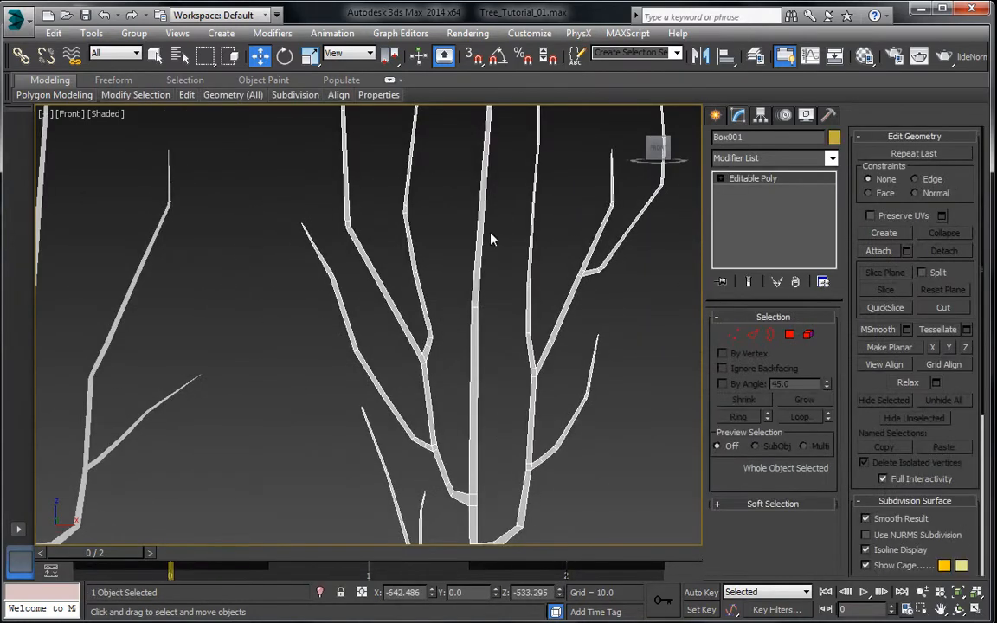
pyautogui.moveTo(481, 311); pyautogui.dragTo(485, 273, button='middle')
pyautogui.scroll(-5, 685, 158)
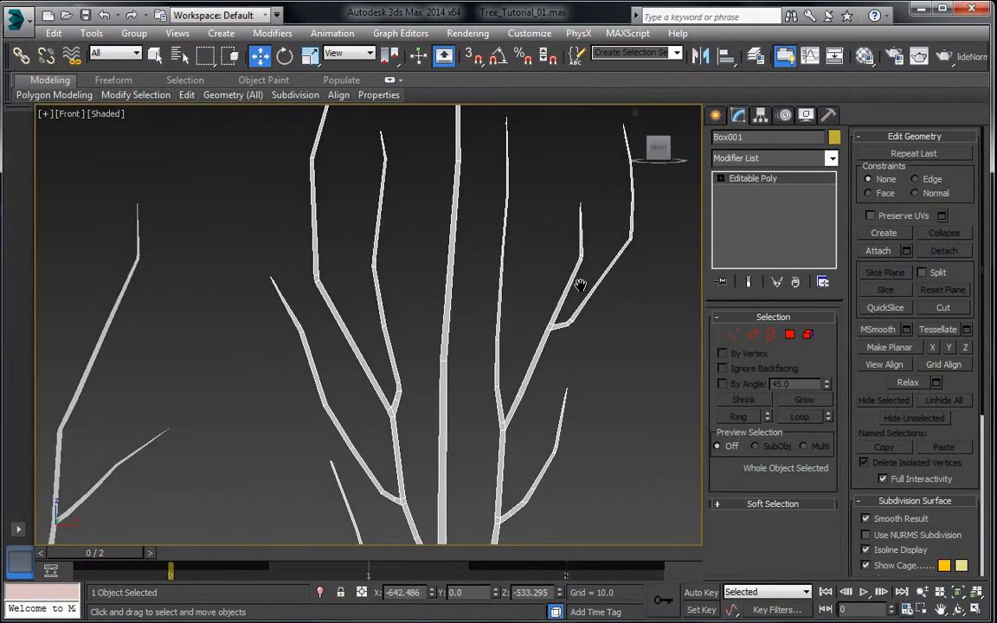
pyautogui.click(783, 158)
pyautogui.press('t')
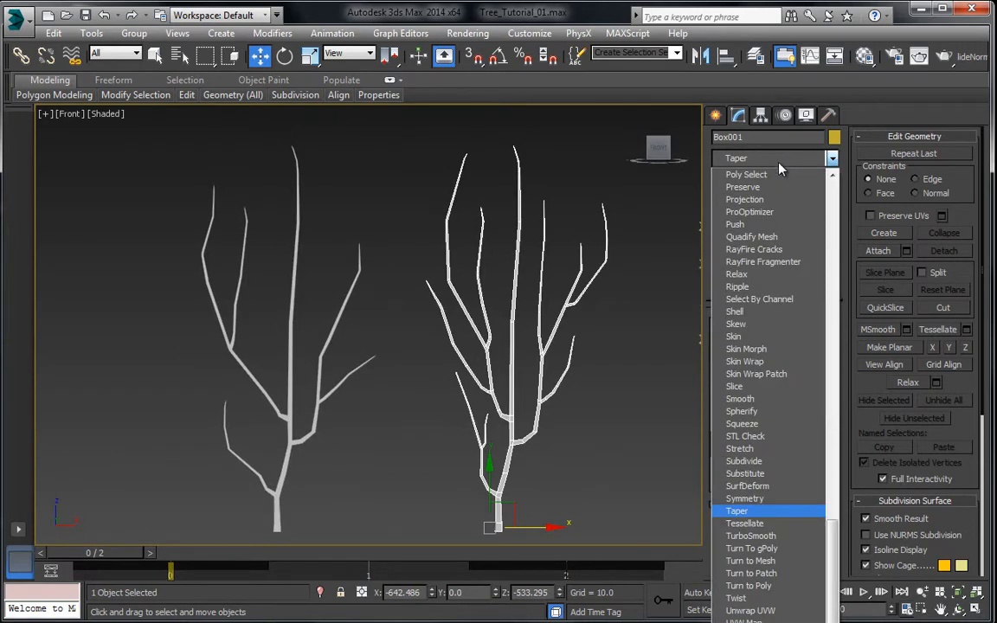
pyautogui.click(755, 536)
pyautogui.click(563, 183)
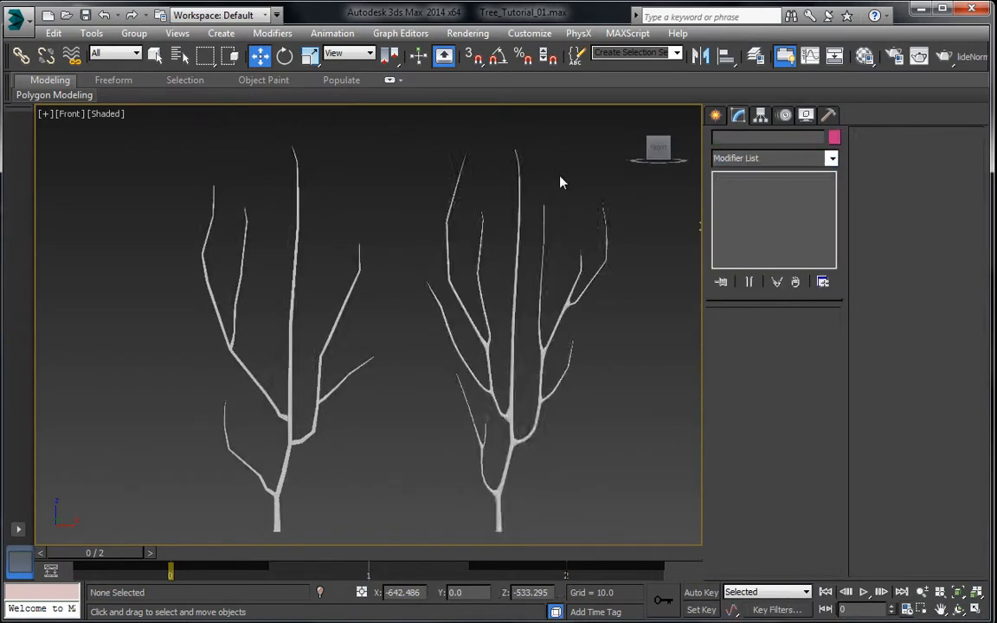
# Examine the right stem's smoothed branch forks up close.
pyautogui.scroll(5, 545, 367)
pyautogui.scroll(5, 529, 289)
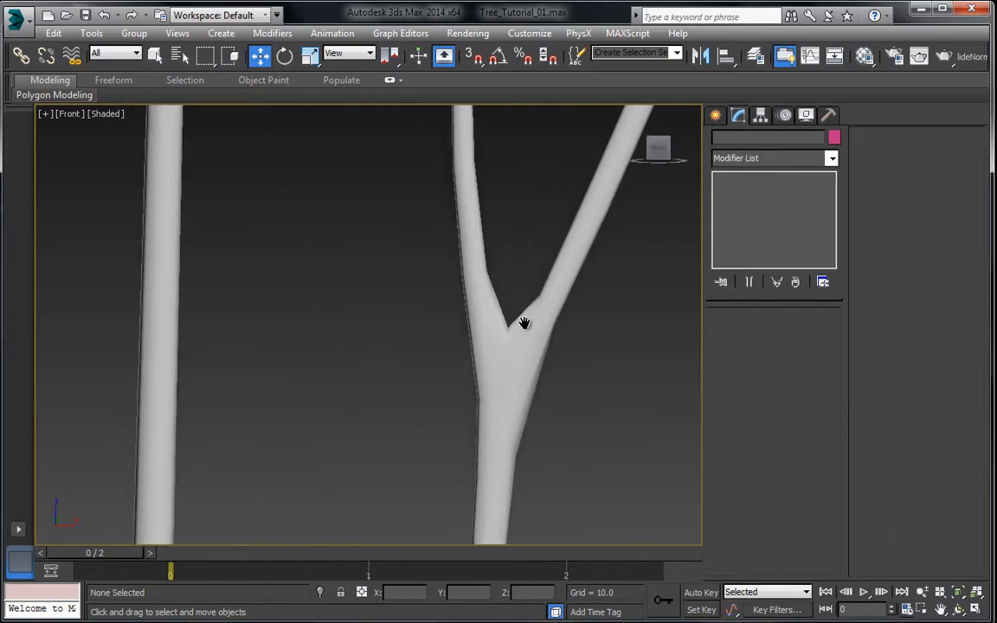
pyautogui.scroll(-4, 522, 311)
pyautogui.scroll(5, 510, 300)
pyautogui.scroll(-4, 528, 328)
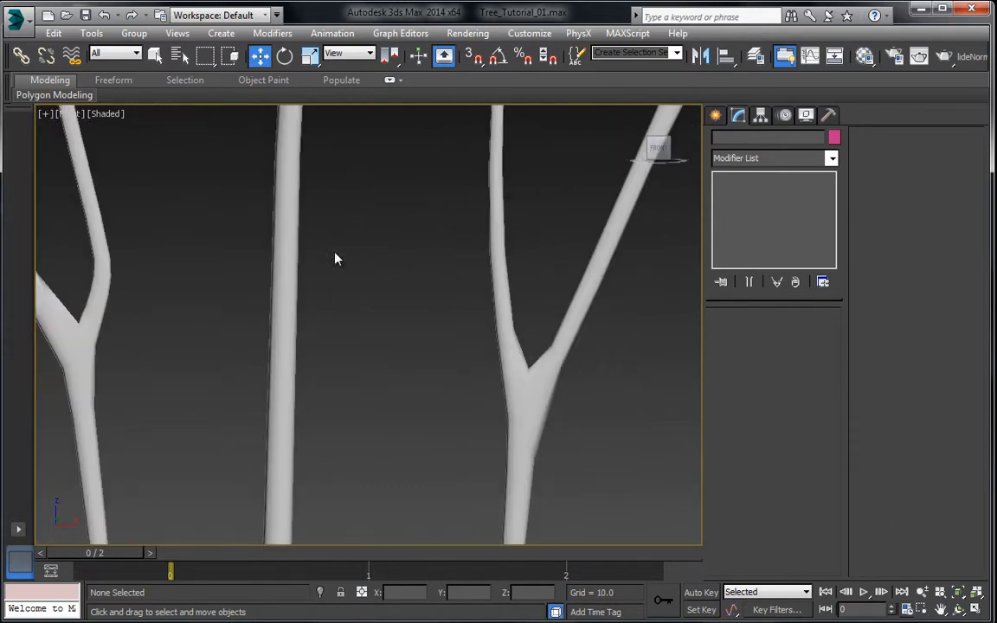
pyautogui.scroll(4, 465, 309)
pyautogui.scroll(-6, 467, 327)
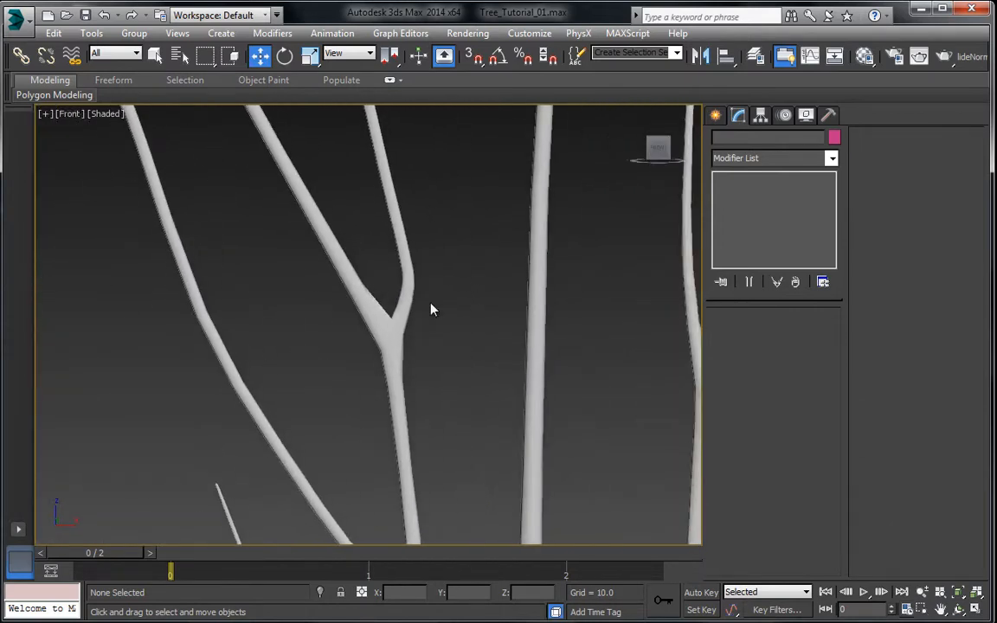
# Delete the TurboSmooth modifier from the right stem.
pyautogui.click(531, 208)
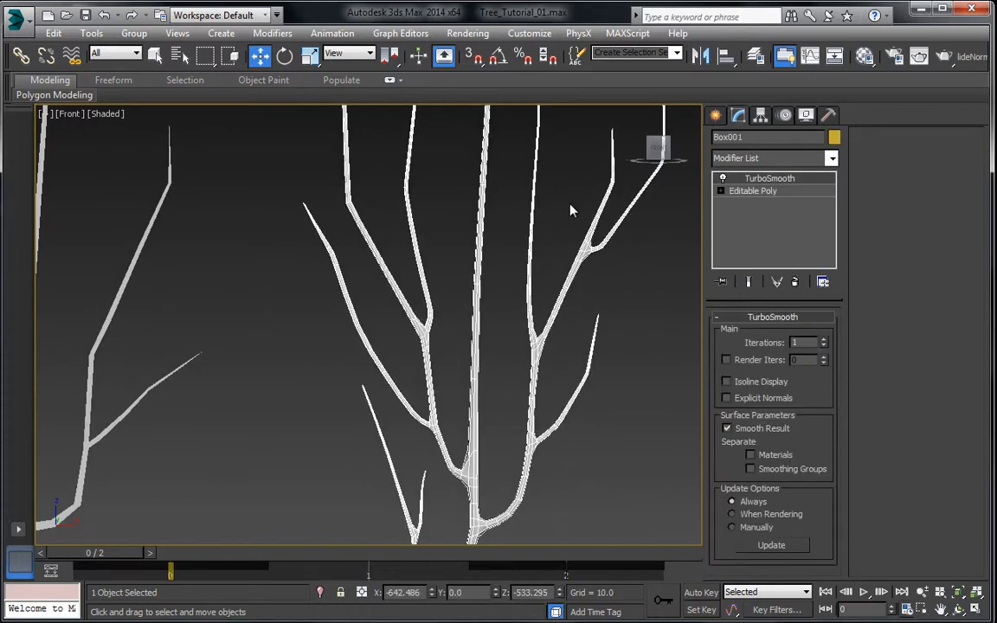
pyautogui.rightClick(751, 182)
pyautogui.click(712, 189)
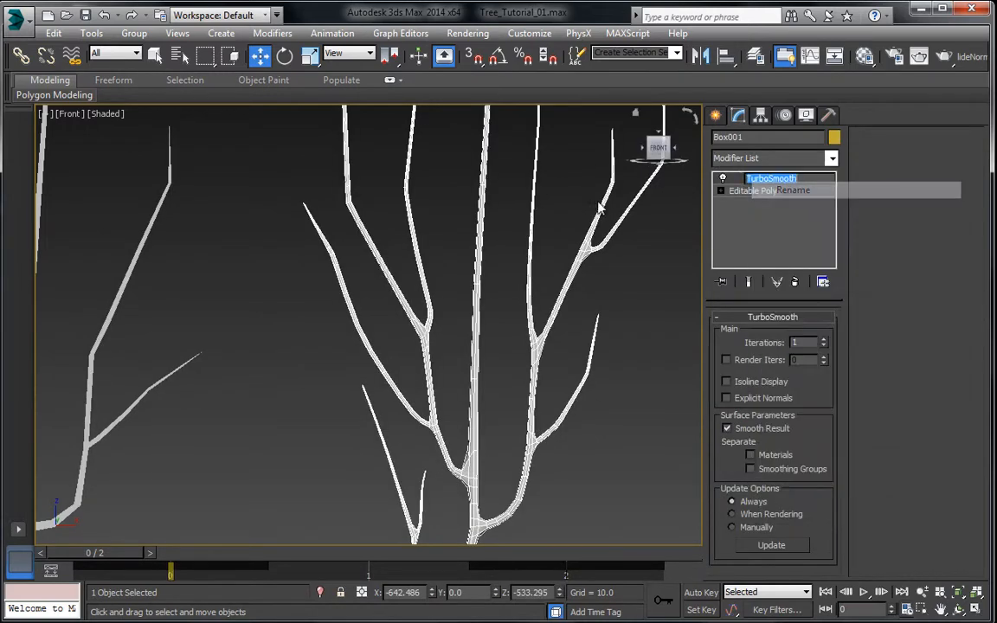
pyautogui.rightClick(773, 180)
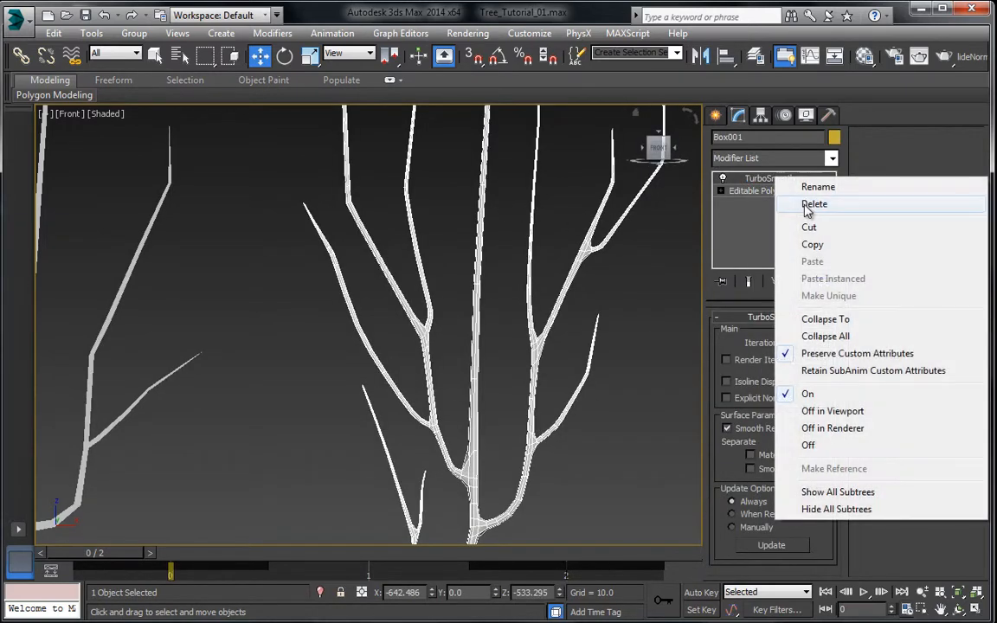
pyautogui.click(789, 204)
# Add TurboSmooth with 1 iteration to the right stem above its Editable Poly.
pyautogui.scroll(2, 485, 216)
pyautogui.scroll(-2, 461, 210)
pyautogui.moveTo(462, 208); pyautogui.dragTo(464, 122, button='middle')
pyautogui.moveTo(462, 320); pyautogui.dragTo(458, 341, button='middle')
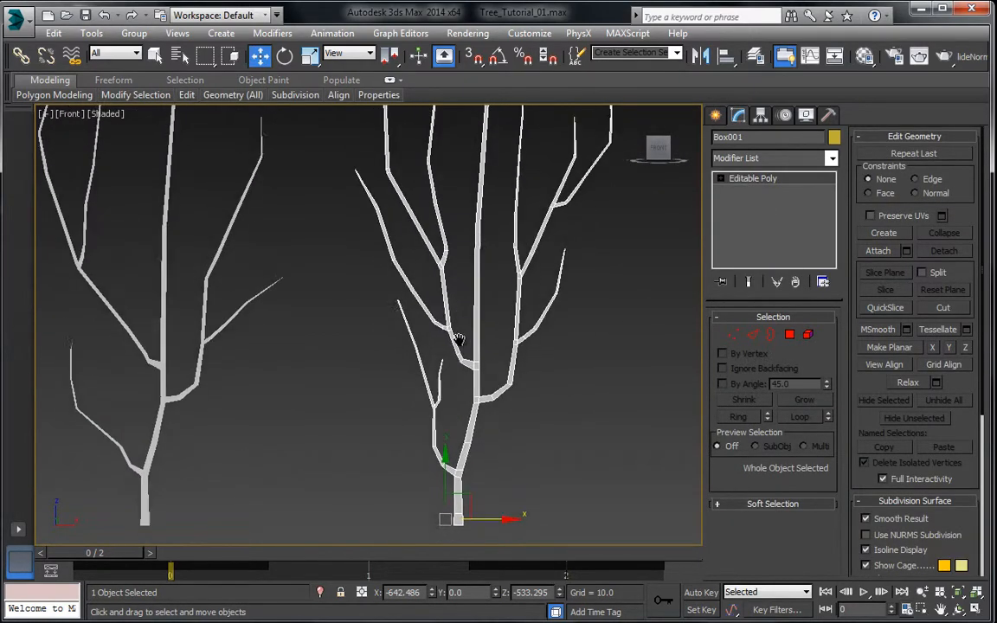
pyautogui.moveTo(446, 204); pyautogui.dragTo(448, 296, button='middle')
pyautogui.click(750, 159)
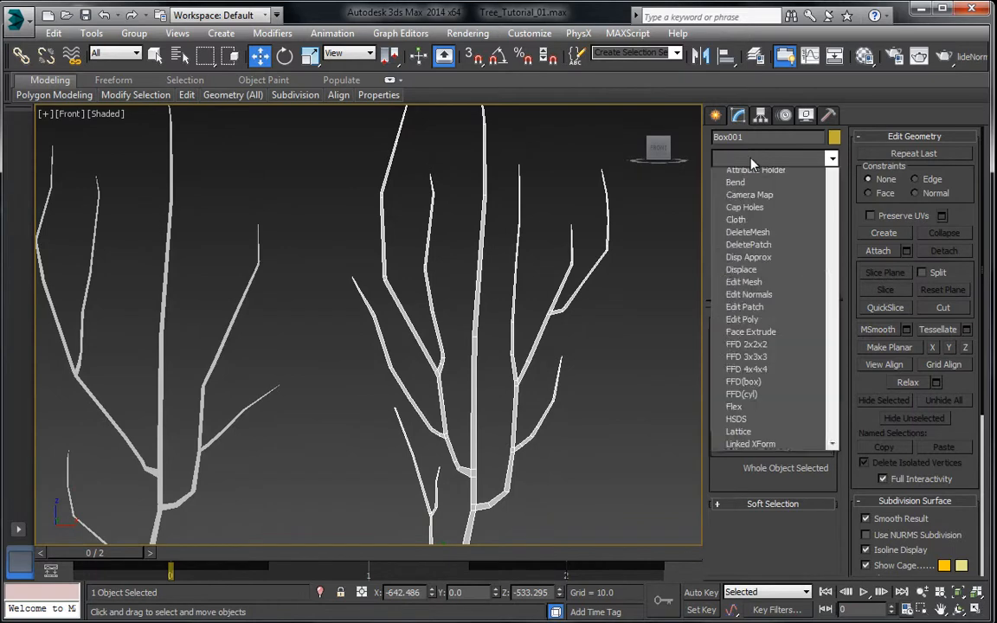
pyautogui.press('t')
pyautogui.click(751, 536)
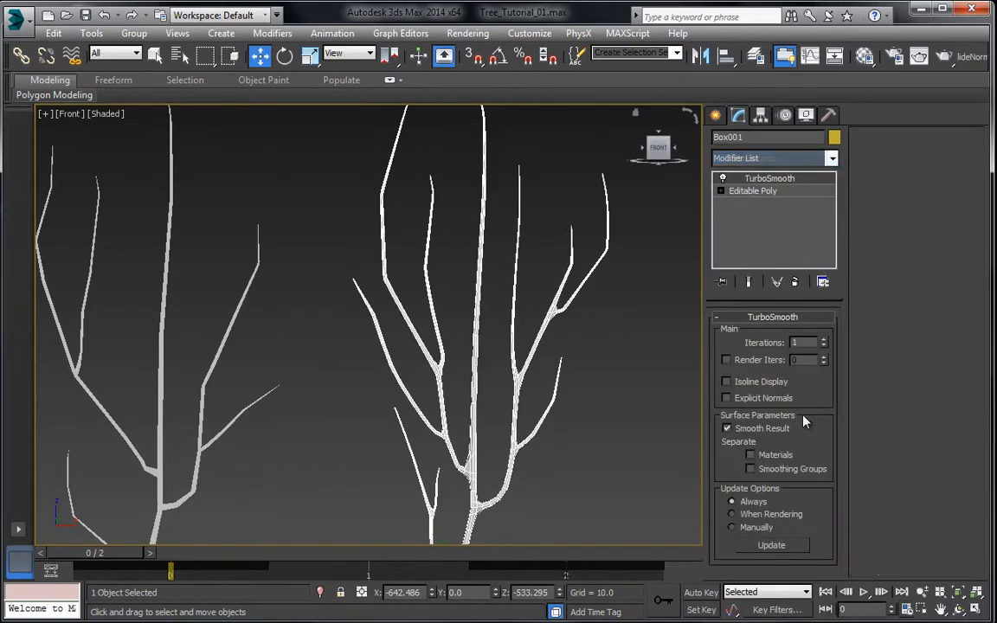
pyautogui.click(550, 225)
# Connect the four long edges of the right stem's upper-right twig base with 1 segment, slid close to the parent branch.
pyautogui.moveTo(485, 323); pyautogui.dragTo(505, 291, button='middle')
pyautogui.scroll(10, 485, 308)
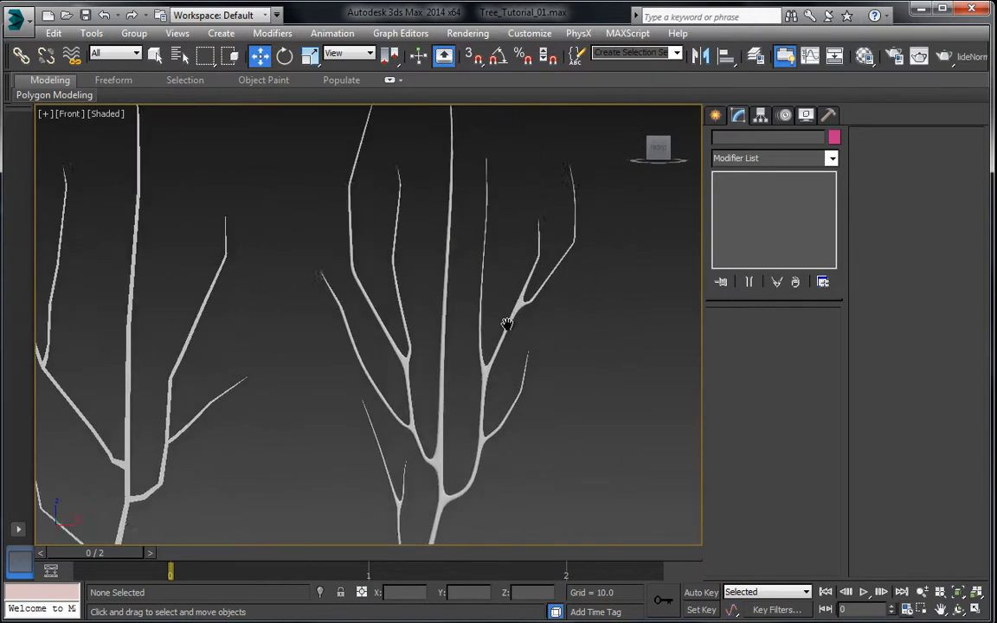
pyautogui.scroll(3, 467, 325)
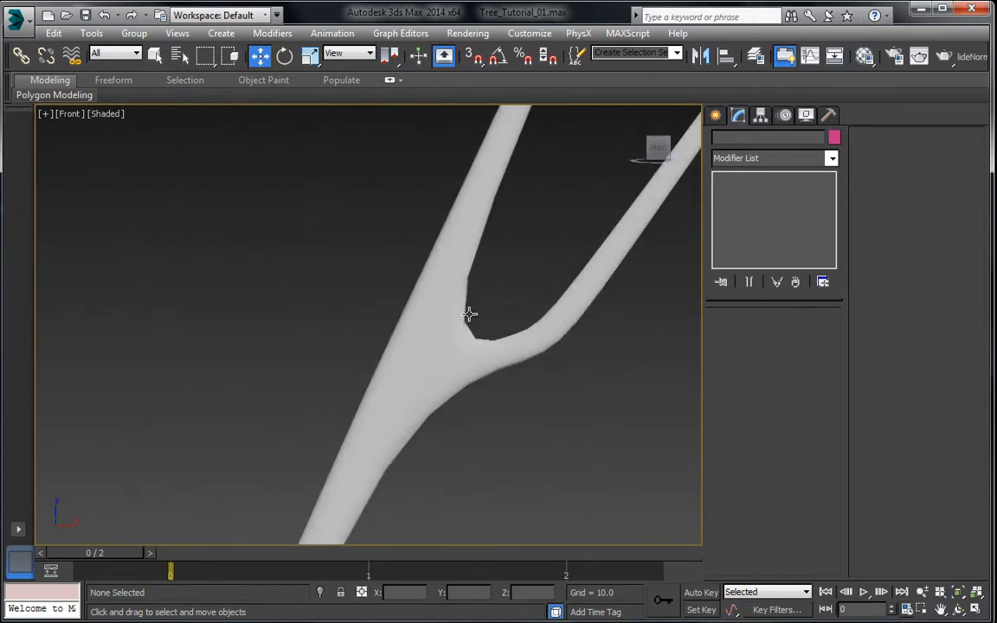
pyautogui.click(441, 361)
pyautogui.click(790, 191)
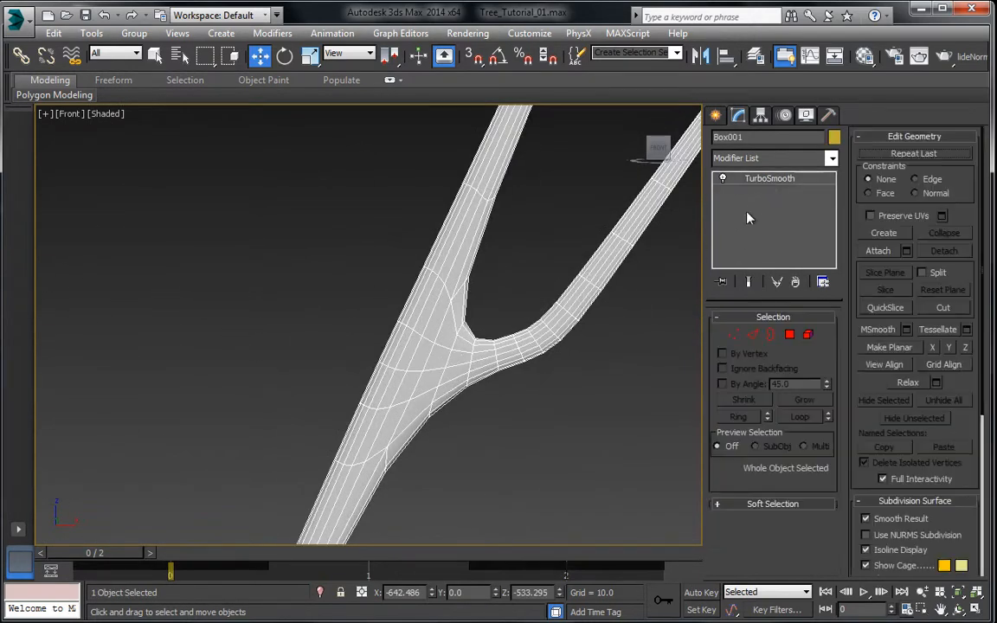
pyautogui.click(736, 336)
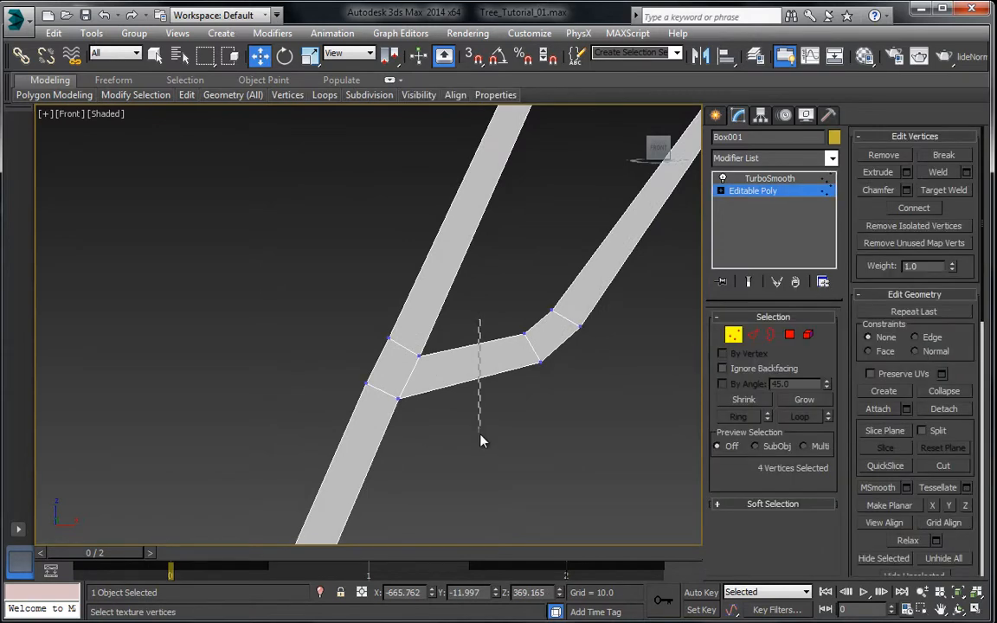
pyautogui.click(756, 334)
pyautogui.moveTo(461, 300); pyautogui.dragTo(476, 382)
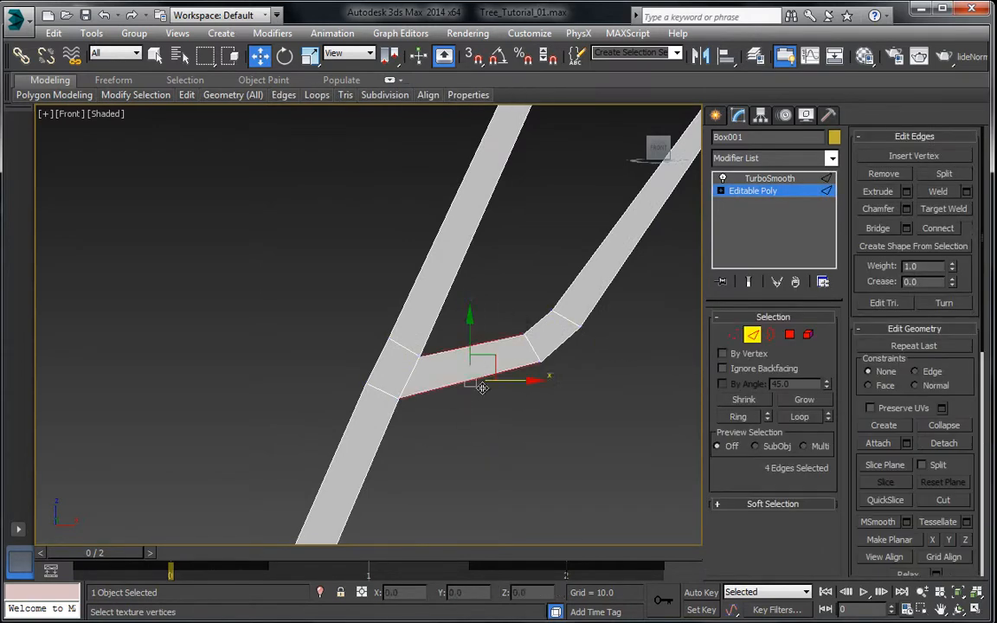
pyautogui.rightClick(481, 358)
pyautogui.click(342, 414)
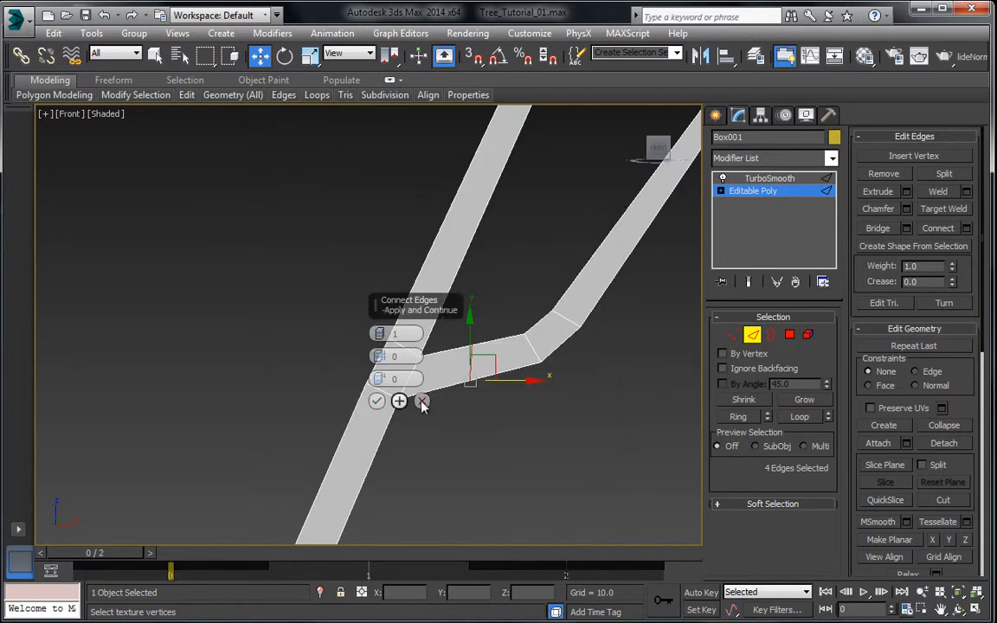
pyautogui.moveTo(379, 378); pyautogui.dragTo(328, 536)
pyautogui.click(378, 401)
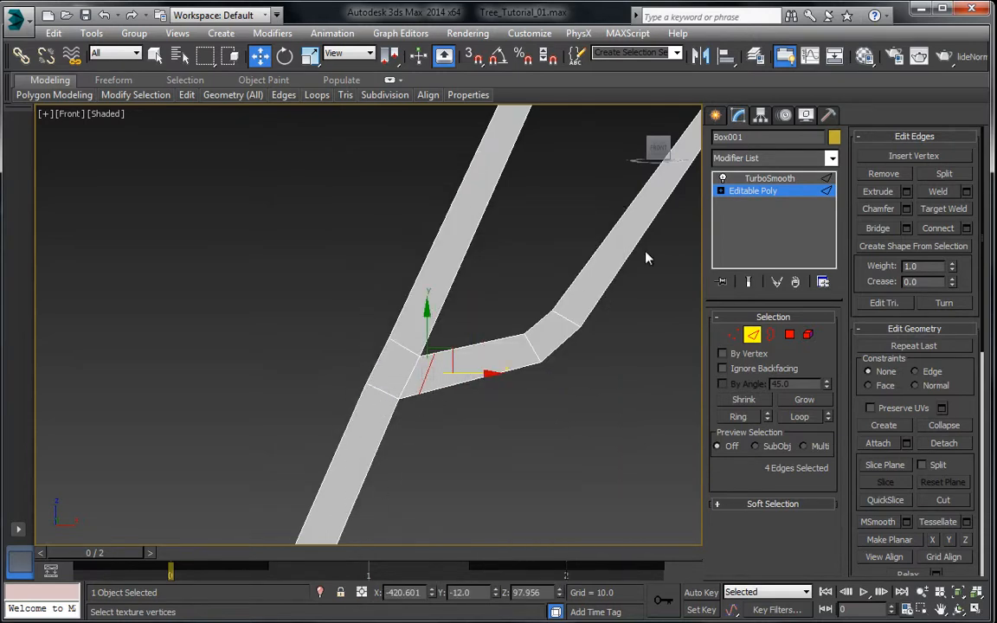
# Leave edge editing, return the right stem to its TurboSmooth level and check the smoothed upper-right fork.
pyautogui.click(754, 193)
pyautogui.click(764, 180)
pyautogui.click(565, 452)
pyautogui.moveTo(445, 396); pyautogui.dragTo(500, 334, button='middle')
pyautogui.scroll(-5, 464, 356)
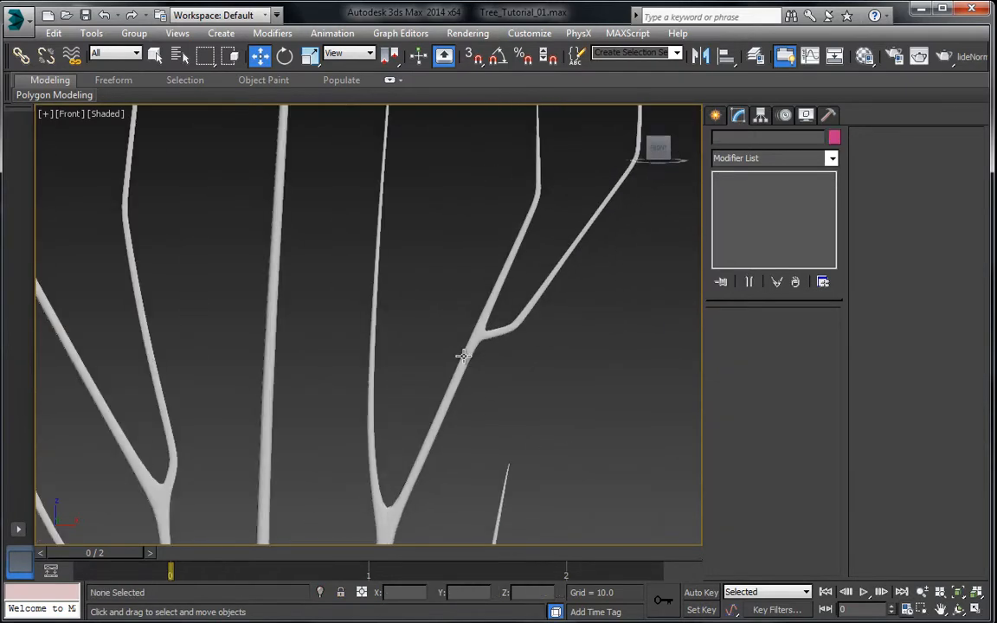
pyautogui.scroll(-8, 464, 355)
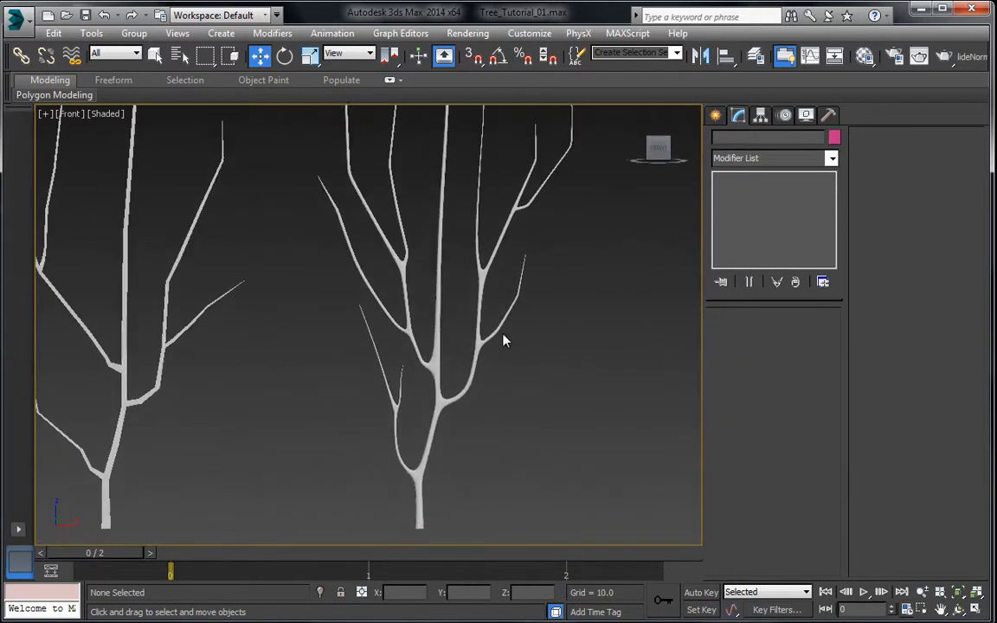
# Connect the four long edges at the base of the lower twig on the right stem's right branch, at Editable Poly level.
pyautogui.scroll(6, 505, 340)
pyautogui.click(458, 318)
pyautogui.click(762, 190)
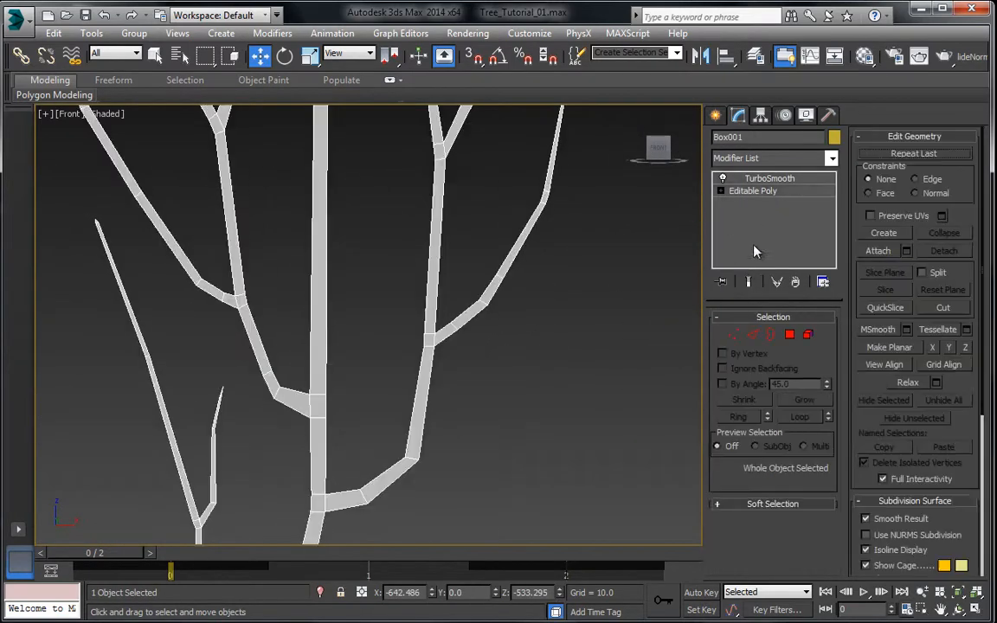
pyautogui.click(752, 334)
pyautogui.scroll(2, 474, 195)
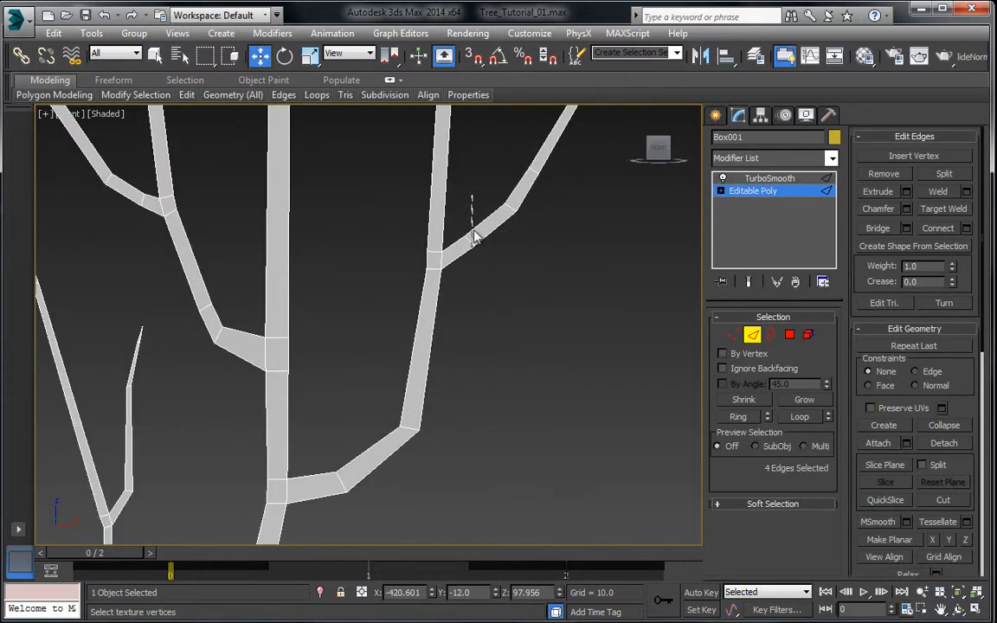
pyautogui.scroll(4, 456, 223)
pyautogui.rightClick(458, 298)
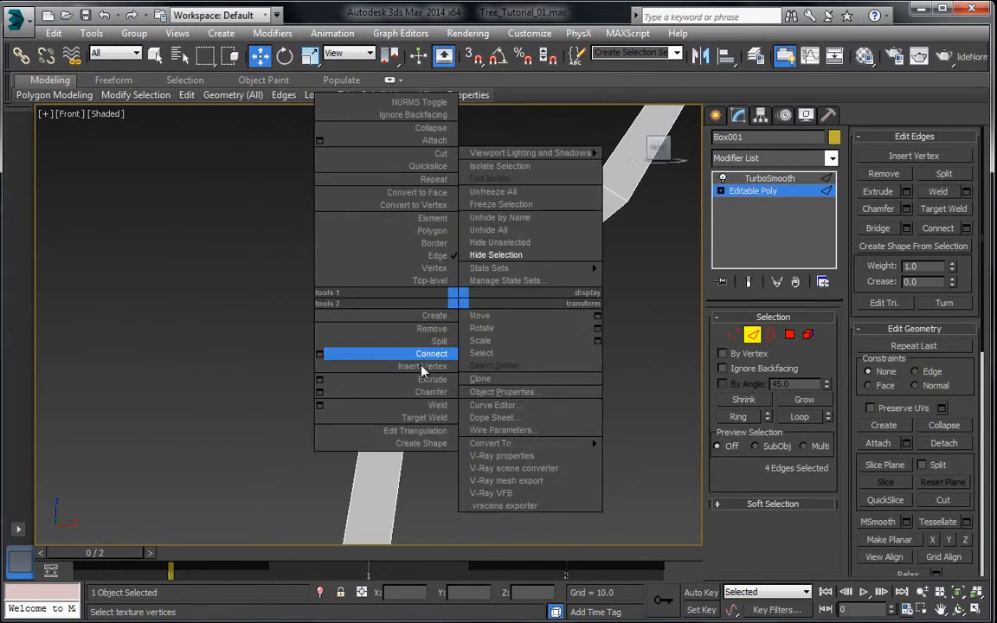
pyautogui.click(424, 355)
# Connect the four long edges of the outer arm at the right branch's upper fork on the right stem.
pyautogui.scroll(-4, 461, 293)
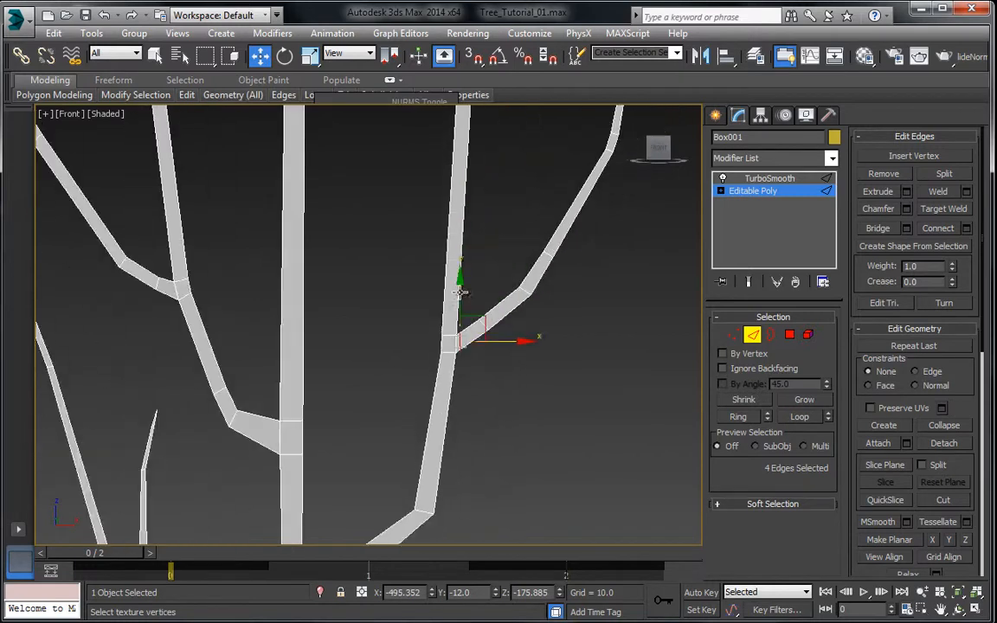
pyautogui.scroll(-2, 467, 258)
pyautogui.scroll(5, 446, 260)
pyautogui.moveTo(450, 294); pyautogui.dragTo(451, 299)
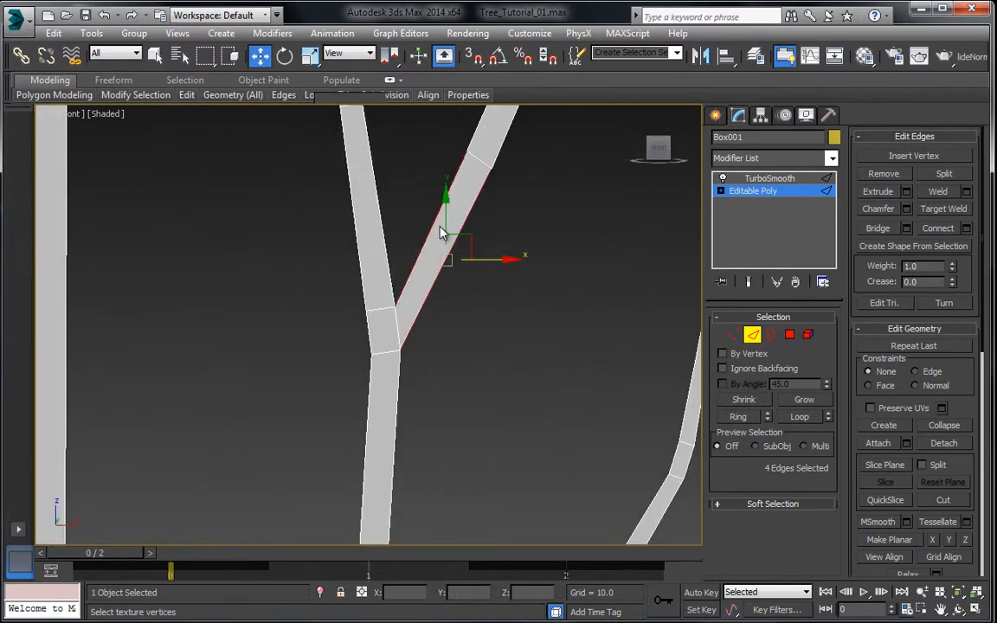
pyautogui.rightClick(436, 218)
pyautogui.click(412, 277)
# Select the long base edges of the left branch's outer twig and the lowest left branch's inner twig, and connect them together.
pyautogui.scroll(-4, 413, 271)
pyautogui.scroll(2, 282, 313)
pyautogui.scroll(-4, 441, 205)
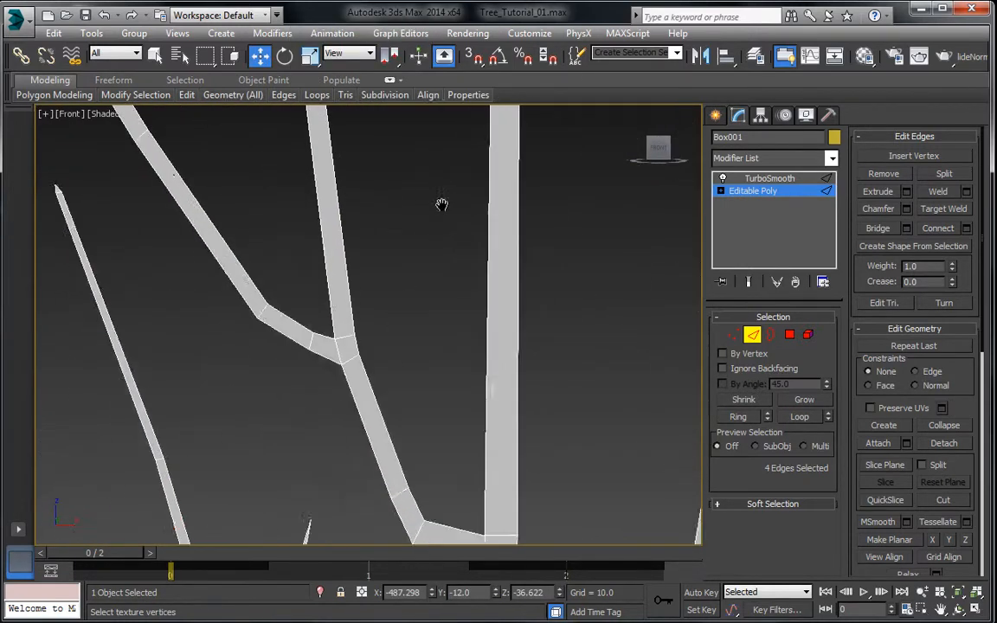
pyautogui.scroll(4, 374, 273)
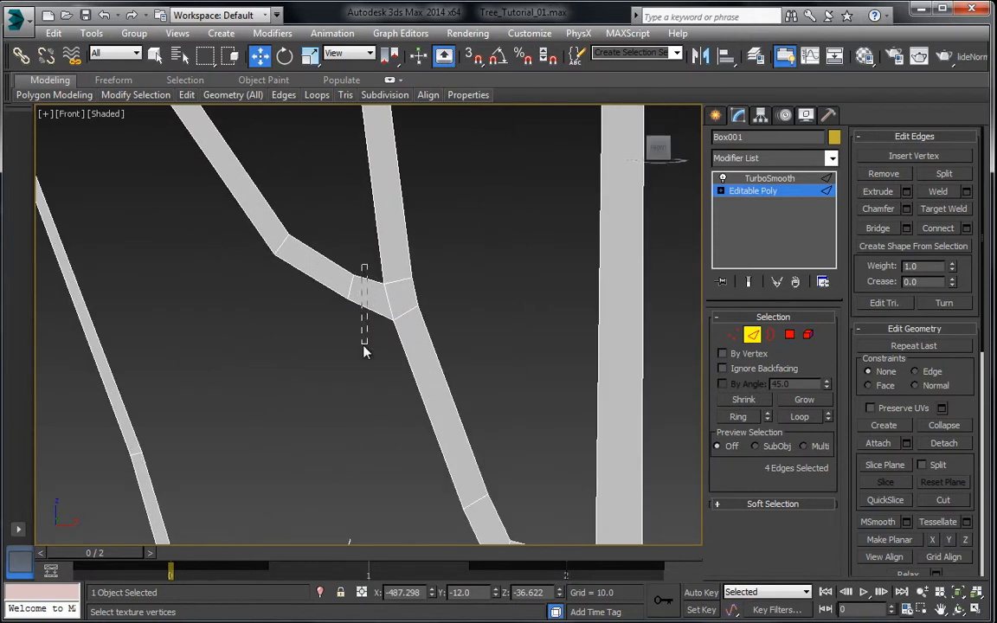
pyautogui.moveTo(364, 345); pyautogui.dragTo(364, 349)
pyautogui.scroll(-2, 364, 351)
pyautogui.moveTo(355, 510); pyautogui.dragTo(459, 222, button='middle')
pyautogui.scroll(2, 439, 212)
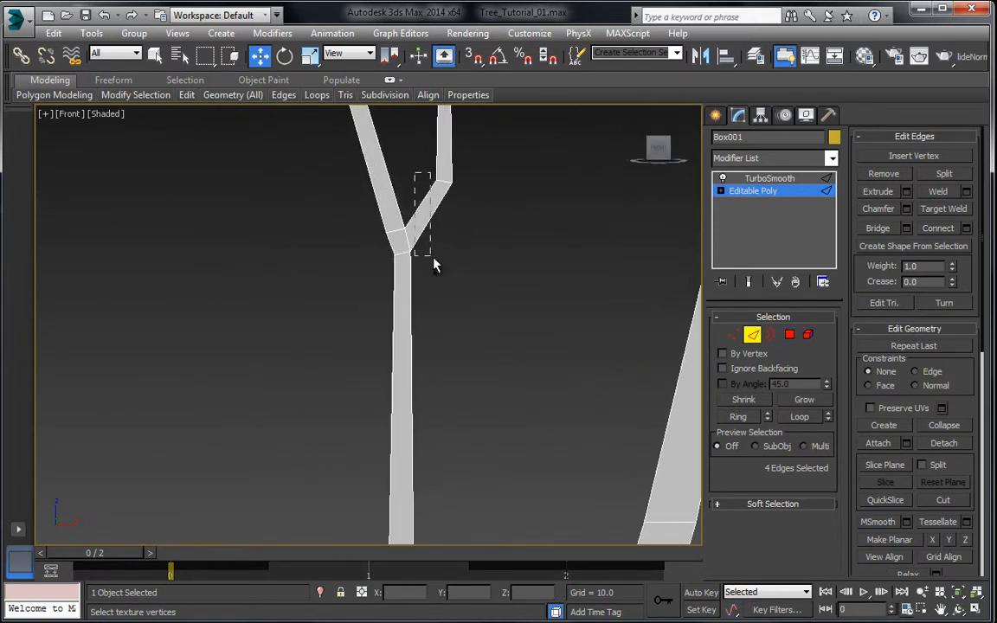
pyautogui.moveTo(433, 258); pyautogui.dragTo(441, 250)
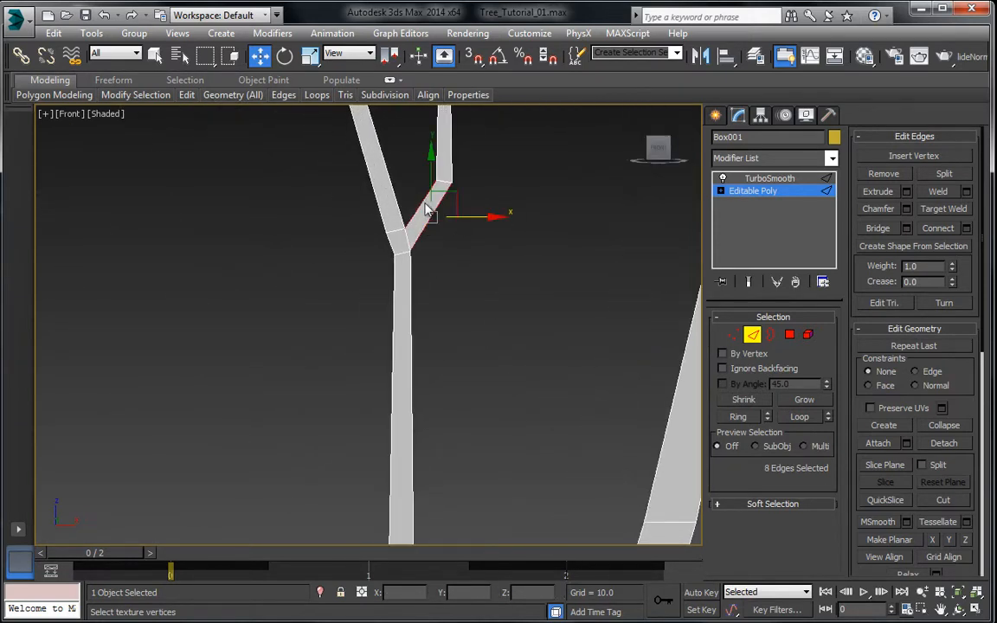
pyautogui.rightClick(414, 257)
pyautogui.click(394, 262)
# Connect the four long edges at the base of the right stem's lowest left branch, beside the trunk.
pyautogui.scroll(-2, 460, 258)
pyautogui.scroll(-2, 460, 259)
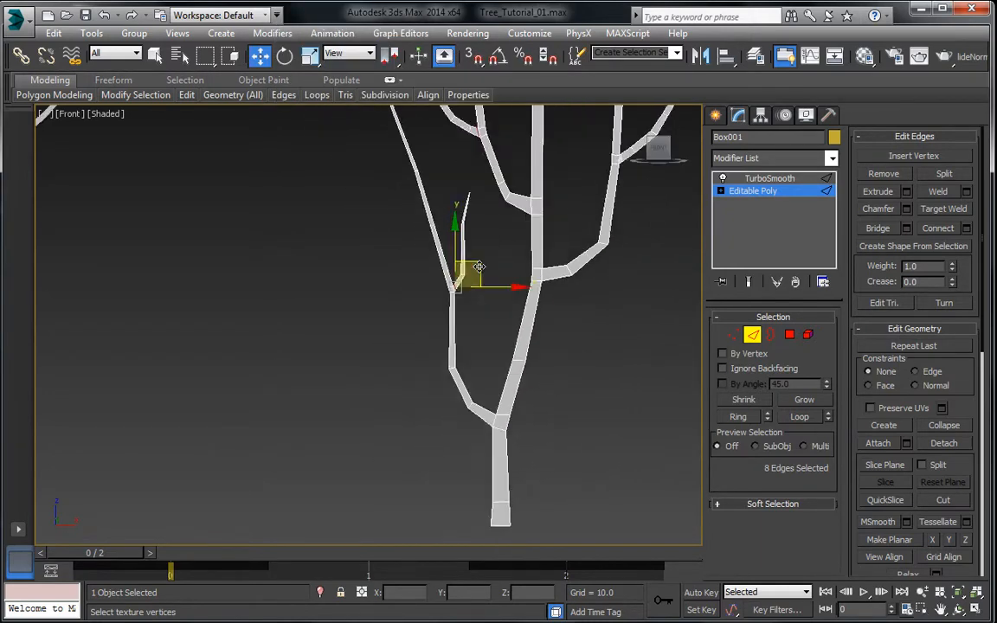
pyautogui.scroll(5, 498, 303)
pyautogui.rightClick(459, 337)
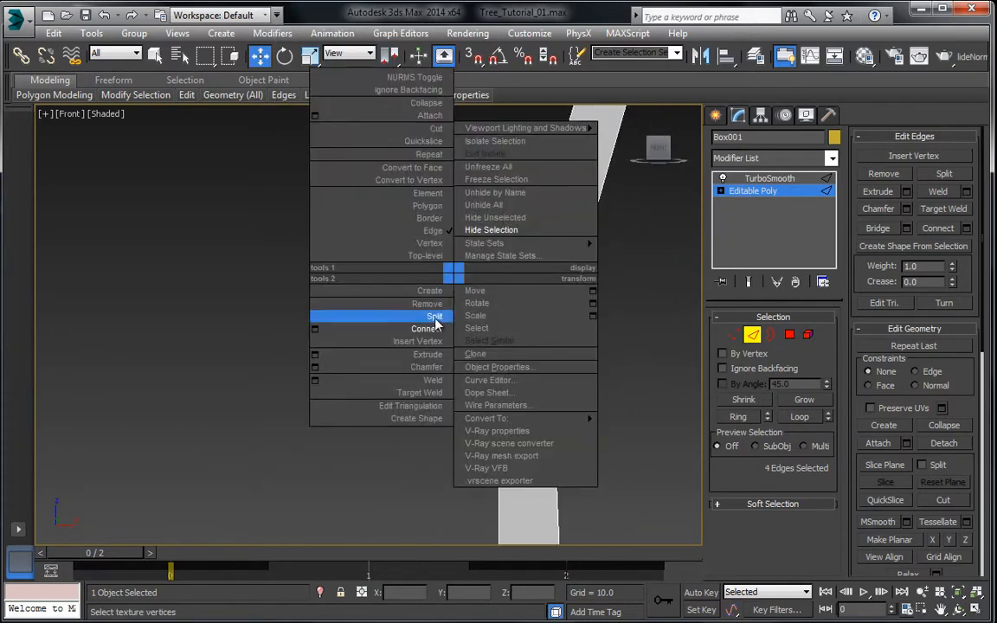
pyautogui.click(434, 319)
# Connect the four long edges at the base of the inner twig at the left branch's upper fork.
pyautogui.scroll(-4, 409, 204)
pyautogui.scroll(-3, 394, 186)
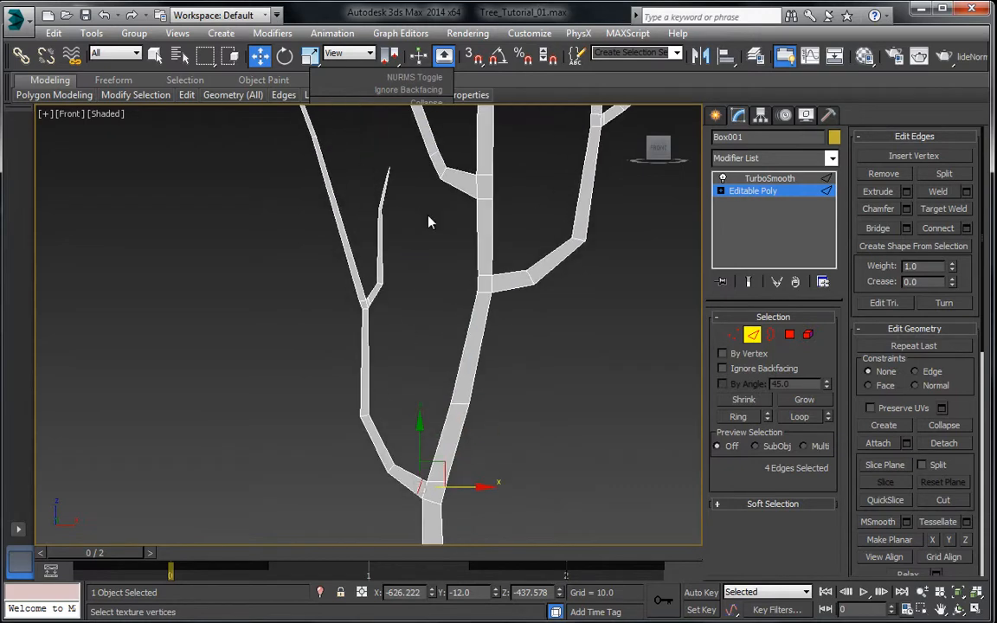
pyautogui.scroll(6, 406, 178)
pyautogui.moveTo(408, 176); pyautogui.dragTo(409, 354, button='middle')
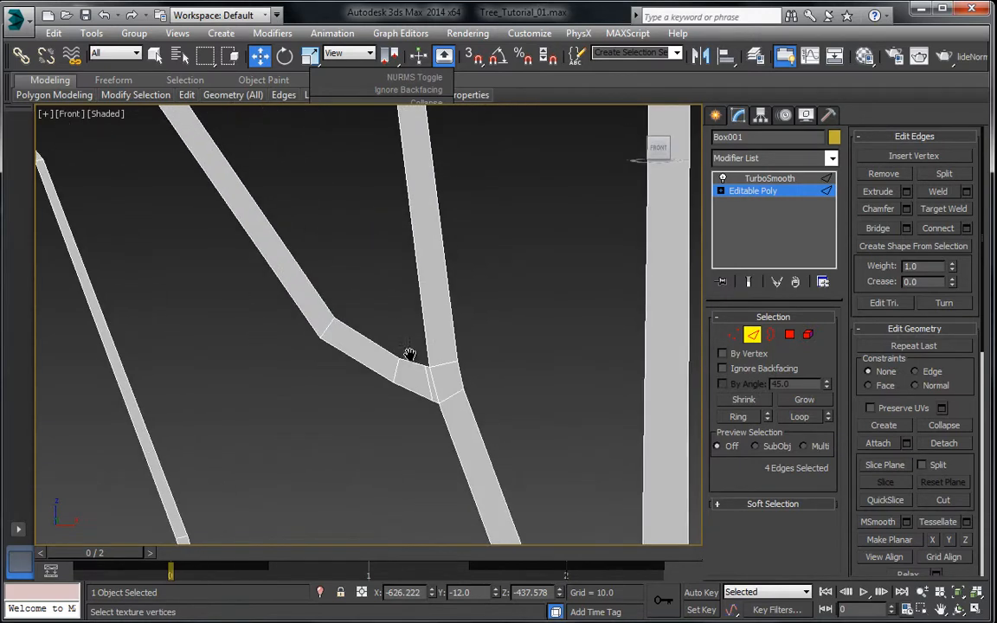
pyautogui.scroll(-4, 405, 347)
pyautogui.moveTo(356, 264); pyautogui.dragTo(393, 396, button='middle')
pyautogui.scroll(4, 403, 230)
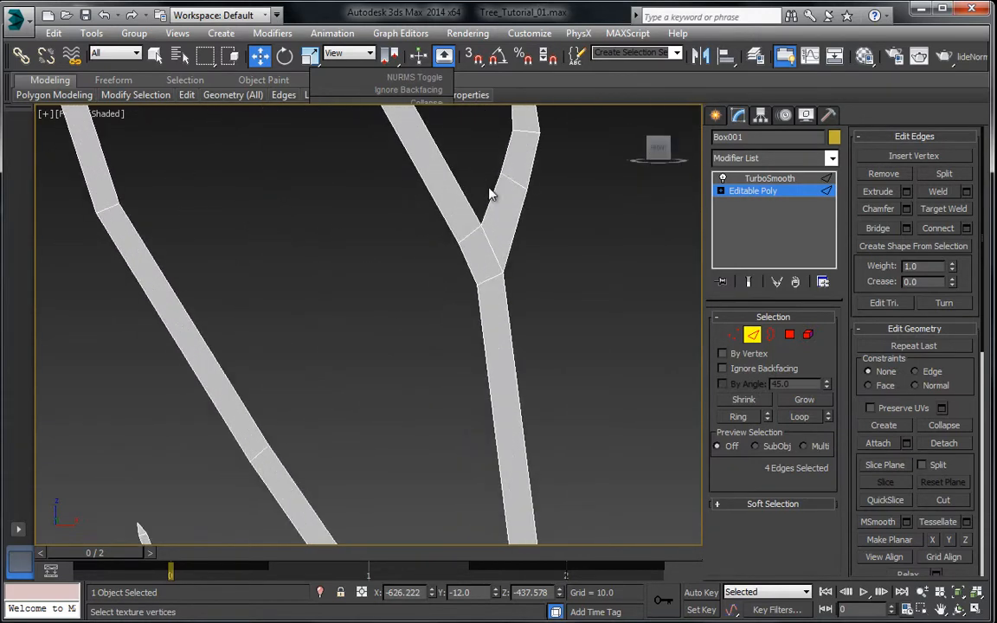
pyautogui.click(495, 196)
pyautogui.rightClick(505, 216)
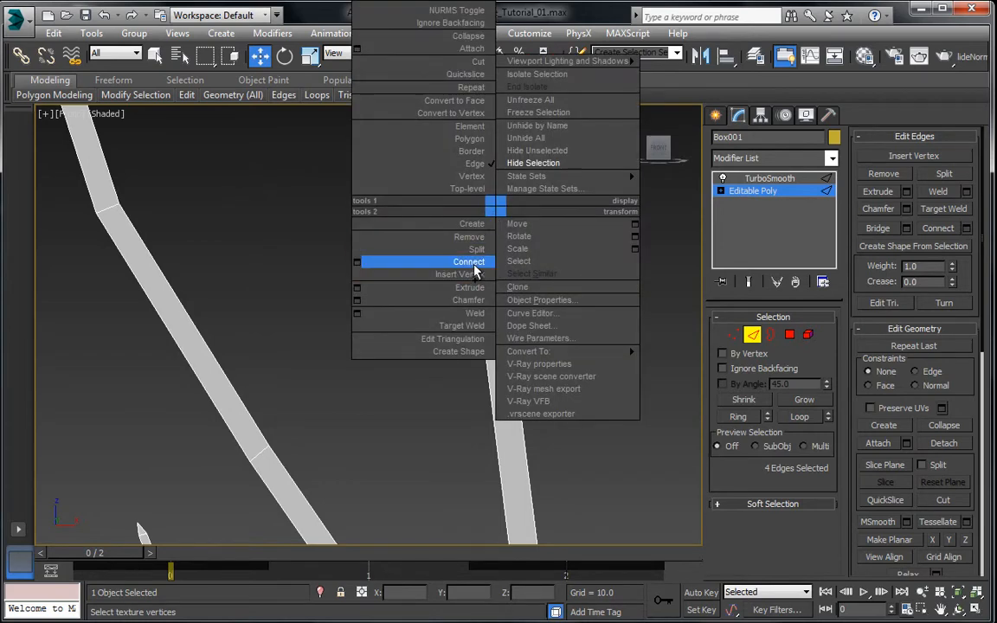
pyautogui.click(456, 259)
# Inspect the upper forks of the right stem for twig bases that still lack a support edge loop.
pyautogui.rightClick(430, 193)
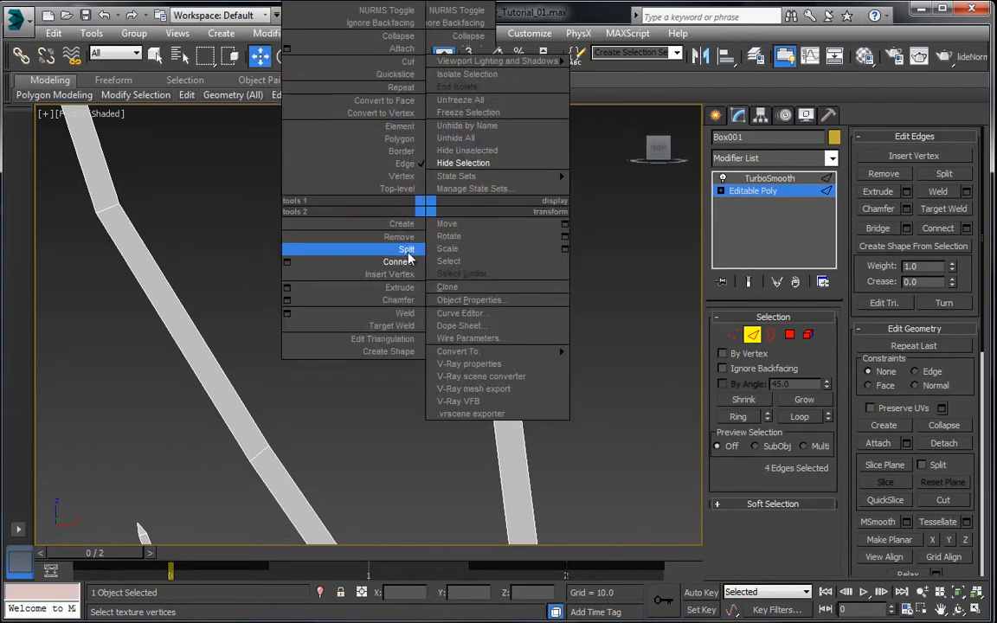
pyautogui.scroll(-3, 370, 214)
pyautogui.moveTo(369, 215); pyautogui.dragTo(407, 265, button='middle')
pyautogui.scroll(-4, 408, 259)
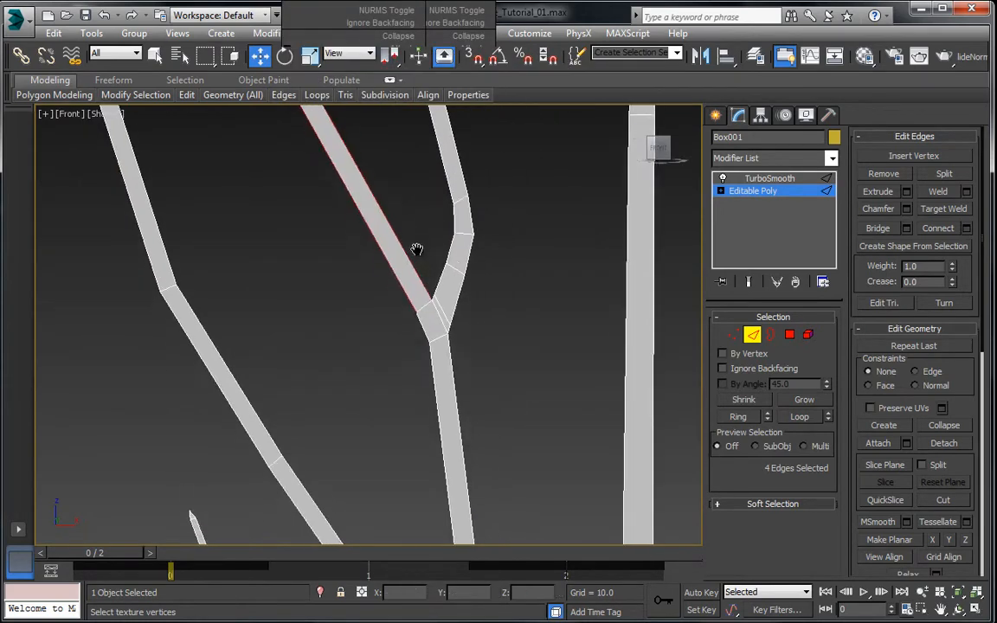
pyautogui.moveTo(373, 216); pyautogui.dragTo(487, 400, button='middle')
pyautogui.scroll(-4, 403, 278)
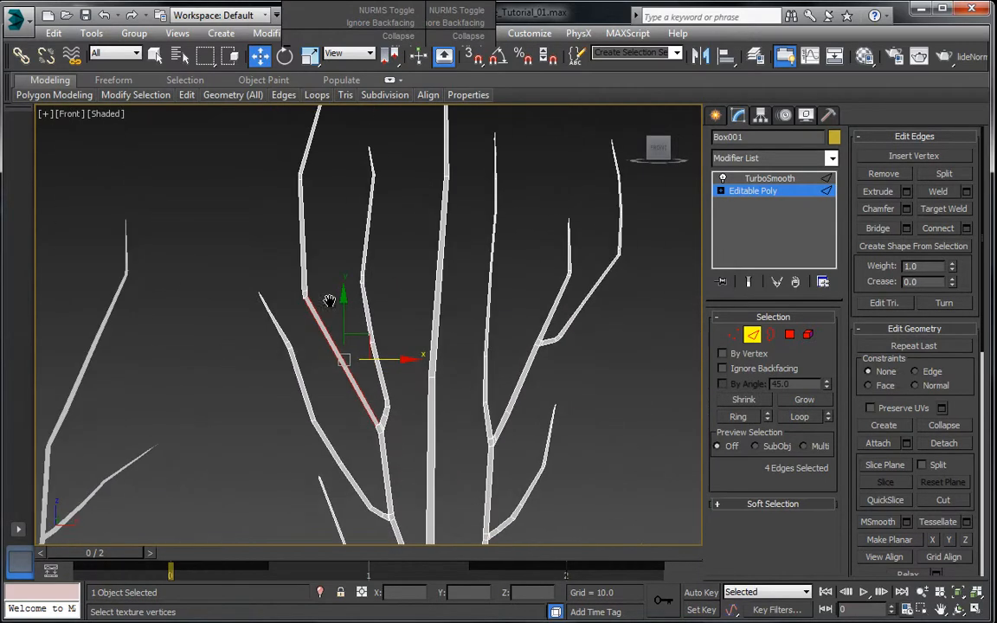
pyautogui.scroll(6, 421, 210)
pyautogui.scroll(3, 449, 249)
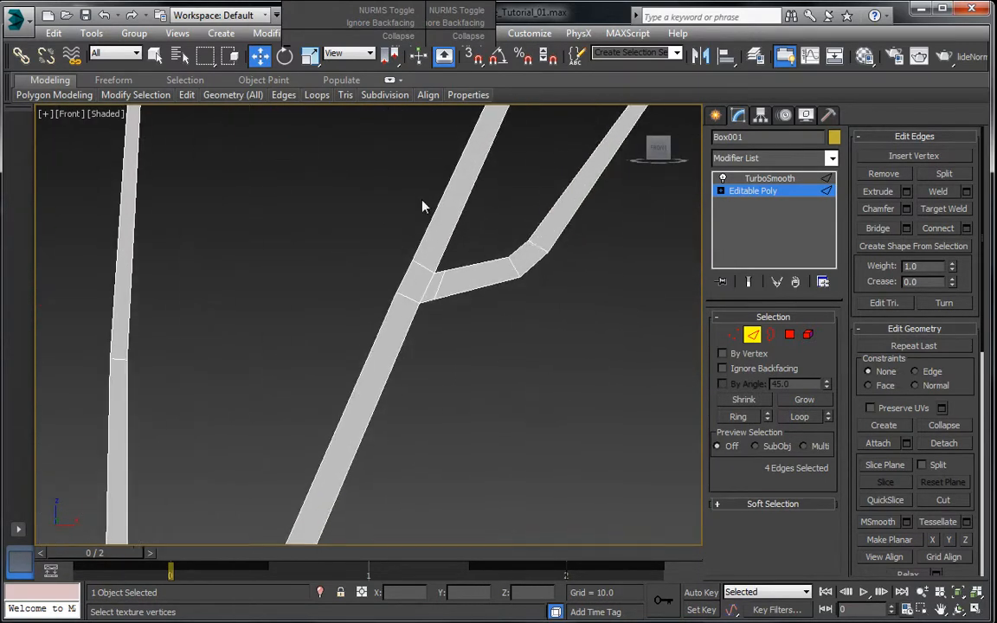
pyautogui.moveTo(523, 207); pyautogui.dragTo(441, 355, button='middle')
pyautogui.scroll(-4, 446, 329)
pyautogui.scroll(-4, 455, 238)
pyautogui.moveTo(454, 238); pyautogui.dragTo(658, 338, button='middle')
pyautogui.scroll(-1, 641, 337)
pyautogui.moveTo(485, 289); pyautogui.dragTo(579, 207, button='middle')
pyautogui.scroll(-1, 554, 217)
# Leave edge editing, return the right stem to its TurboSmooth level and check the smoothed forks.
pyautogui.click(777, 178)
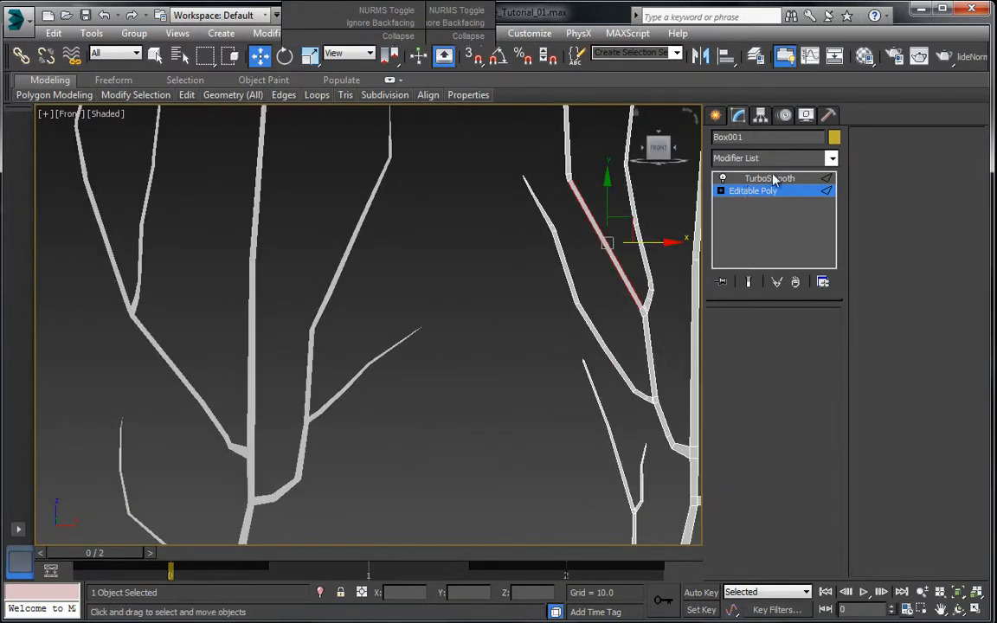
pyautogui.click(770, 179)
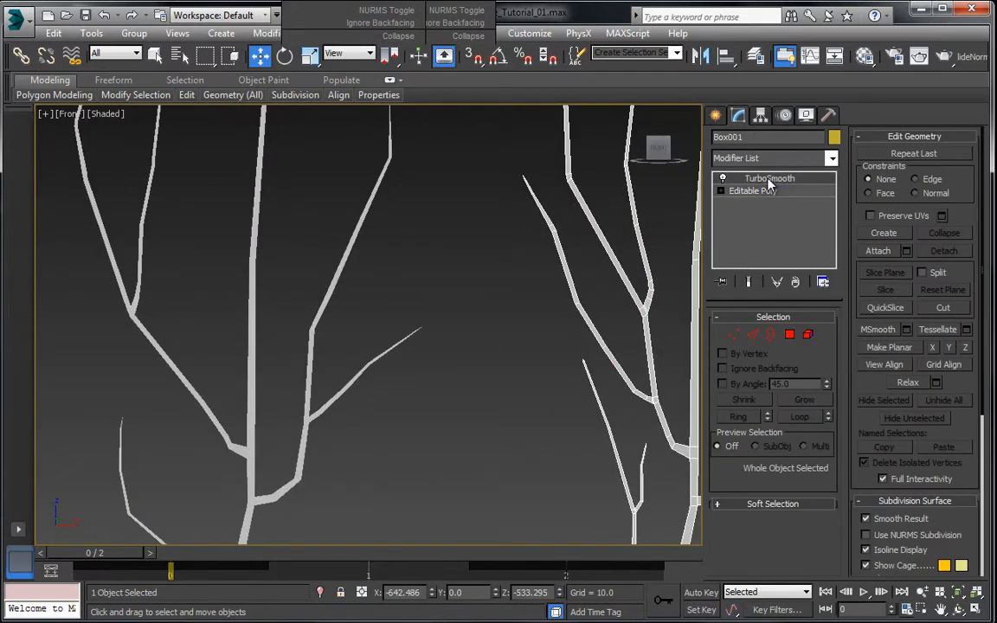
pyautogui.click(467, 235)
pyautogui.moveTo(585, 271); pyautogui.dragTo(349, 207, button='middle')
pyautogui.scroll(2, 424, 276)
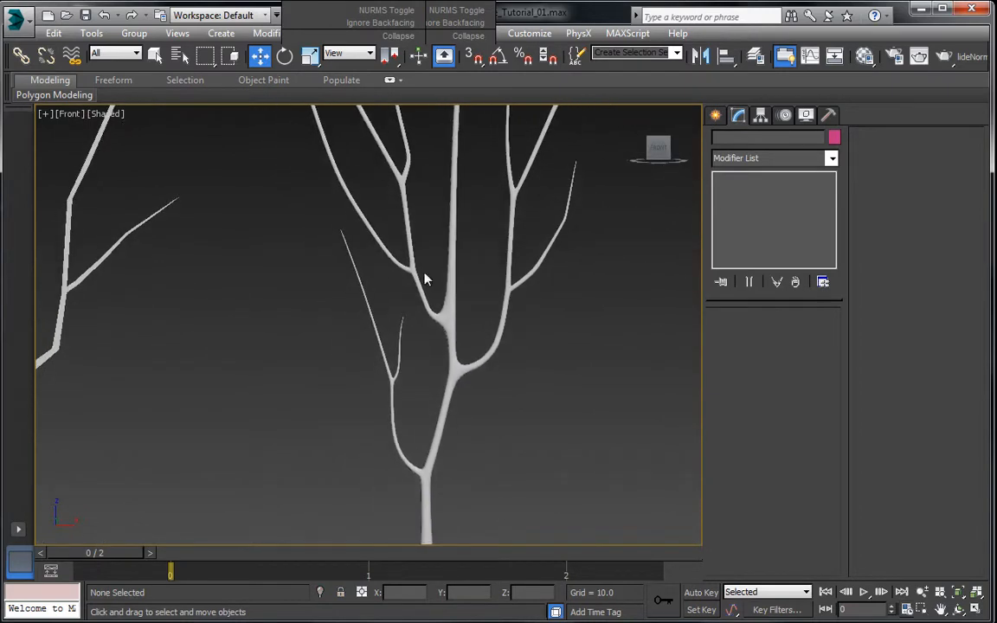
# Connect the four long edges where the right stem's left main branch leaves the trunk, at Editable Poly level.
pyautogui.scroll(4, 445, 312)
pyautogui.click(458, 263)
pyautogui.click(761, 192)
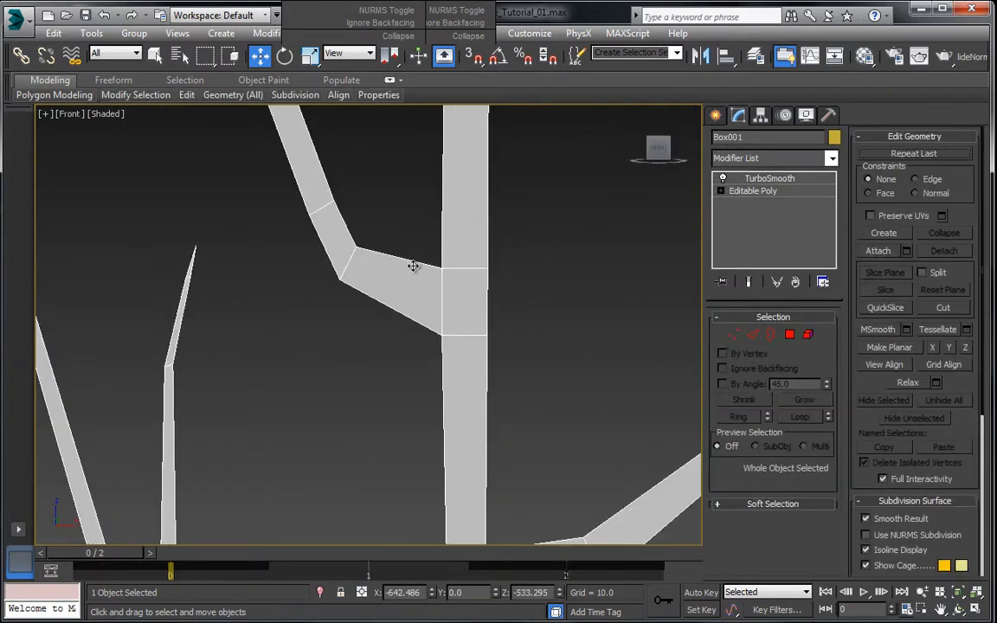
pyautogui.click(752, 334)
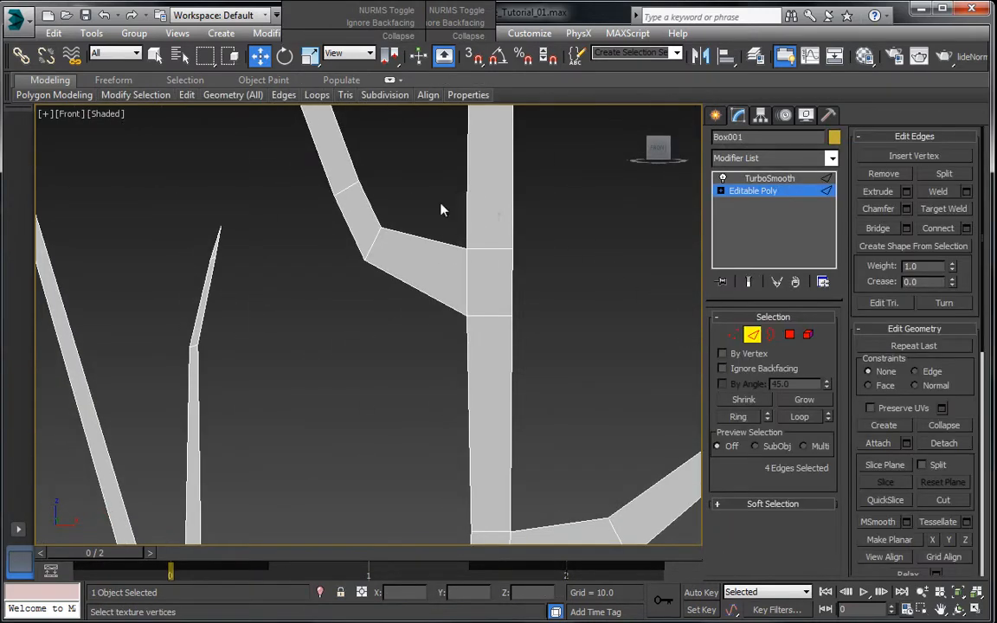
pyautogui.moveTo(441, 207); pyautogui.dragTo(472, 286)
pyautogui.rightClick(447, 245)
pyautogui.click(403, 299)
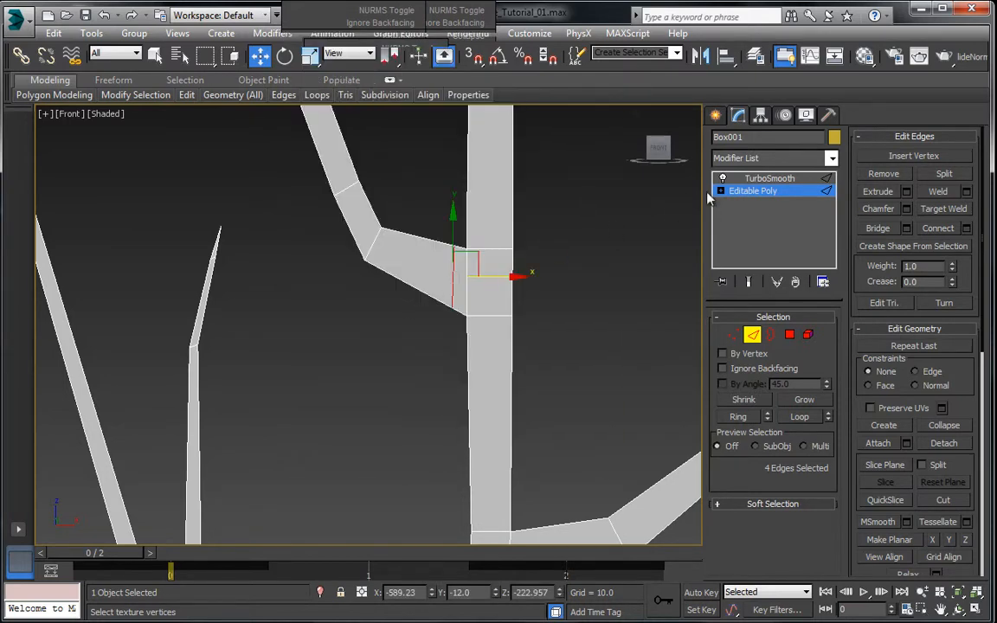
# Return the right stem to its TurboSmooth level, deselect it and check the smoothed branch junctions.
pyautogui.click(768, 179)
pyautogui.click(645, 227)
pyautogui.scroll(-4, 362, 350)
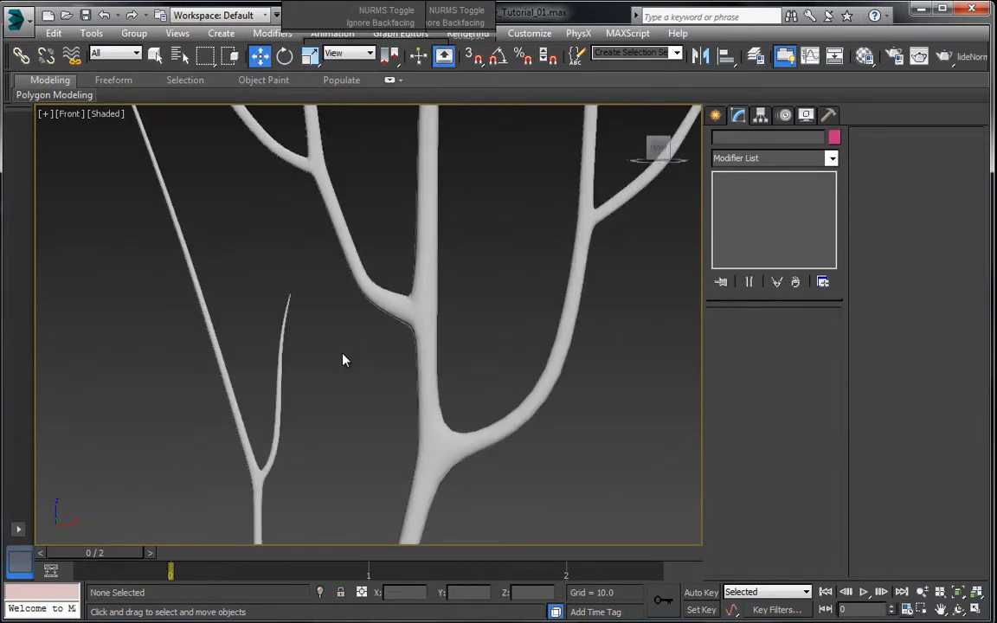
pyautogui.moveTo(346, 358); pyautogui.dragTo(386, 296, button='middle')
pyautogui.scroll(-3, 264, 391)
pyautogui.moveTo(264, 391); pyautogui.dragTo(408, 340, button='middle')
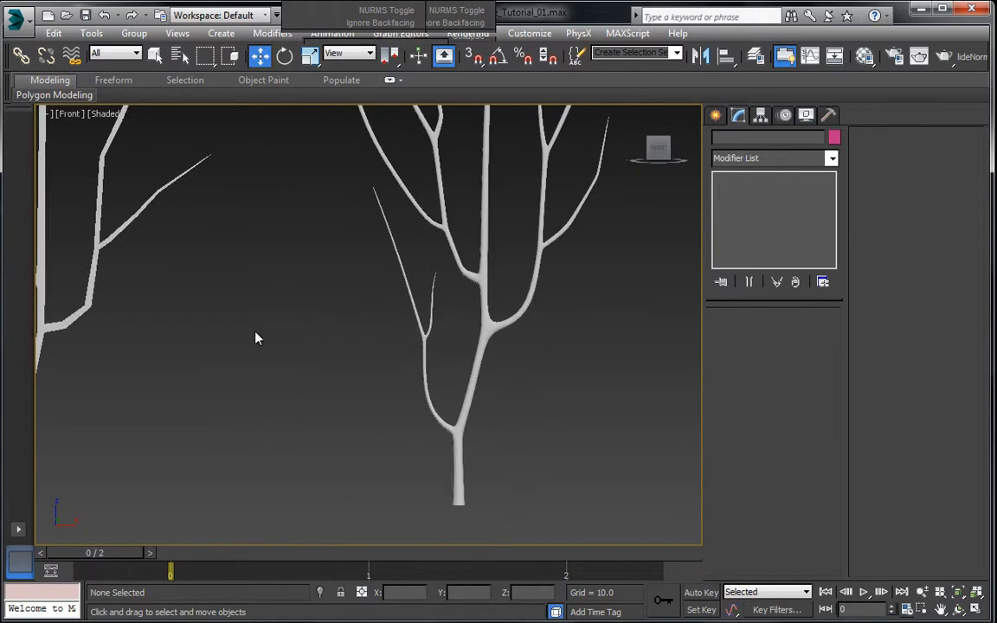
# Add a TurboSmooth modifier to the left stem.
pyautogui.moveTo(257, 337); pyautogui.dragTo(238, 272, button='middle')
pyautogui.scroll(5, 361, 315)
pyautogui.click(346, 251)
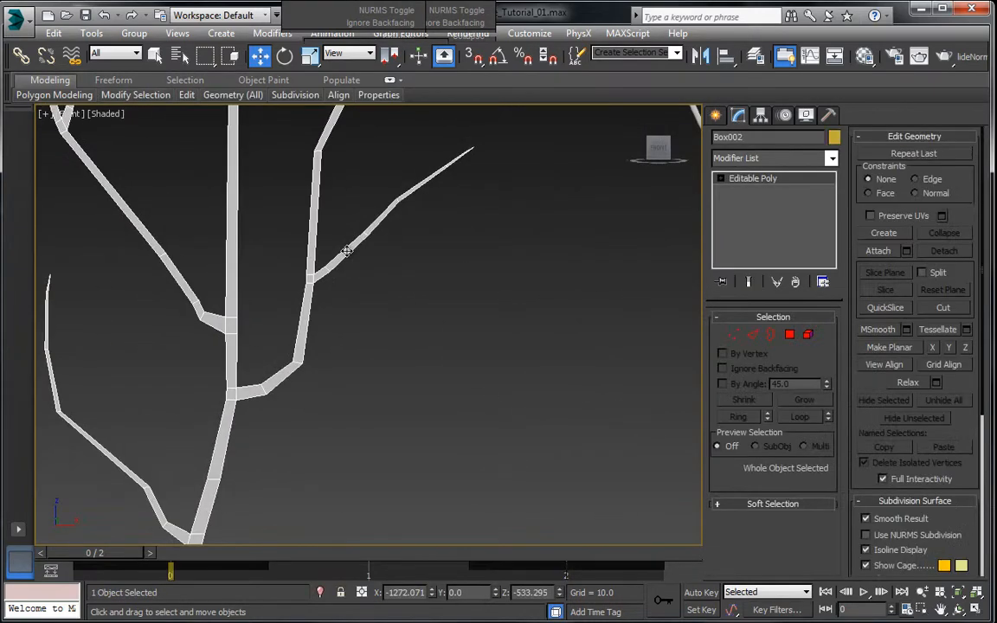
pyautogui.click(775, 159)
pyautogui.press('t')
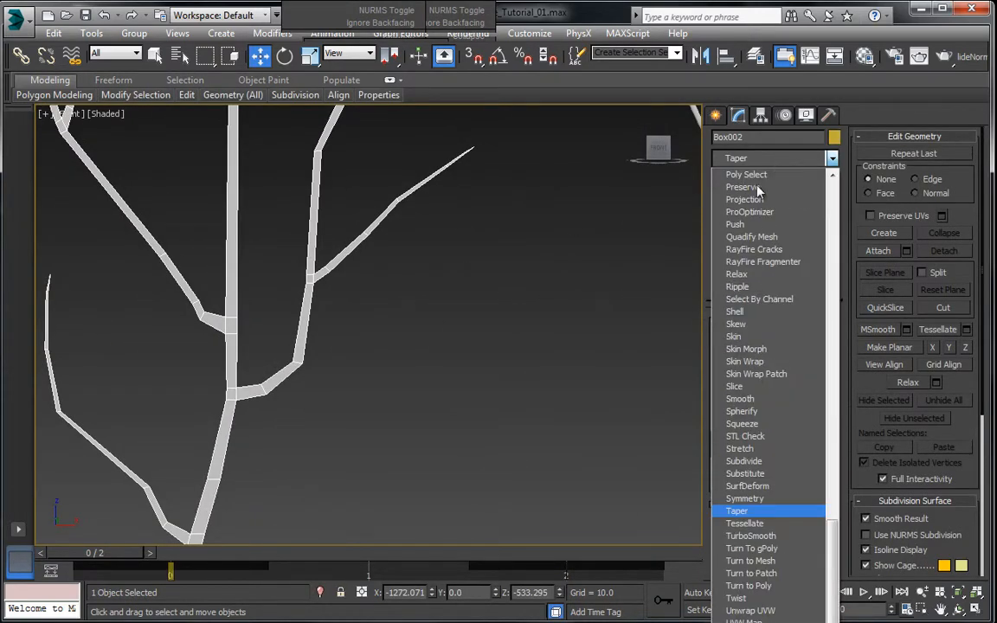
pyautogui.click(776, 536)
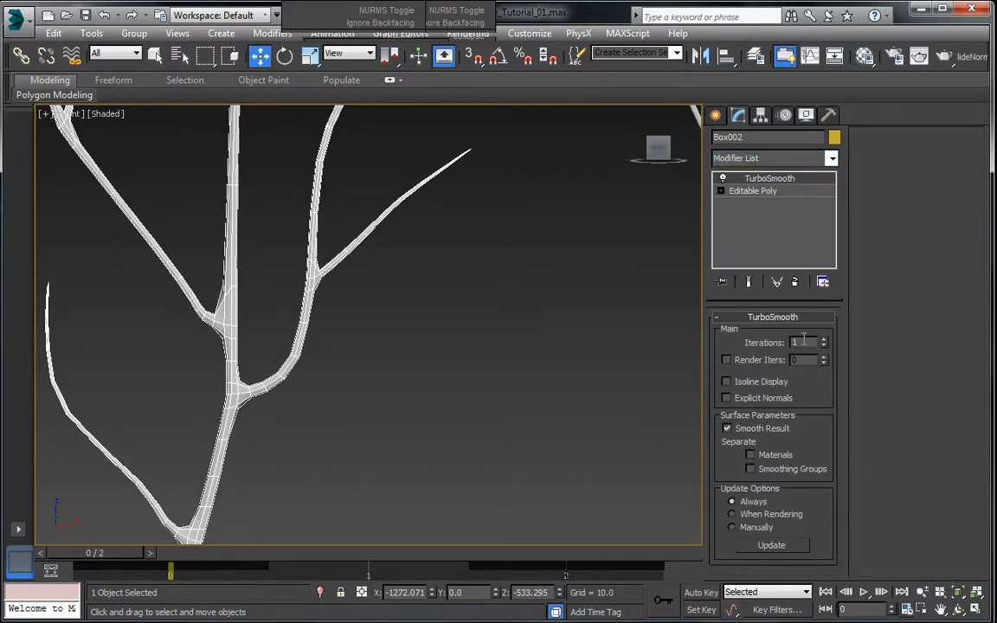
# Enter edge editing on the left stem's Editable Poly beneath its TurboSmooth modifier.
pyautogui.click(772, 193)
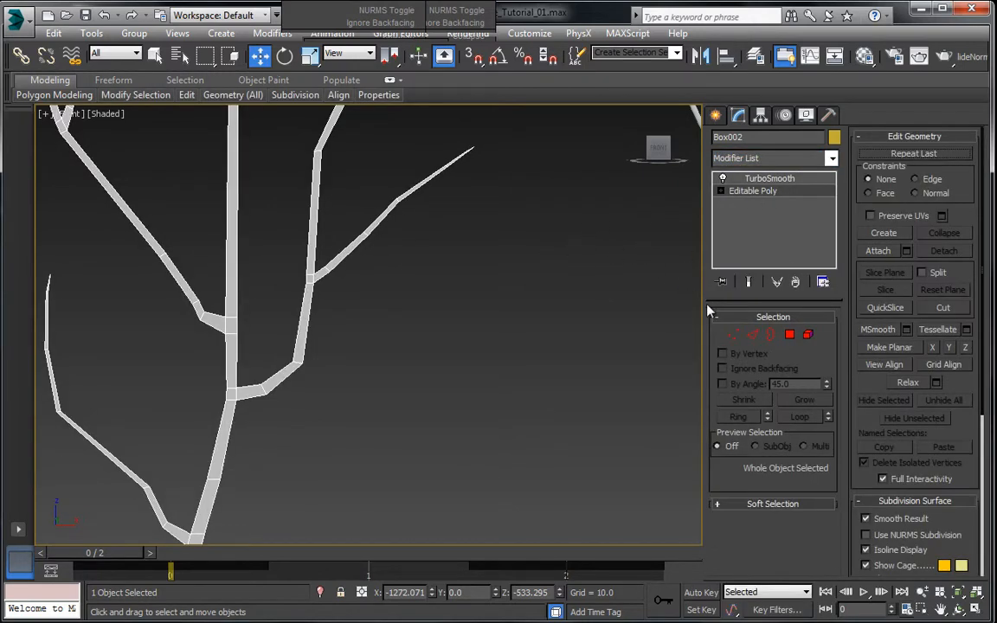
pyautogui.press('2')
pyautogui.moveTo(318, 289); pyautogui.dragTo(456, 384, button='middle')
pyautogui.scroll(3, 553, 289)
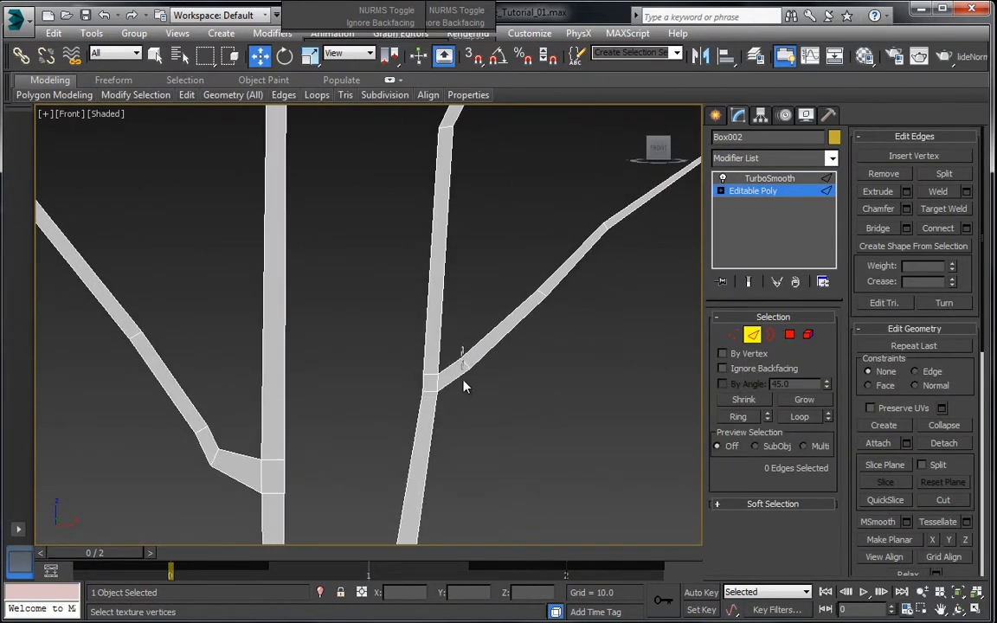
pyautogui.doubleClick(463, 382)
pyautogui.rightClick(465, 337)
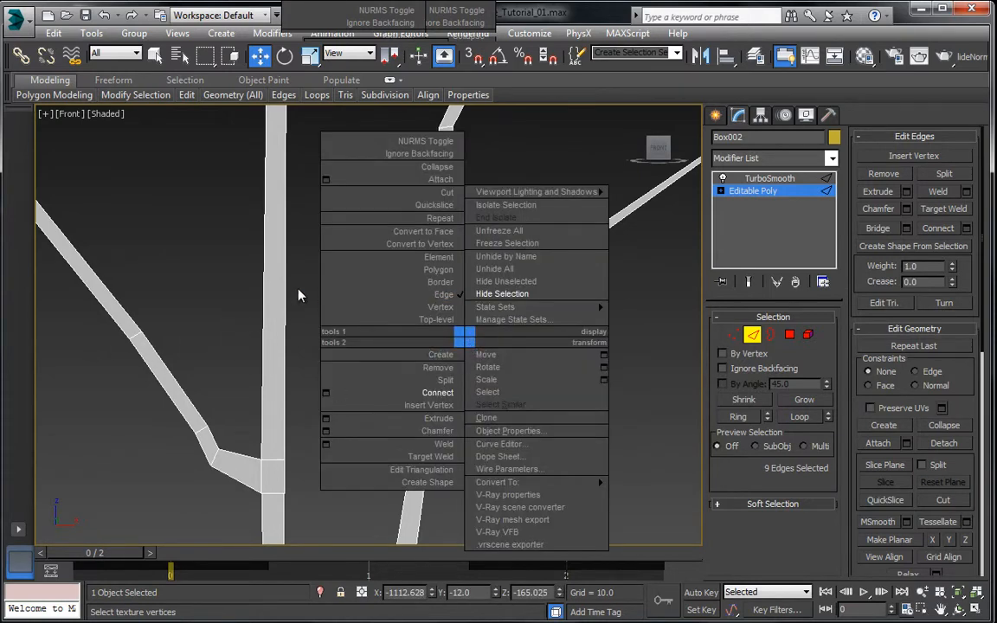
pyautogui.click(428, 367)
# Connect the four long edges at the base of the left stem's right twig, next to its parent branch.
pyautogui.scroll(3, 484, 396)
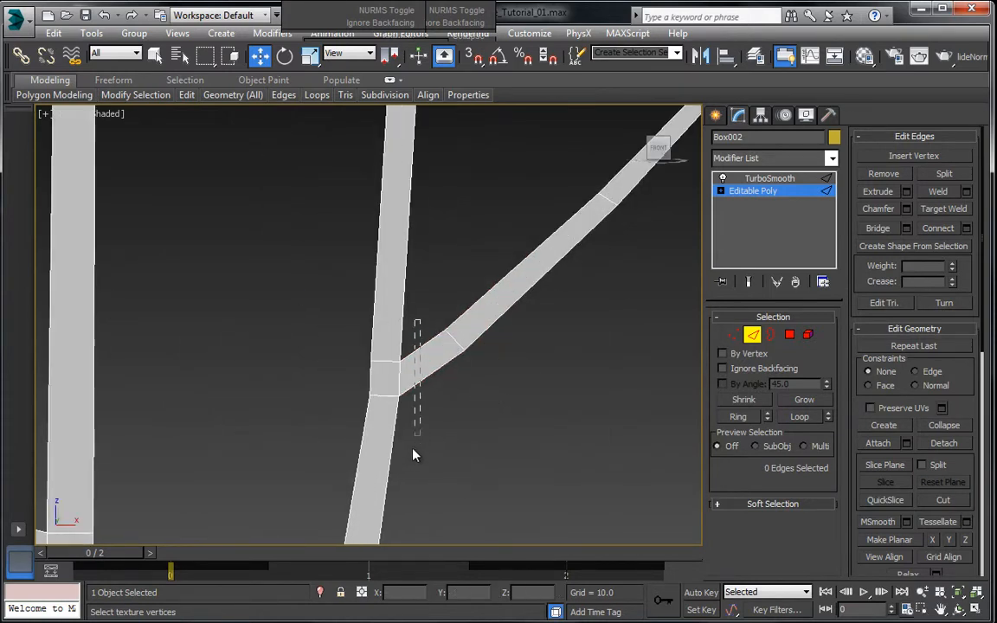
pyautogui.moveTo(413, 449); pyautogui.dragTo(413, 454)
pyautogui.rightClick(418, 353)
pyautogui.click(401, 410)
# Select the four long edges at the base of the left stem's left branch, next to the main trunk.
pyautogui.moveTo(363, 420); pyautogui.dragTo(510, 280, button='middle')
pyautogui.scroll(-2, 199, 356)
pyautogui.moveTo(199, 356); pyautogui.dragTo(388, 306, button='middle')
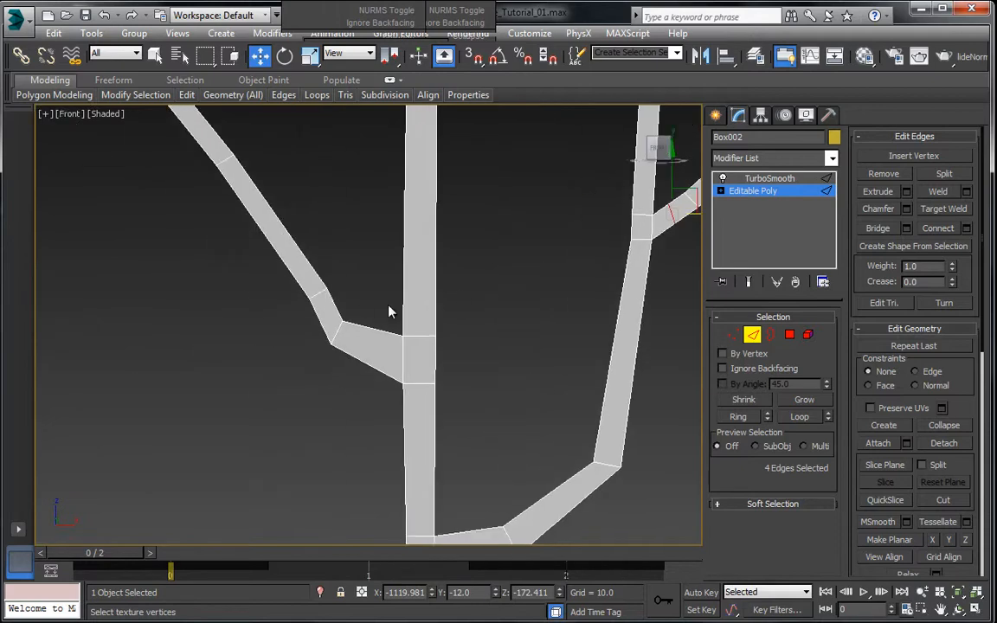
pyautogui.moveTo(376, 421); pyautogui.dragTo(375, 422)
pyautogui.rightClick(376, 350)
pyautogui.click(350, 408)
pyautogui.moveTo(356, 370); pyautogui.dragTo(351, 399, button='middle')
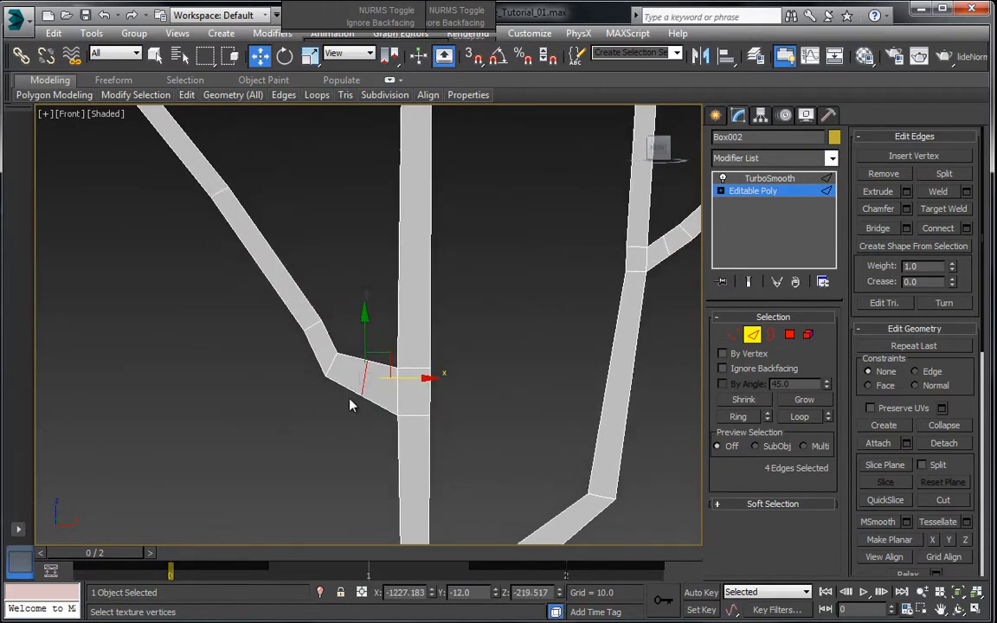
pyautogui.scroll(-2, 351, 399)
pyautogui.scroll(4, 361, 336)
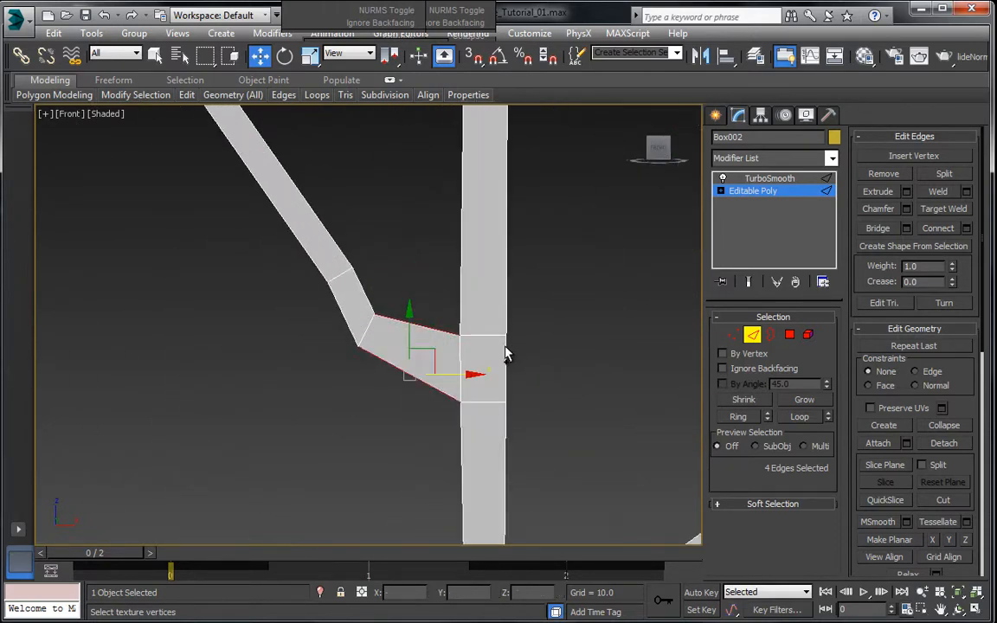
# Connect the selected branch edges with one segment and 0 pinch, sliding the new loop close to the main trunk.
pyautogui.rightClick(463, 351)
pyautogui.click(319, 384)
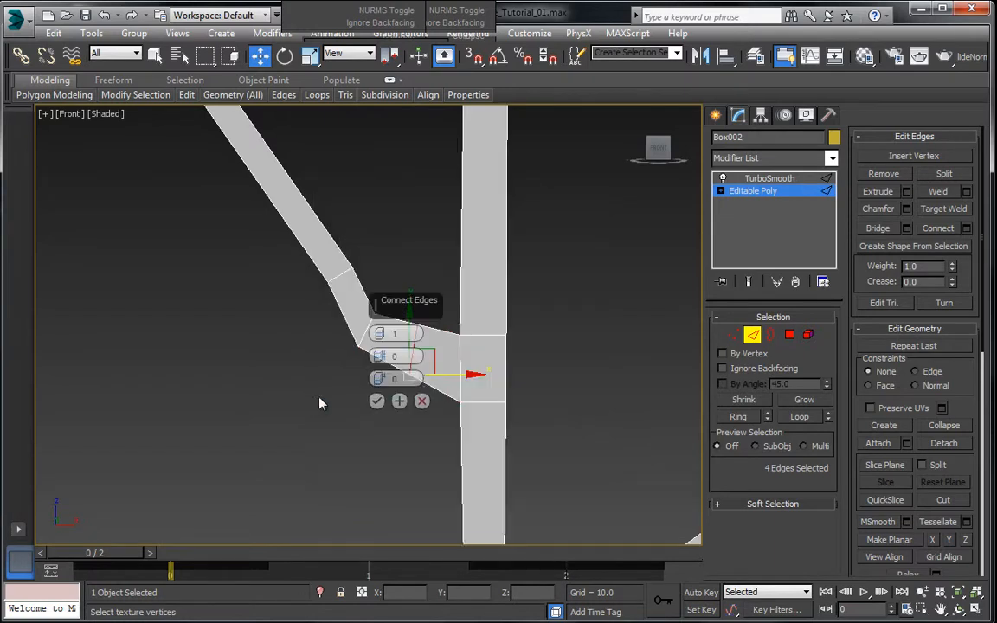
pyautogui.moveTo(379, 356); pyautogui.dragTo(366, 301)
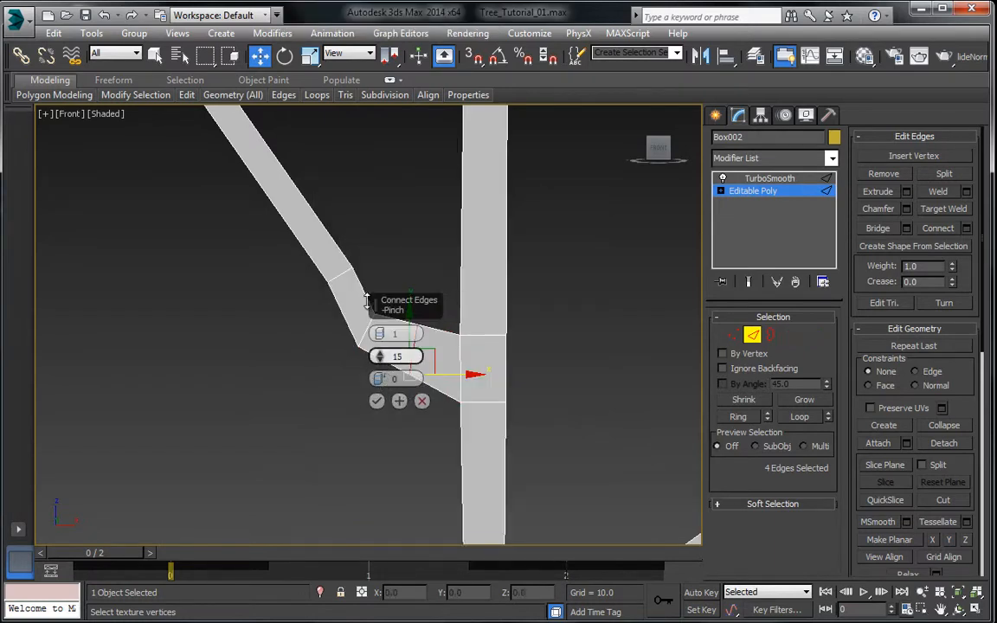
pyautogui.rightClick(379, 357)
pyautogui.moveTo(379, 378); pyautogui.dragTo(406, 554)
pyautogui.click(377, 401)
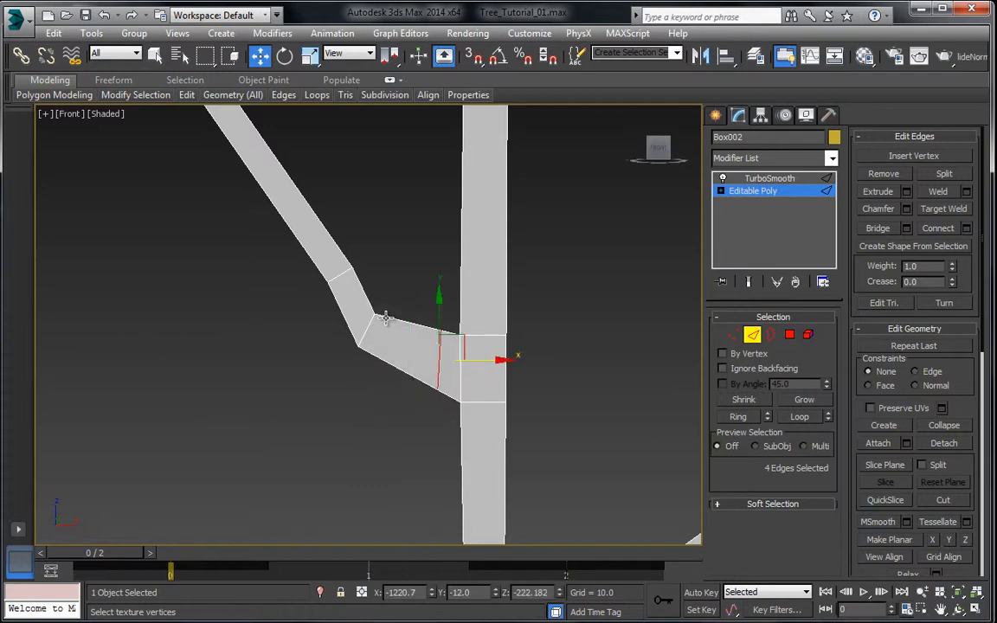
# Connect the four long edges at the base of the inner twig on the upper-left fork, keeping the same slide.
pyautogui.scroll(-5, 383, 286)
pyautogui.moveTo(373, 129); pyautogui.dragTo(359, 303, button='middle')
pyautogui.scroll(-3, 358, 303)
pyautogui.scroll(2, 360, 307)
pyautogui.scroll(4, 263, 260)
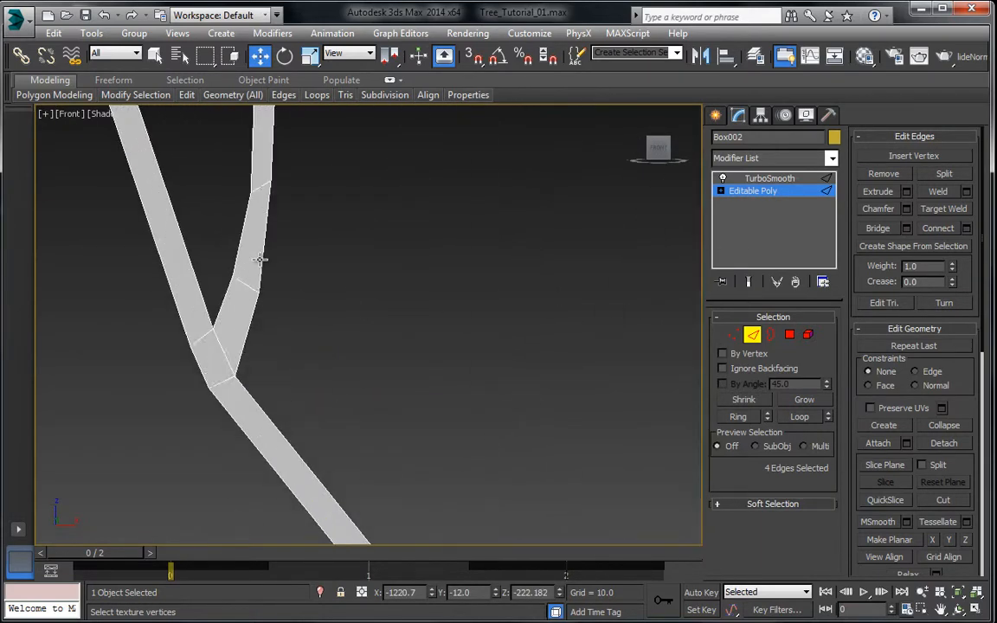
pyautogui.scroll(2, 179, 347)
pyautogui.moveTo(289, 378); pyautogui.dragTo(289, 379)
pyautogui.rightClick(250, 348)
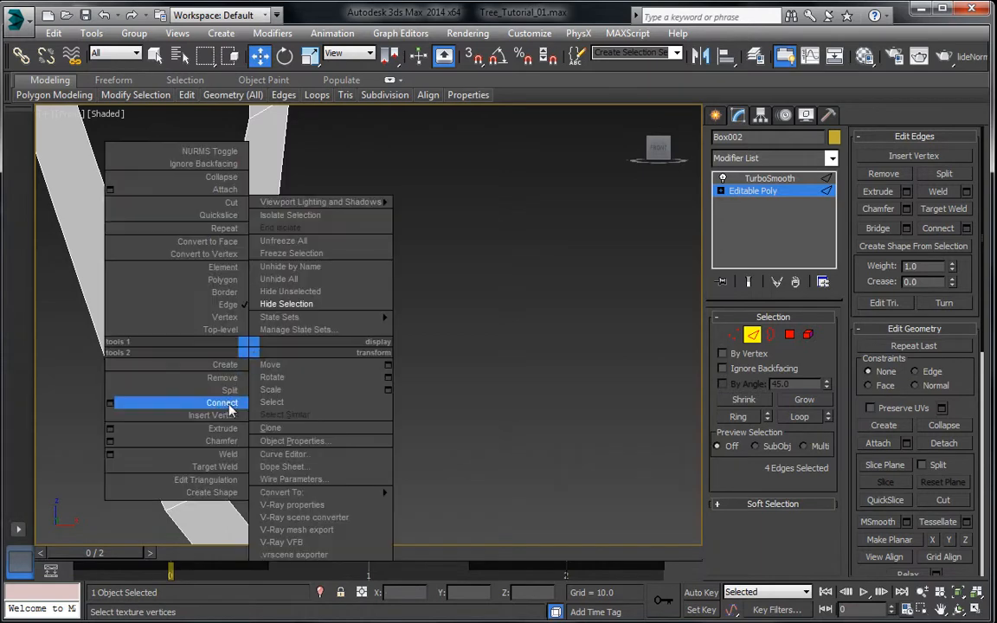
pyautogui.click(228, 404)
# Connect the four long edges at the base of the left stem's lowest left twig, next to the trunk.
pyautogui.moveTo(271, 446); pyautogui.dragTo(360, 257, button='middle')
pyautogui.scroll(-6, 361, 259)
pyautogui.moveTo(340, 368); pyautogui.dragTo(363, 472, button='middle')
pyautogui.scroll(2, 410, 336)
pyautogui.scroll(2, 433, 262)
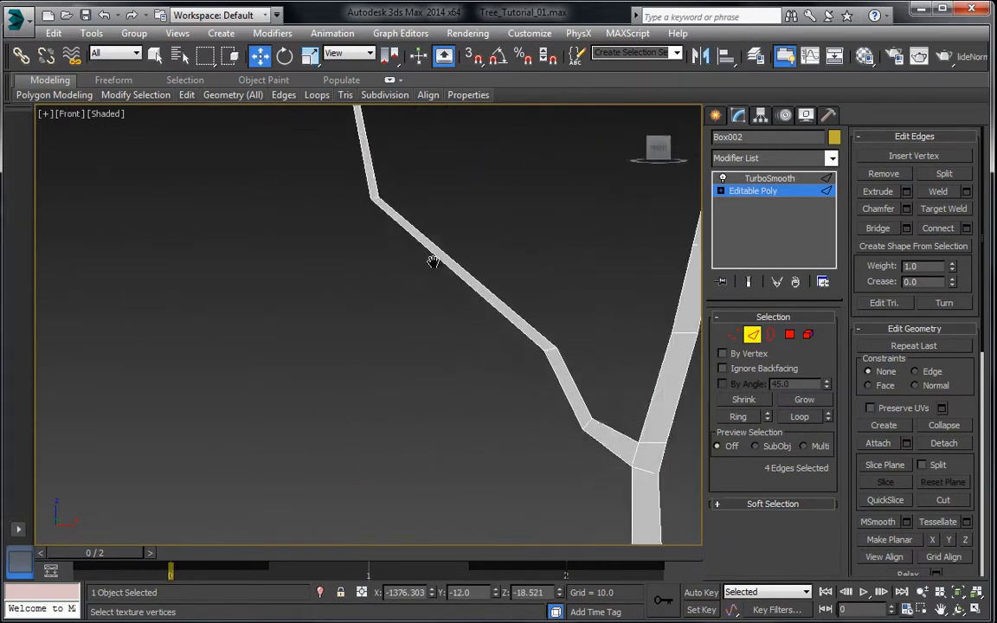
pyautogui.scroll(3, 348, 297)
pyautogui.moveTo(426, 344); pyautogui.dragTo(428, 341)
pyautogui.rightClick(432, 330)
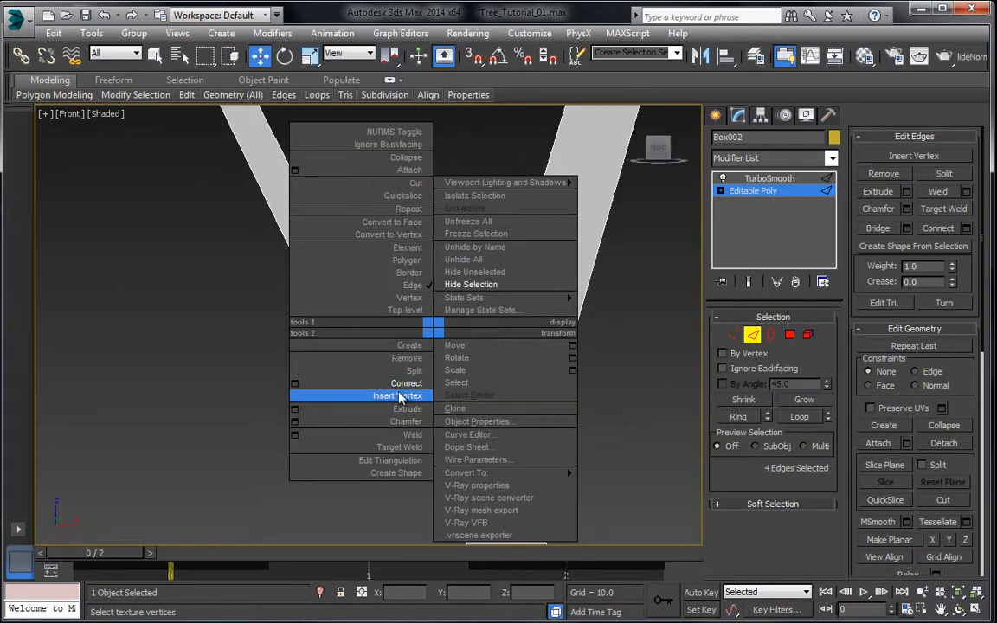
pyautogui.click(303, 383)
# Examine the left stem's upper branches and forks for junctions that lack a support loop.
pyautogui.moveTo(404, 343); pyautogui.dragTo(365, 394, button='middle')
pyautogui.scroll(-6, 378, 290)
pyautogui.moveTo(423, 167); pyautogui.dragTo(367, 446, button='middle')
pyautogui.scroll(-2, 367, 441)
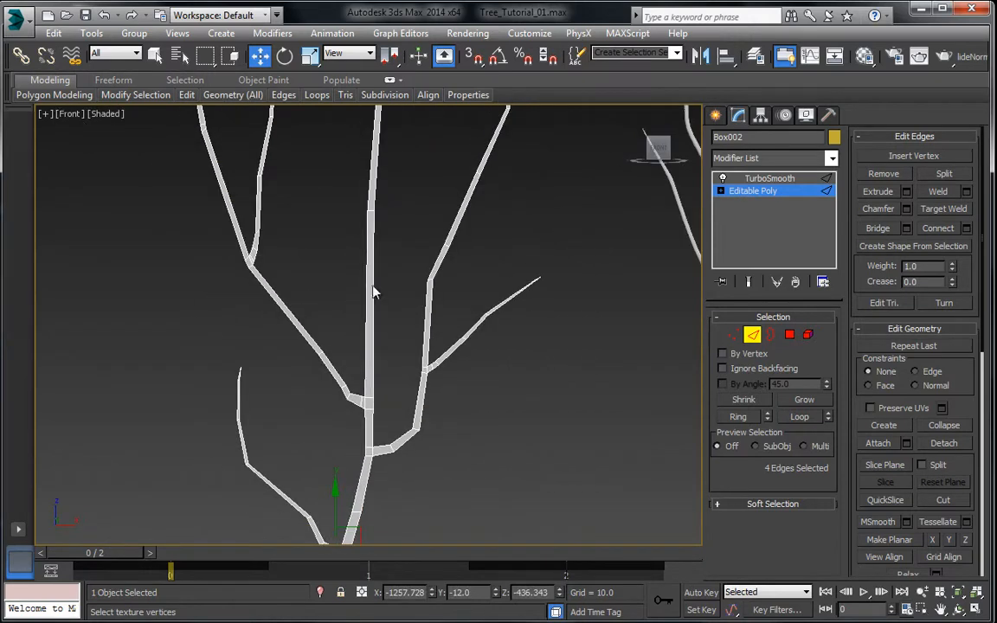
pyautogui.moveTo(373, 292); pyautogui.dragTo(365, 444, button='middle')
pyautogui.moveTo(434, 246); pyautogui.dragTo(451, 308, button='middle')
pyautogui.scroll(8, 394, 319)
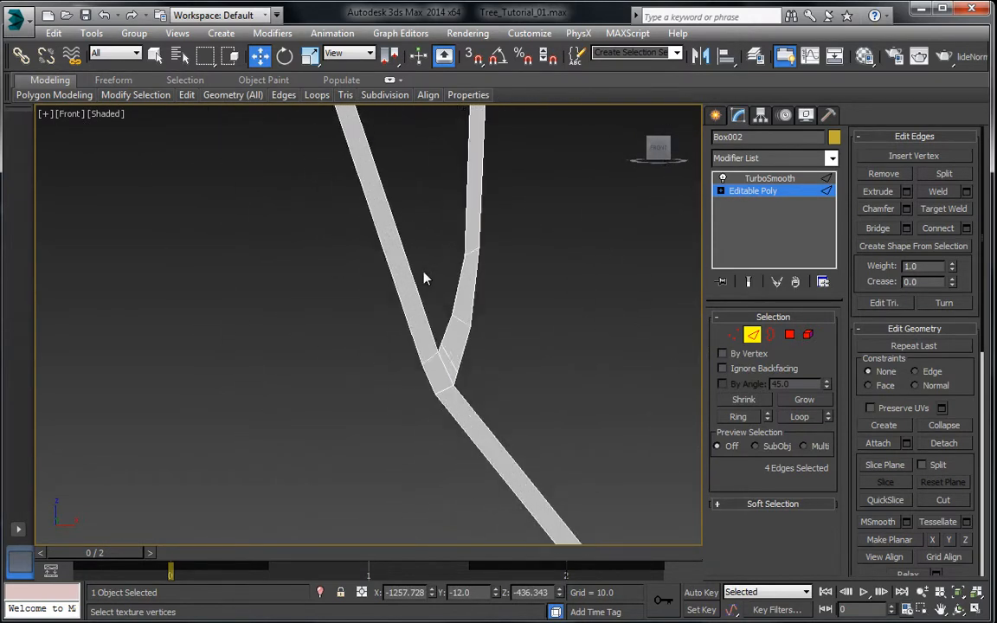
pyautogui.scroll(-8, 446, 254)
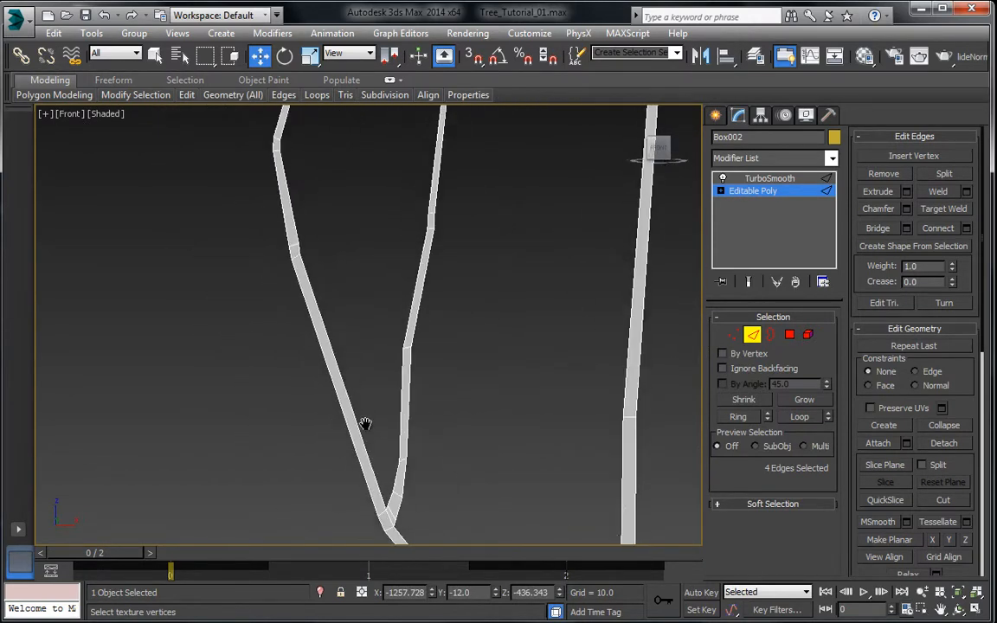
pyautogui.moveTo(413, 302); pyautogui.dragTo(407, 295, button='middle')
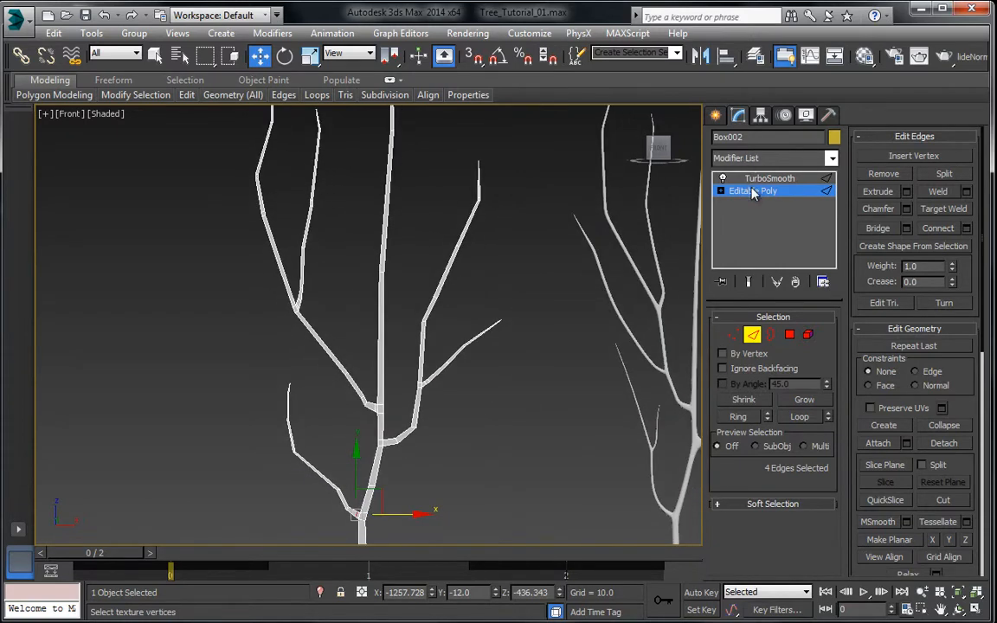
# Return the left stem to its TurboSmooth level and deselect it.
pyautogui.click(753, 192)
pyautogui.click(770, 178)
pyautogui.click(503, 372)
pyautogui.scroll(-3, 428, 269)
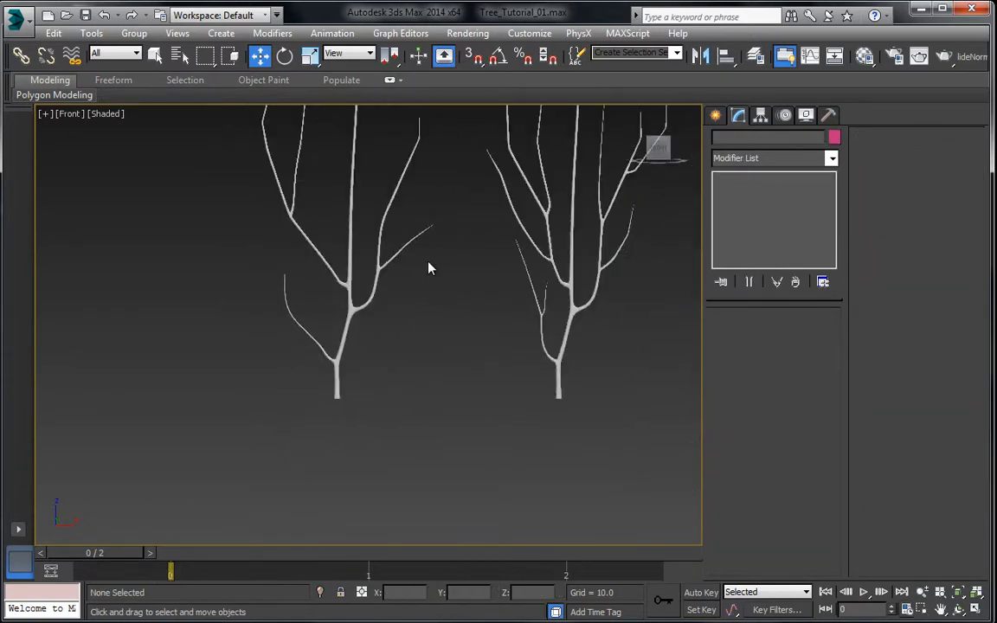
pyautogui.moveTo(496, 251); pyautogui.dragTo(299, 159, button='middle')
# Examine the smoothed stems in perspective and switch to the top view to check their depth.
pyautogui.click(259, 55)
pyautogui.scroll(8, 383, 256)
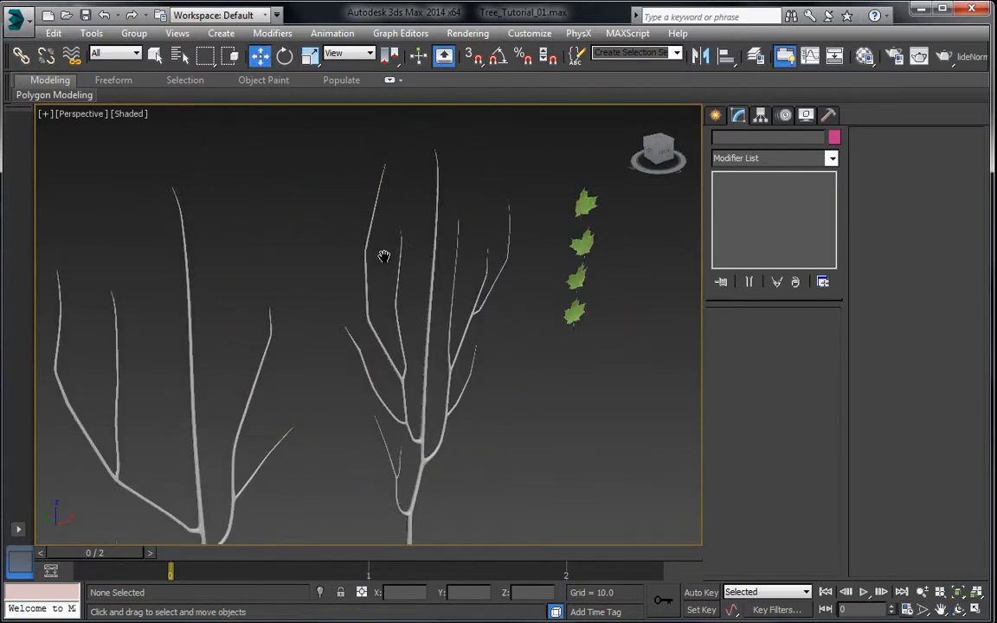
pyautogui.scroll(3, 399, 242)
pyautogui.click(417, 269)
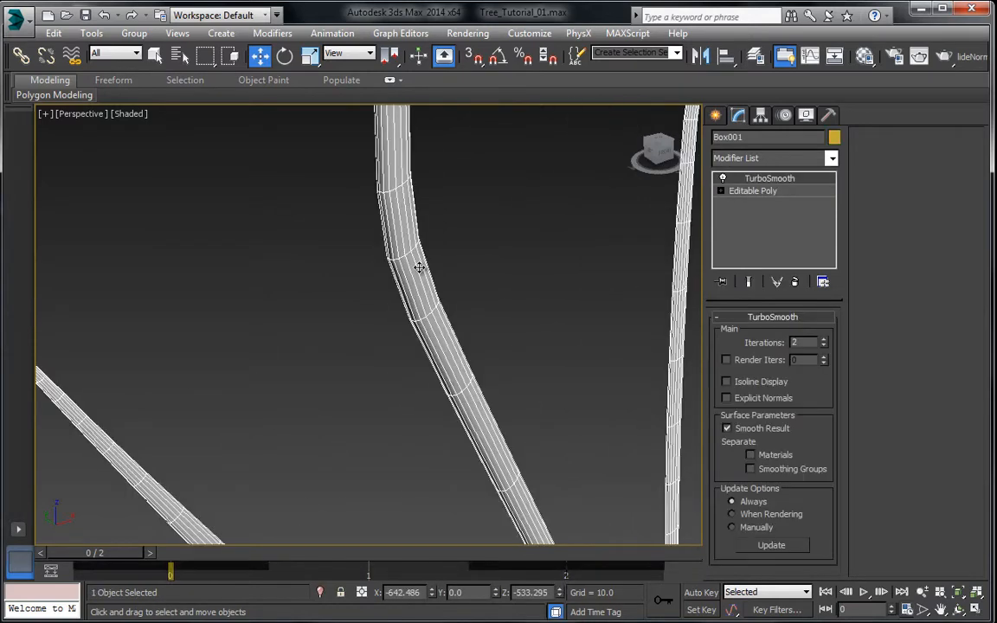
pyautogui.moveTo(419, 265); pyautogui.dragTo(432, 393, button='middle')
pyautogui.scroll(-3, 420, 355)
pyautogui.moveTo(395, 295); pyautogui.dragTo(418, 281, button='middle')
pyautogui.press('t')
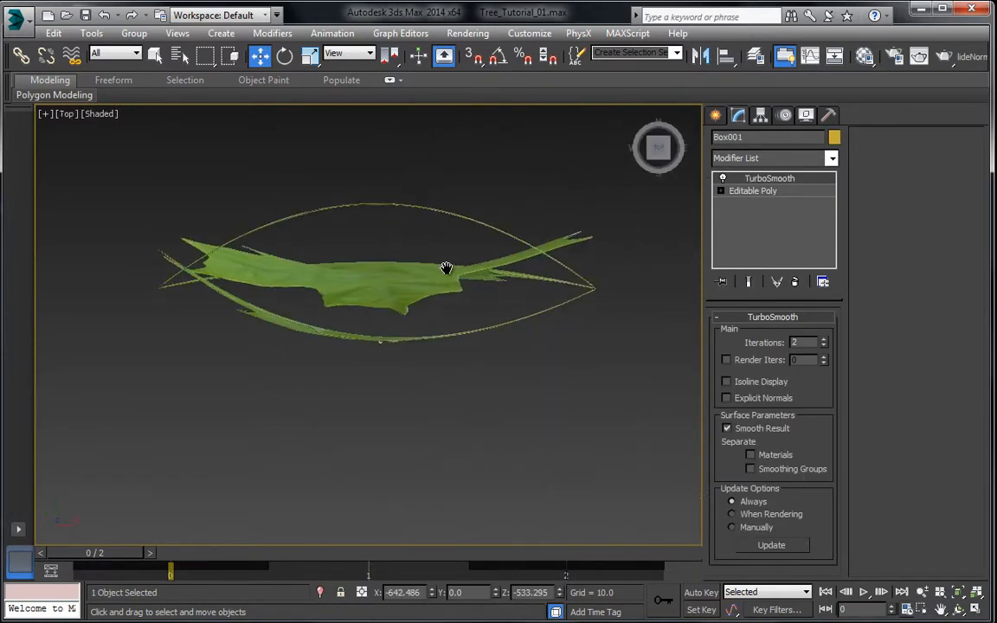
# Try to thicken both stems by scaling them up along Y in the top view, and inspect them in perspective.
pyautogui.click(427, 295)
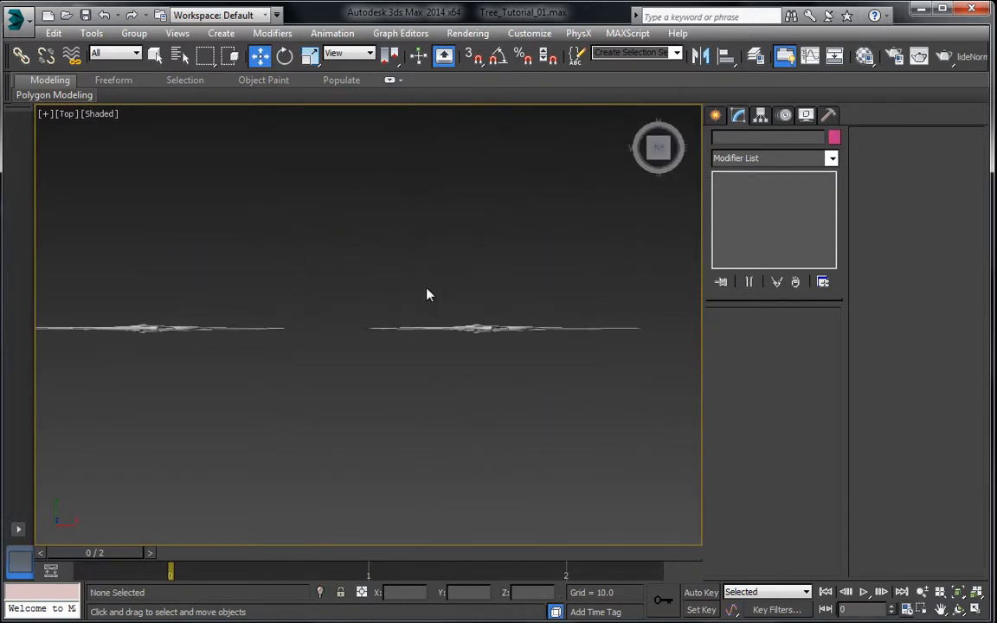
pyautogui.moveTo(166, 252); pyautogui.dragTo(524, 388)
pyautogui.press('z')
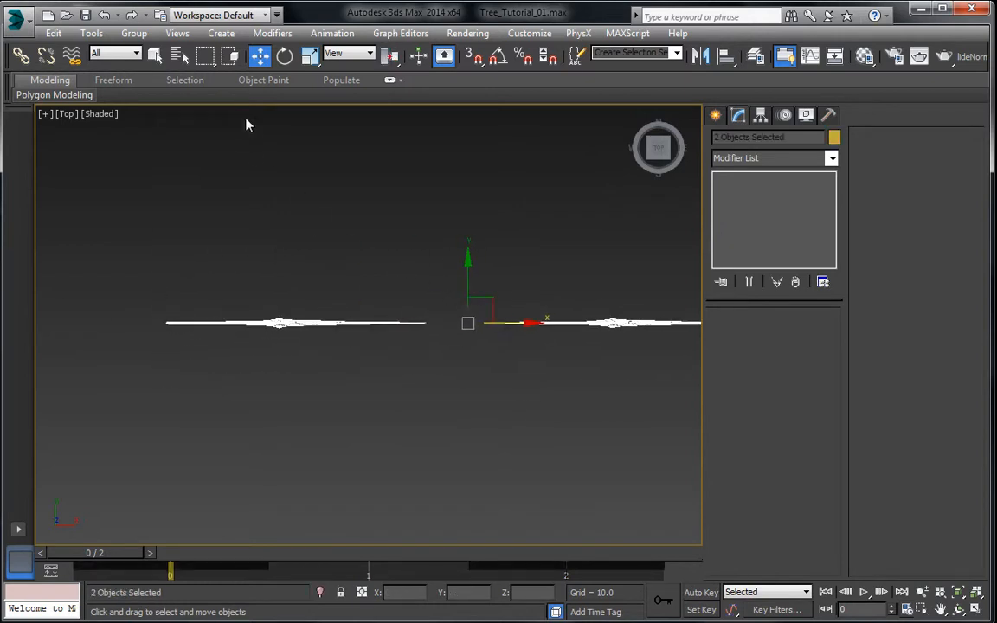
pyautogui.click(309, 56)
pyautogui.moveTo(465, 256); pyautogui.dragTo(457, 153)
pyautogui.click(259, 290)
pyautogui.scroll(8, 334, 272)
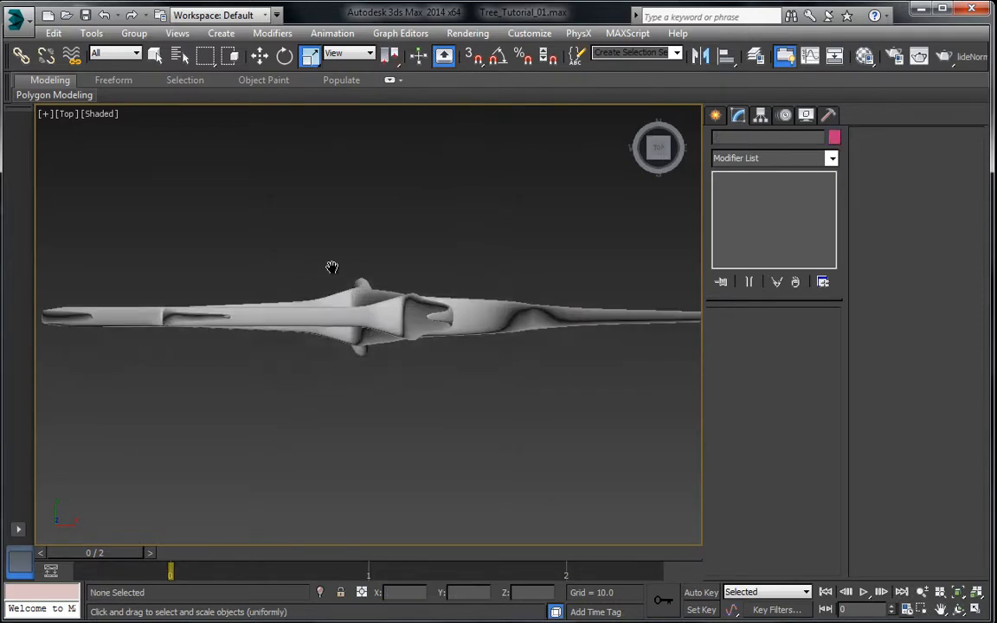
pyautogui.click(391, 300)
pyautogui.moveTo(392, 300); pyautogui.dragTo(355, 274, button='middle')
pyautogui.scroll(-2, 350, 318)
pyautogui.press('p')
pyautogui.keyDown('alt'); pyautogui.moveTo(355, 331); pyautogui.dragTo(366, 424, button='middle'); pyautogui.keyUp('alt')
# Undo the Y scaling of both stems, check their junctions and deselect them.
pyautogui.hotkey('ctrl', 'z')
pyautogui.hotkey('ctrl', 'z')
pyautogui.hotkey('ctrl', 'z')
pyautogui.scroll(6, 363, 319)
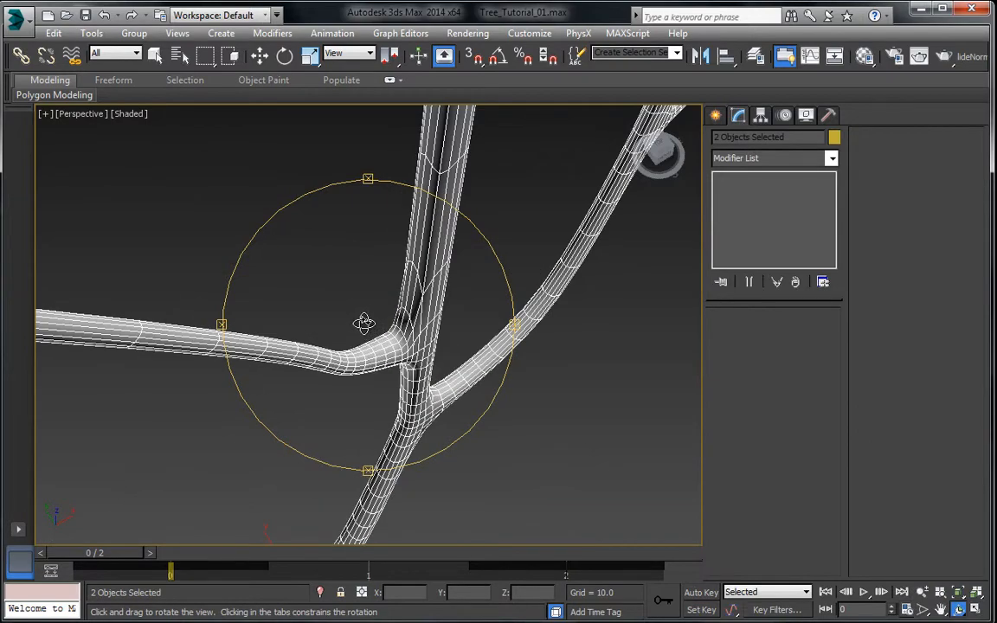
pyautogui.scroll(-10, 363, 323)
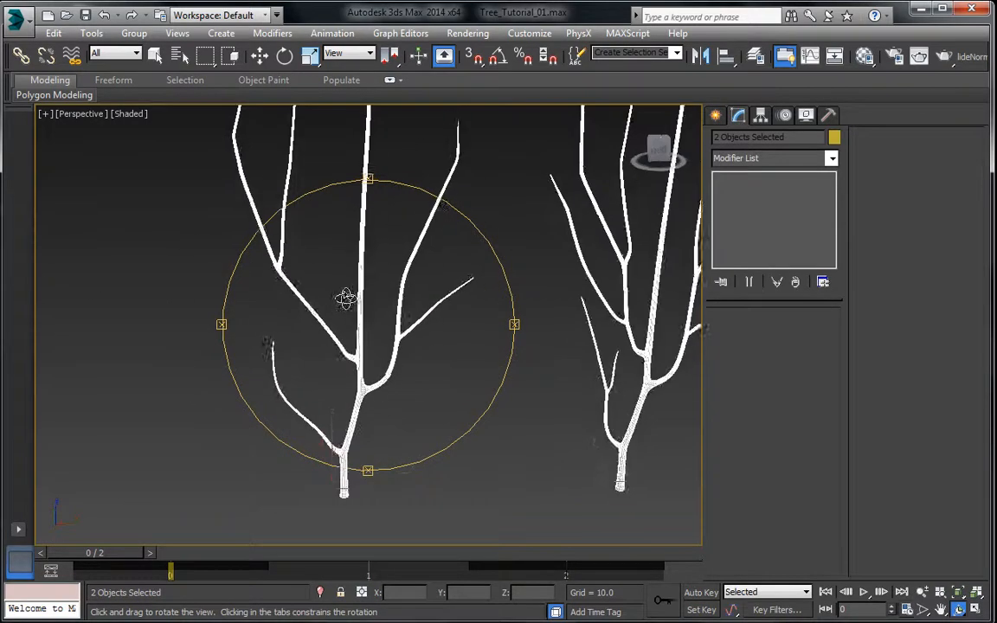
pyautogui.keyDown('alt'); pyautogui.moveTo(345, 298); pyautogui.dragTo(317, 281, button='middle'); pyautogui.keyUp('alt')
pyautogui.click(259, 59)
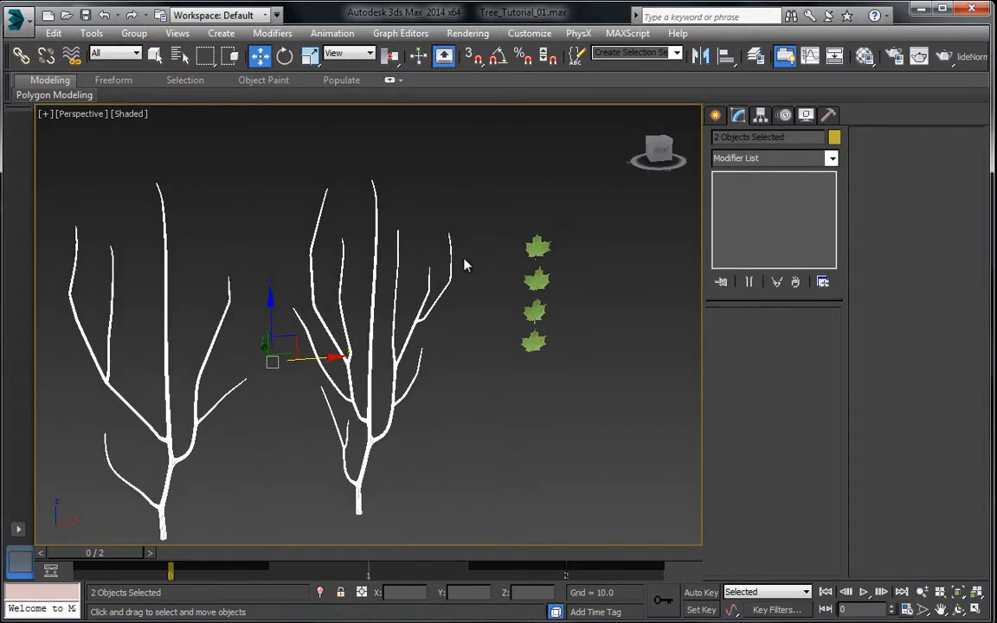
pyautogui.click(446, 207)
# Add a fractal Noise modifier to the right stem with roughness 0.28, iterations 6.83 and strength X 0.34, Y 0.35, Z 1.32.
pyautogui.scroll(5, 381, 256)
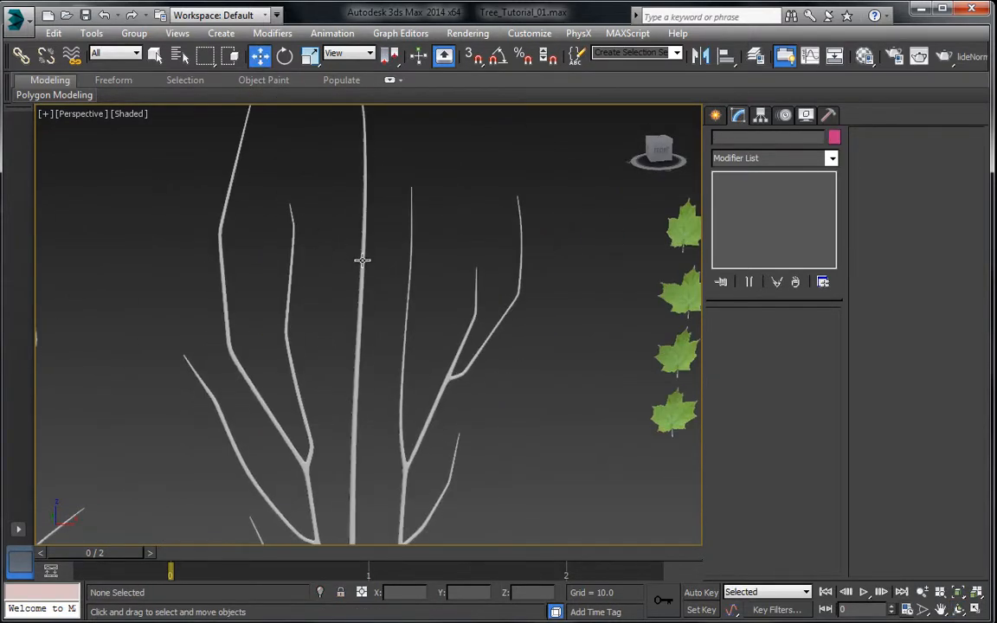
pyautogui.click(360, 260)
pyautogui.click(785, 158)
pyautogui.press('n')
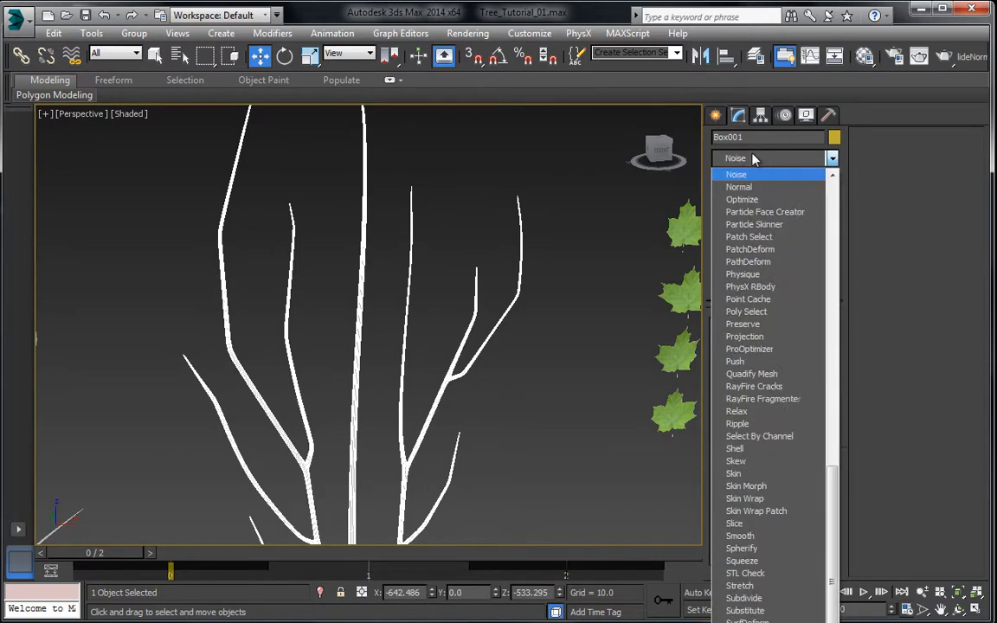
pyautogui.click(762, 176)
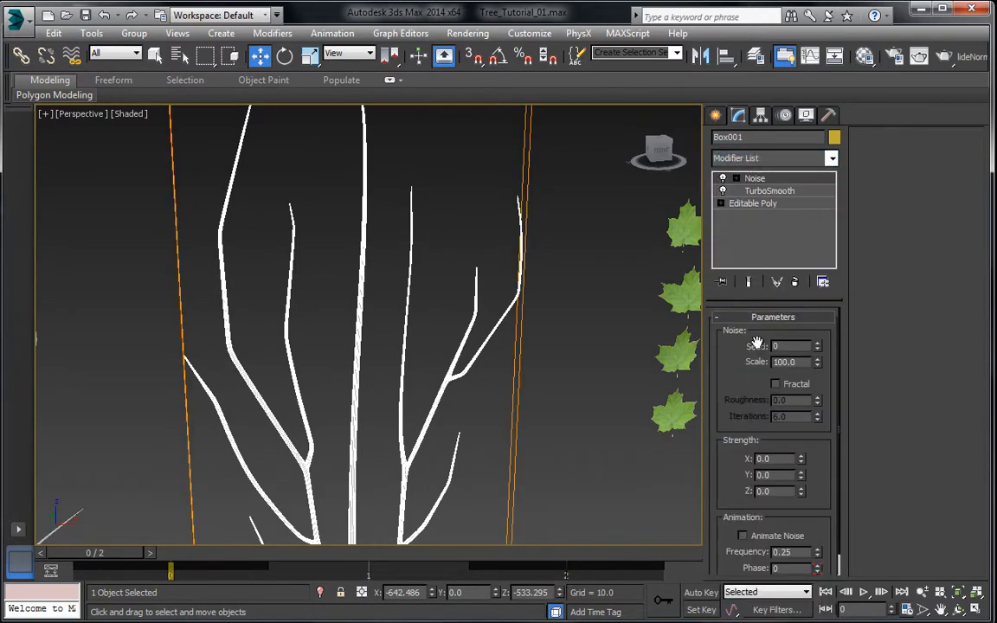
pyautogui.click(810, 385)
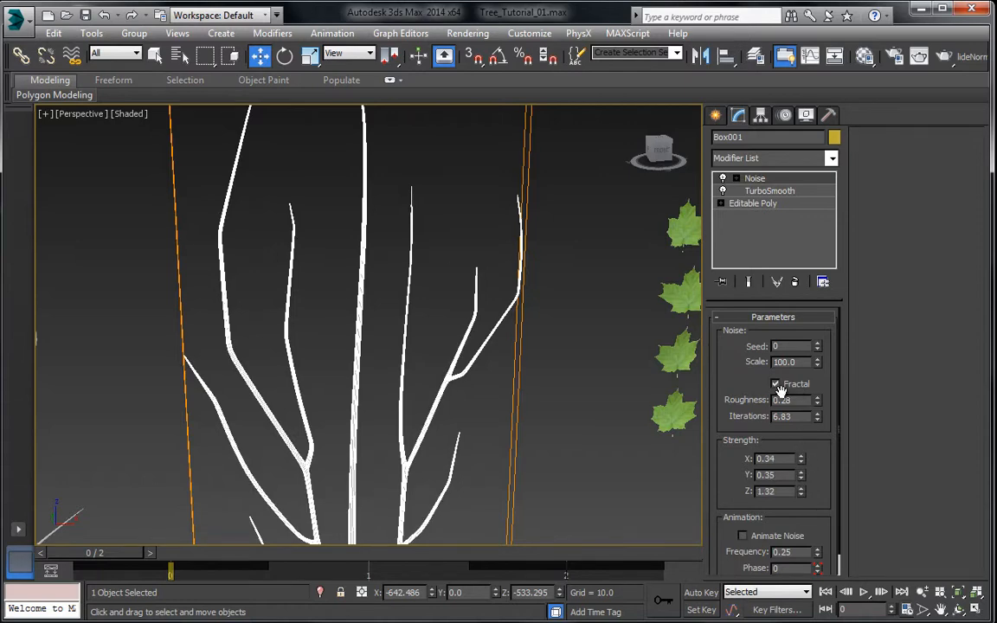
# Raise the Z strength of the right stem's Noise modifier to 7.313.
pyautogui.scroll(-4, 358, 327)
pyautogui.keyDown('alt'); pyautogui.moveTo(370, 355); pyautogui.dragTo(296, 202, button='middle'); pyautogui.keyUp('alt')
pyautogui.moveTo(309, 300); pyautogui.dragTo(321, 292, button='middle')
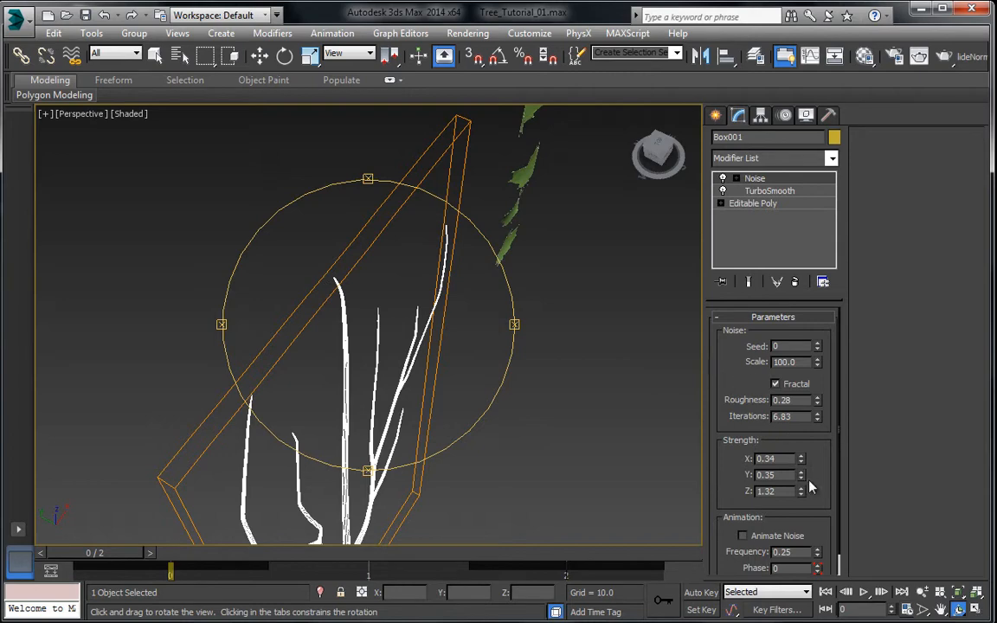
pyautogui.moveTo(801, 492); pyautogui.dragTo(742, 278)
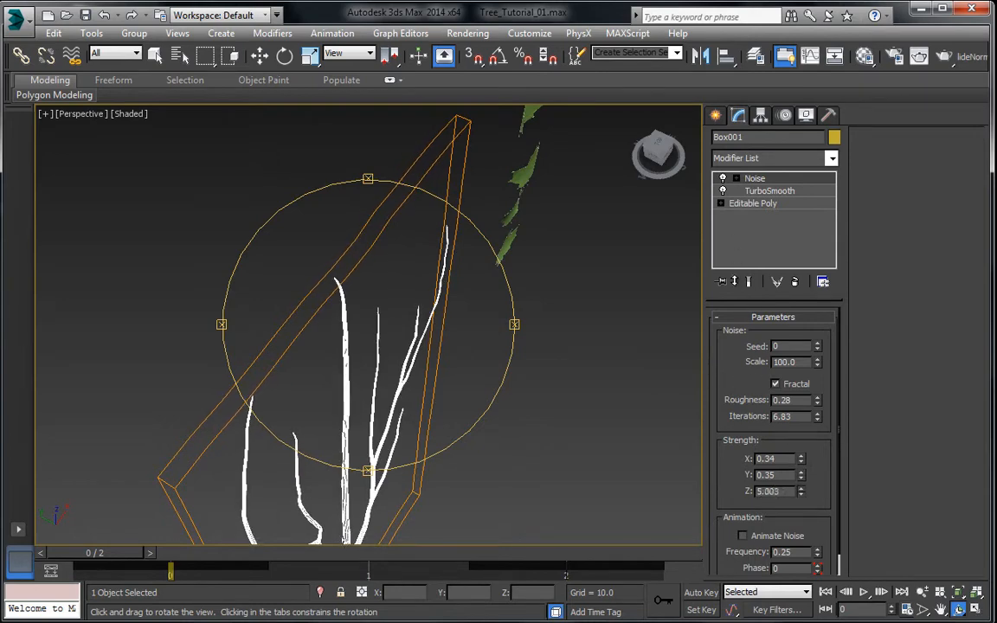
pyautogui.moveTo(708, 198); pyautogui.dragTo(693, 138)
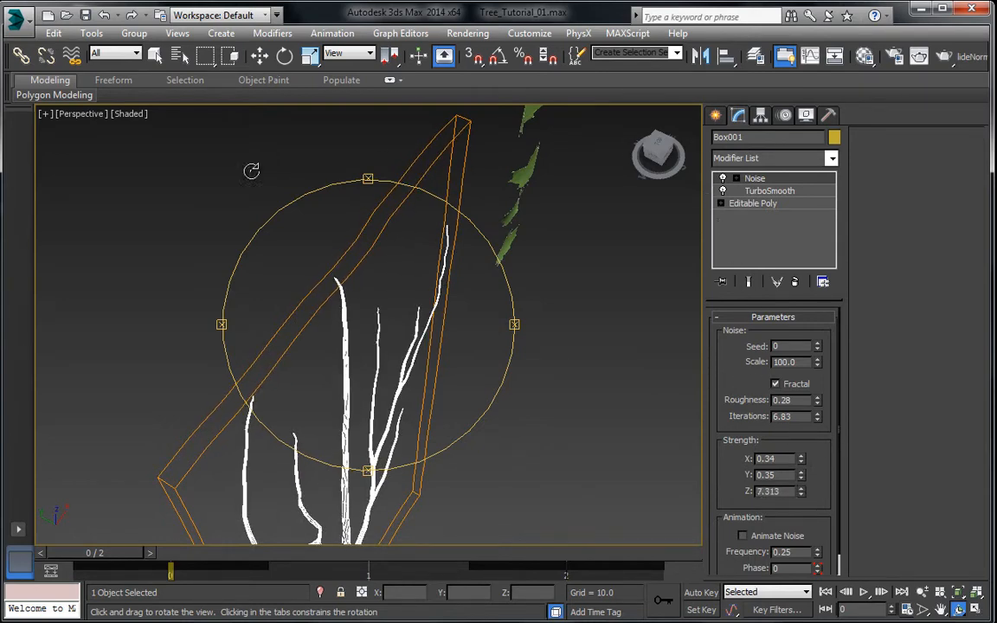
# Turn on edged-face display and examine the right stem's mesh density under the noise.
pyautogui.moveTo(359, 368); pyautogui.dragTo(364, 208, button='middle')
pyautogui.scroll(5, 311, 272)
pyautogui.moveTo(312, 272)
pyautogui.mouseDown()
pyautogui.moveTo(378, 311)
pyautogui.moveTo(304, 277)
pyautogui.moveTo(359, 271)
pyautogui.moveTo(333, 283)
pyautogui.mouseUp()
pyautogui.press('F4')
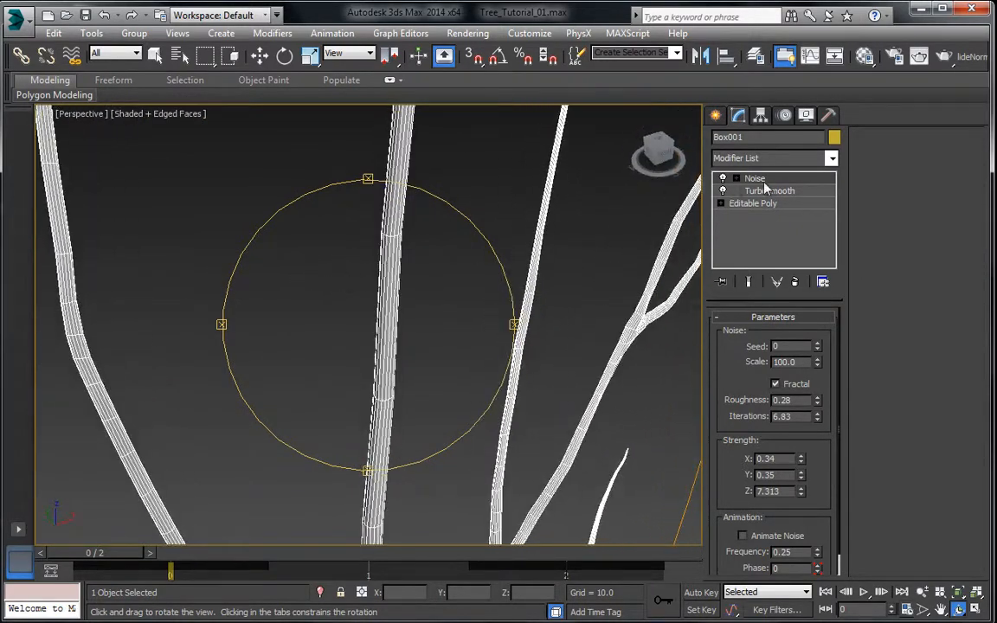
# Increase the iterations of the right stem's TurboSmooth beneath Noise, check the denser mesh and deselect the stem.
pyautogui.click(765, 189)
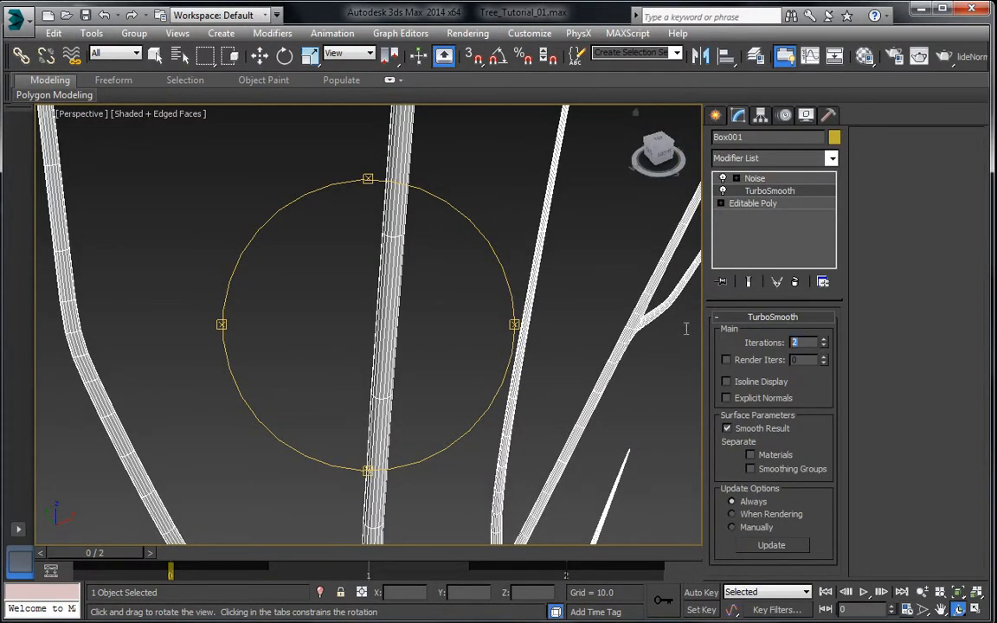
pyautogui.click(266, 58)
pyautogui.click(278, 201)
pyautogui.moveTo(341, 320); pyautogui.dragTo(362, 372, button='middle')
pyautogui.click(413, 253)
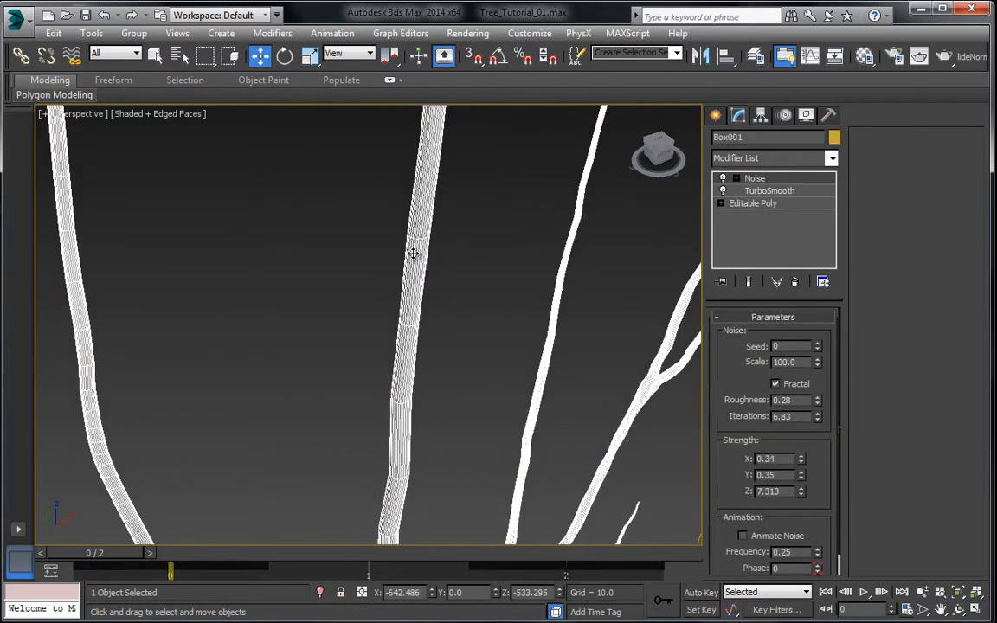
pyautogui.scroll(-2, 408, 277)
pyautogui.click(334, 272)
pyautogui.scroll(-6, 347, 303)
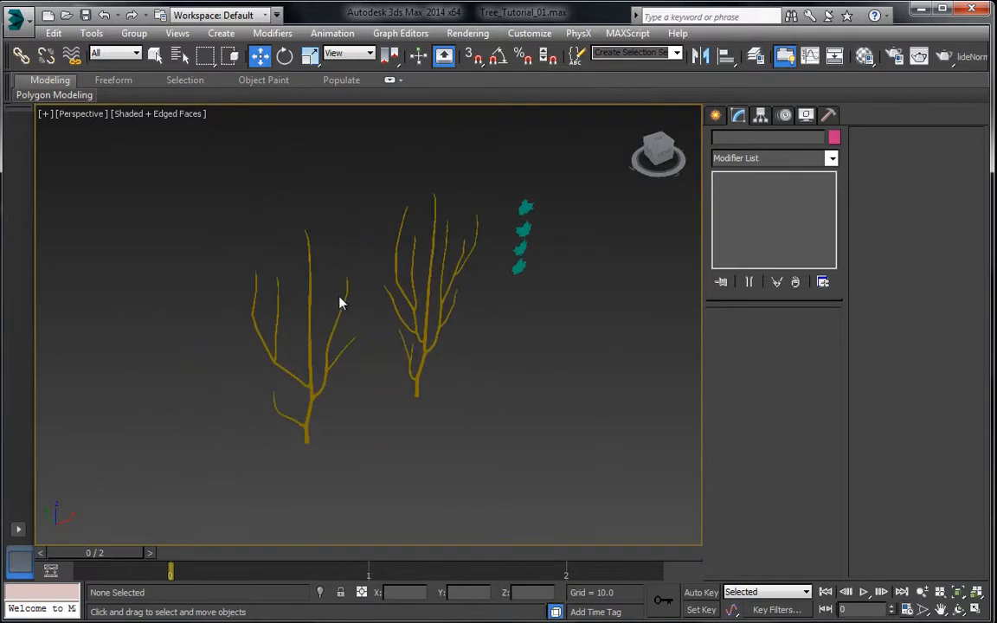
# Add a fractal Noise modifier to the left stem with roughness 0.415, iterations 6.9 and strength 0.67 in X and Y.
pyautogui.scroll(3, 325, 308)
pyautogui.click(300, 307)
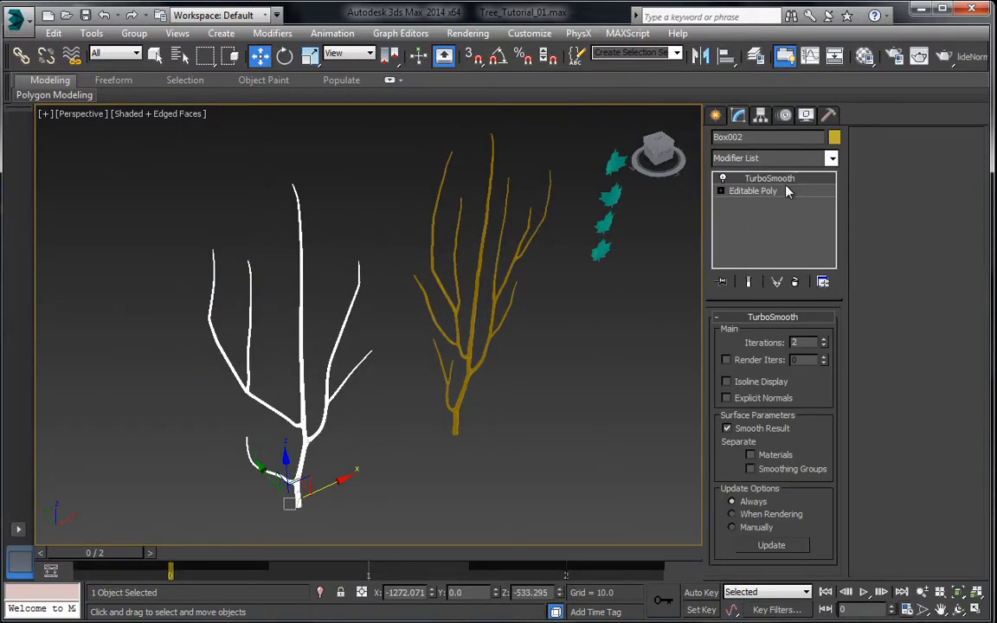
pyautogui.click(612, 385)
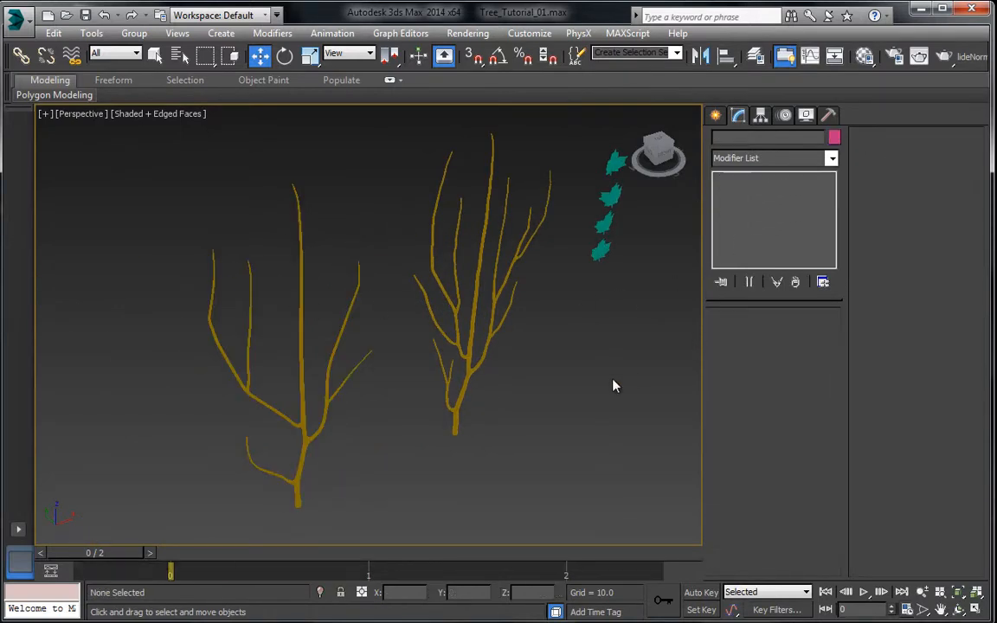
pyautogui.click(296, 302)
pyautogui.click(814, 159)
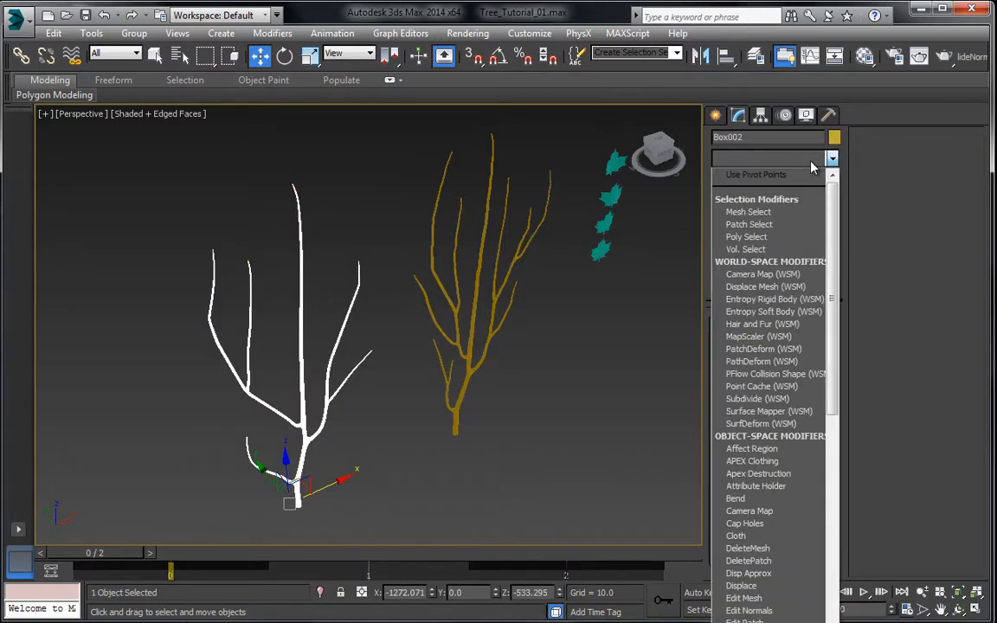
pyautogui.press('n')
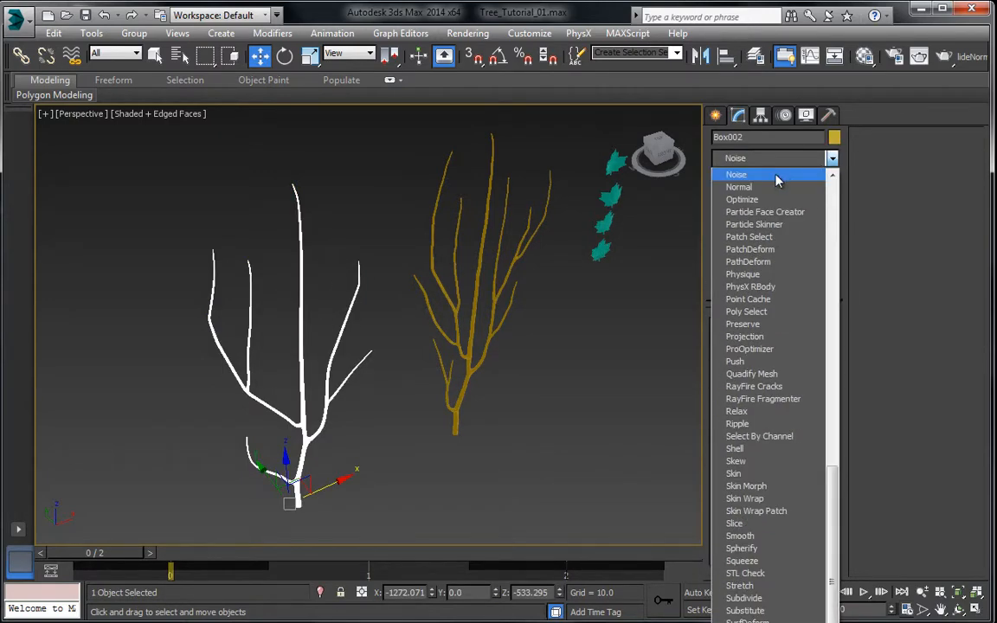
pyautogui.click(776, 177)
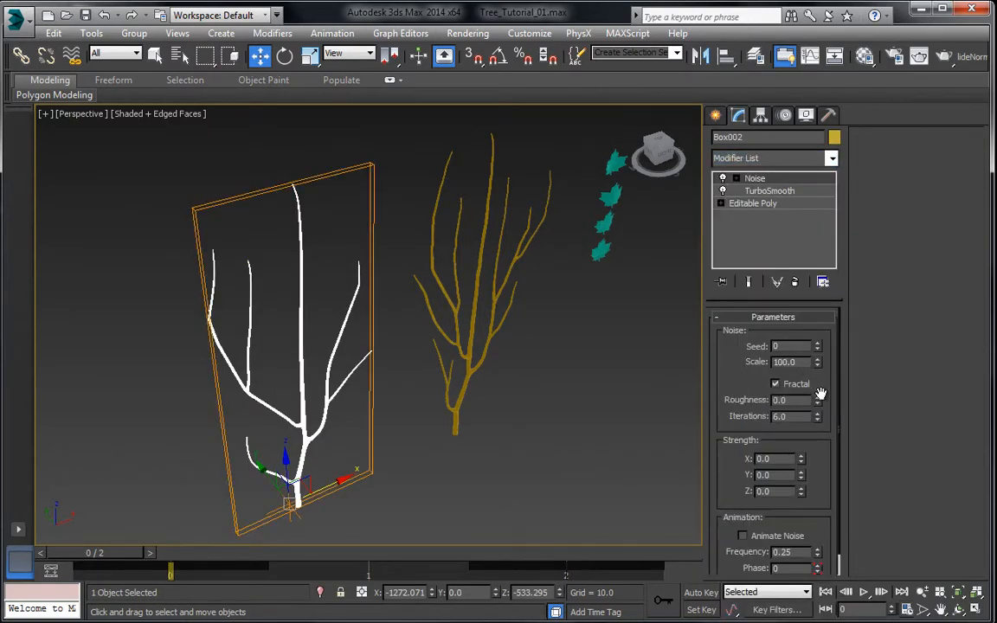
pyautogui.moveTo(817, 396); pyautogui.dragTo(822, 335)
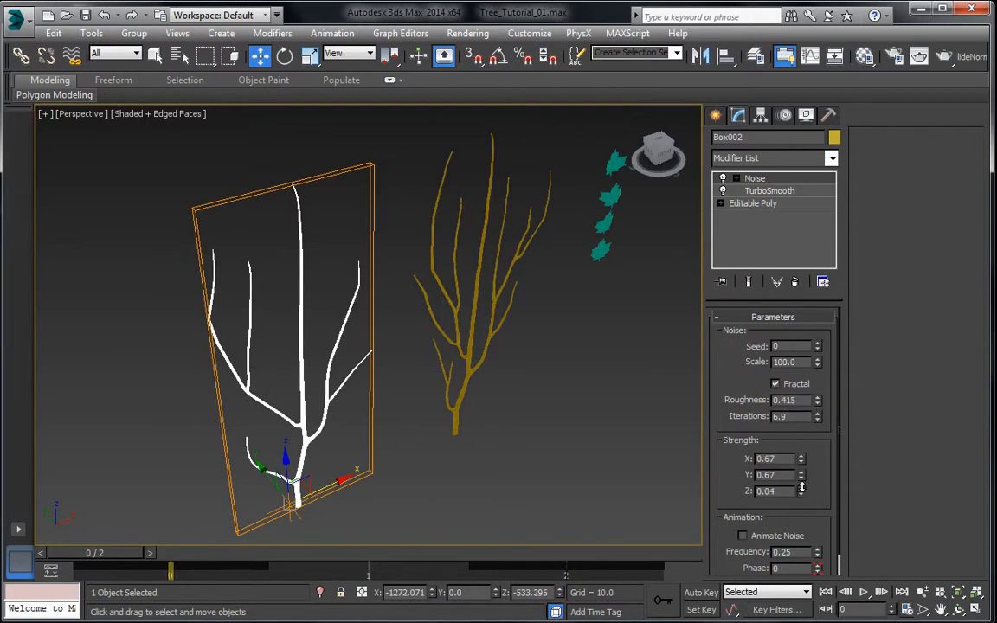
# Raise the Z strength of the left stem's Noise modifier to 4.38.
pyautogui.keyDown('alt'); pyautogui.moveTo(229, 273); pyautogui.dragTo(514, 339, button='middle'); pyautogui.keyUp('alt')
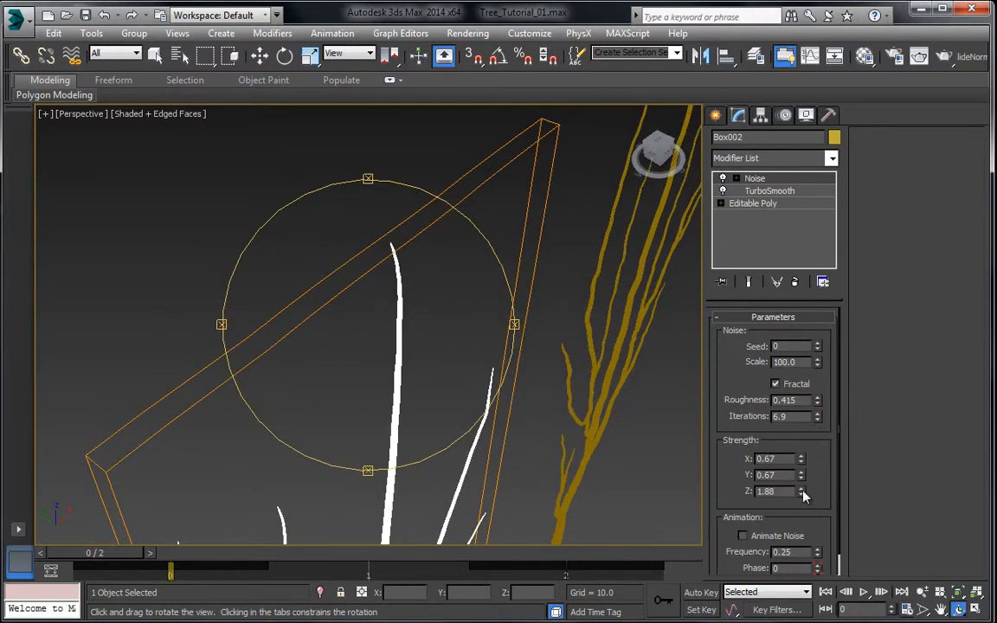
pyautogui.moveTo(803, 495); pyautogui.dragTo(713, 408)
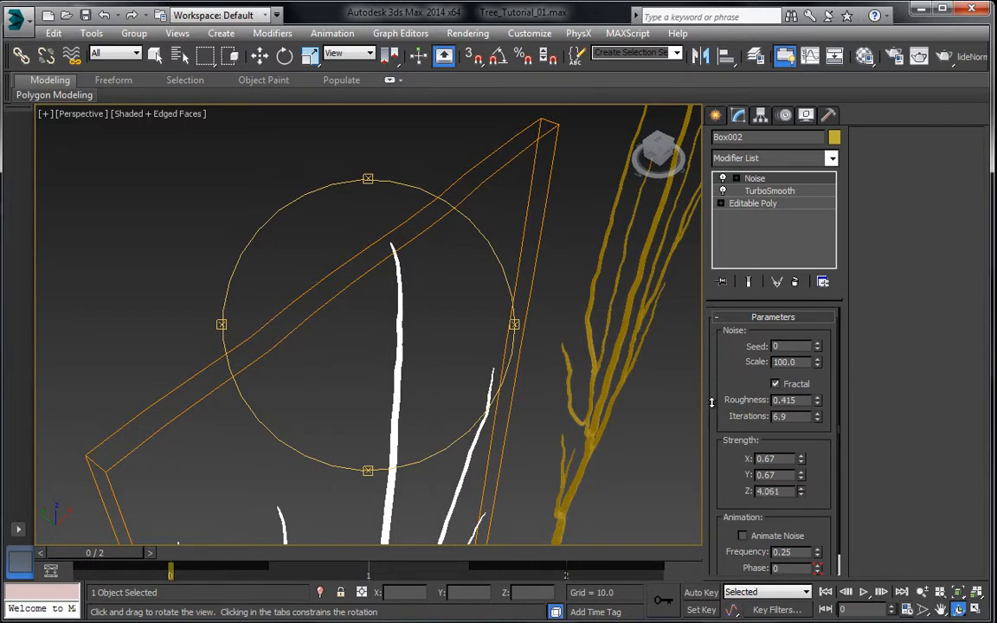
pyautogui.moveTo(351, 321); pyautogui.dragTo(287, 288)
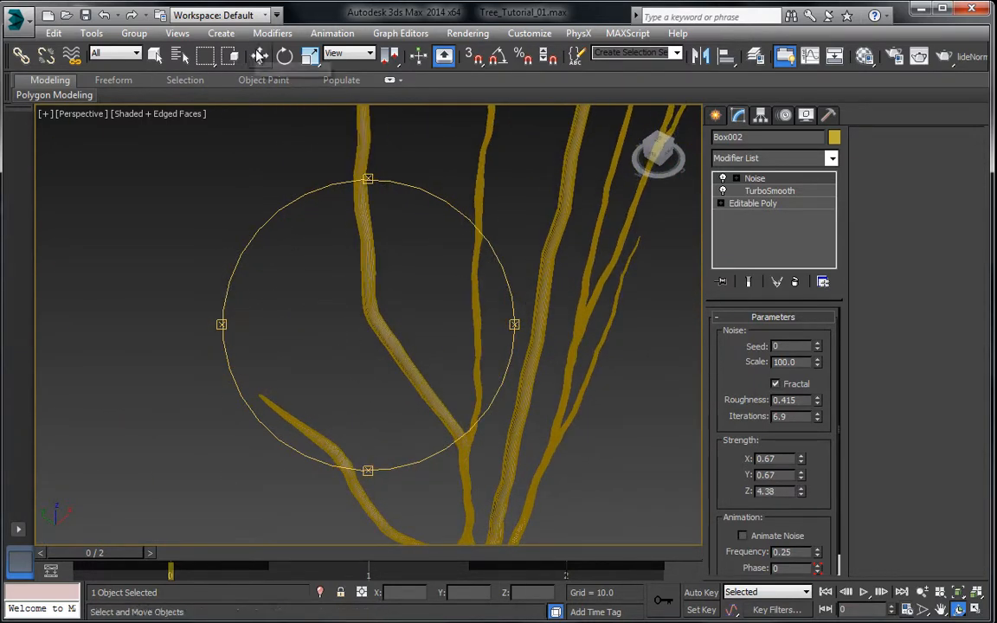
# Lower the Z strength of the right stem's Noise modifier to 3.656 and deselect the stem.
pyautogui.click(259, 58)
pyautogui.click(278, 270)
pyautogui.moveTo(333, 307); pyautogui.dragTo(408, 401, button='middle')
pyautogui.click(431, 299)
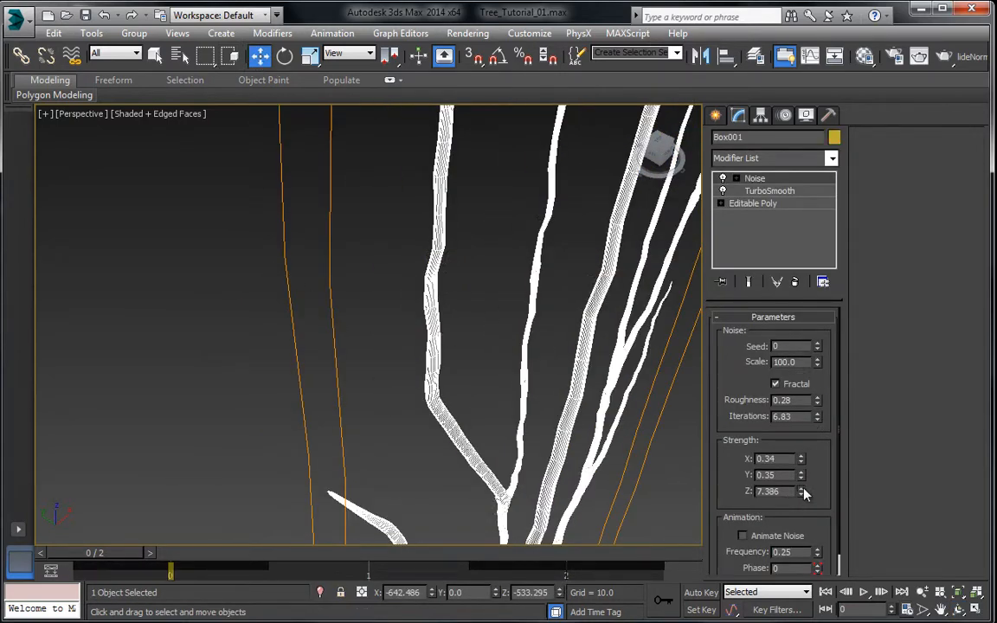
pyautogui.moveTo(801, 491); pyautogui.dragTo(804, 526)
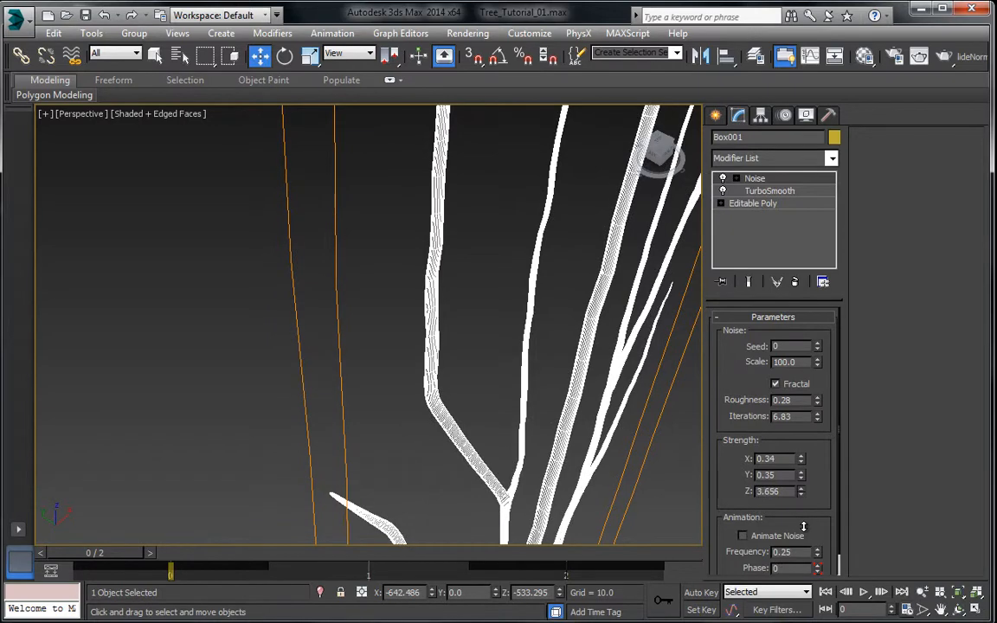
pyautogui.click(277, 217)
# Switch to the front view and examine both finished stems beside the column of maple leaves.
pyautogui.scroll(-6, 273, 295)
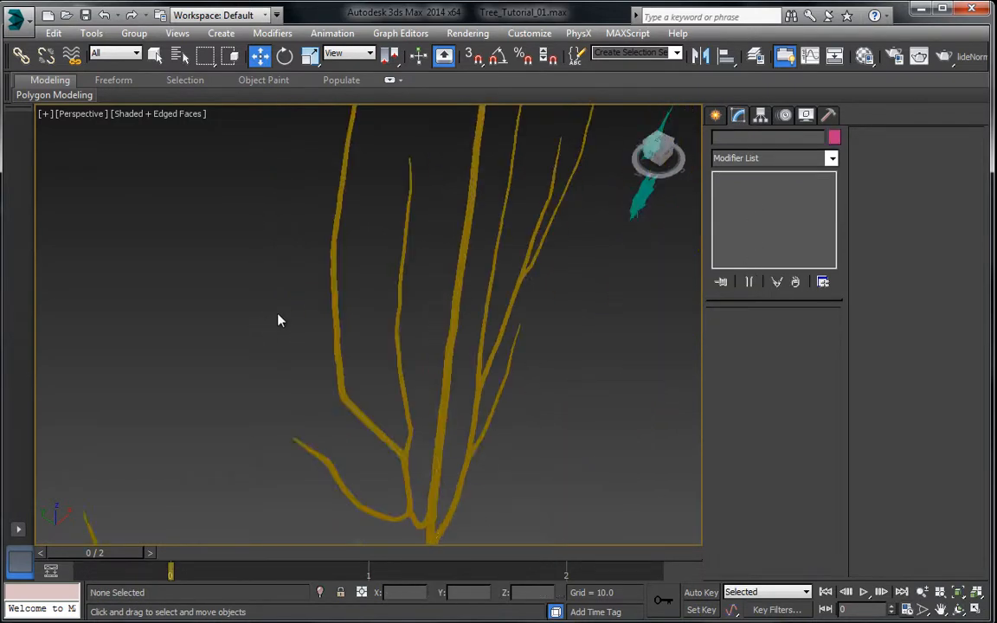
pyautogui.scroll(-5, 287, 314)
pyautogui.press('f')
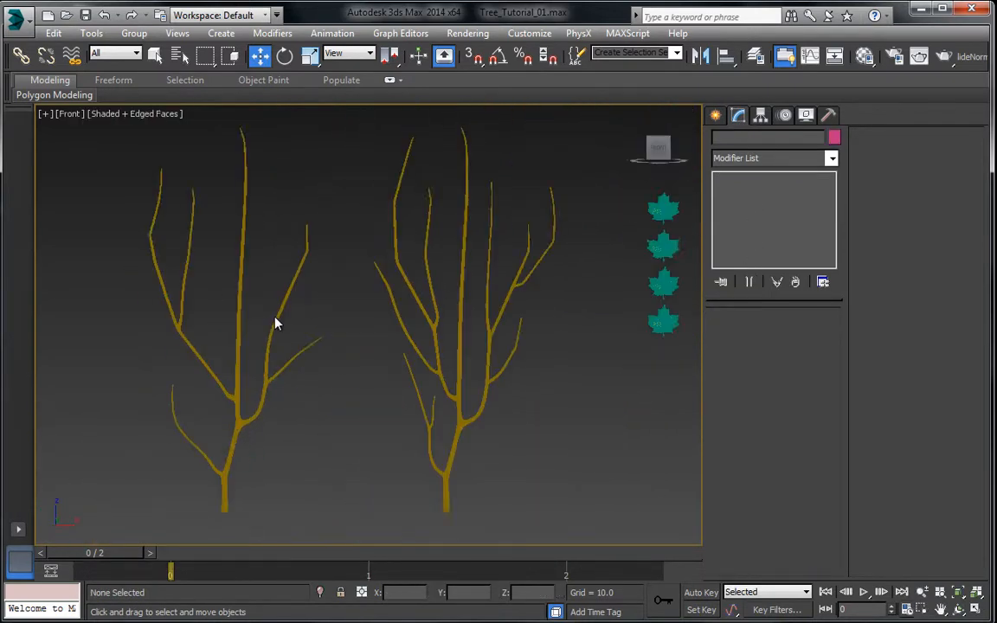
pyautogui.scroll(-3, 276, 323)
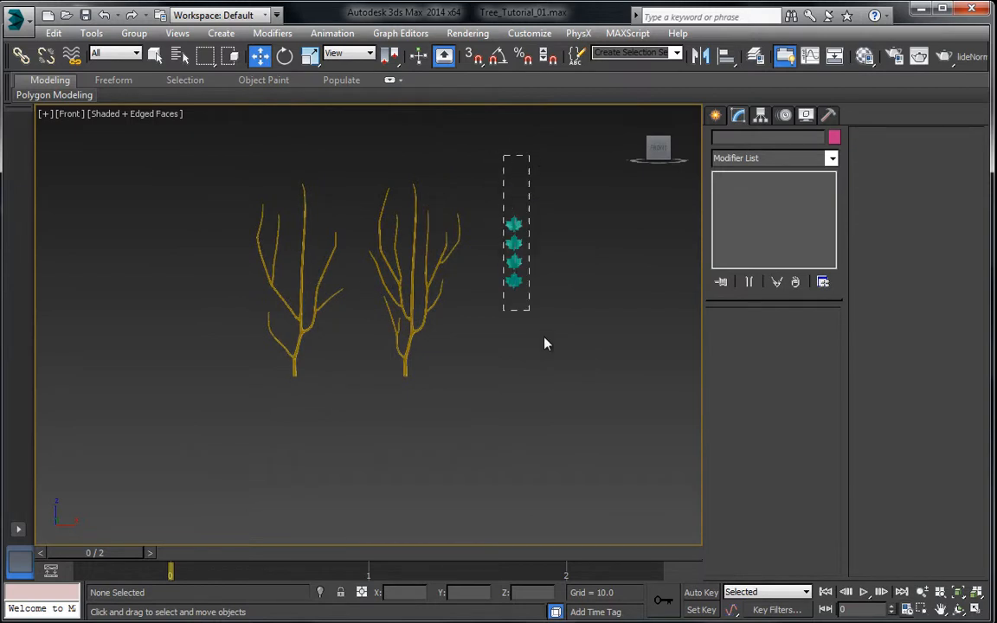
pyautogui.click(515, 251)
pyautogui.moveTo(221, 129); pyautogui.dragTo(485, 413)
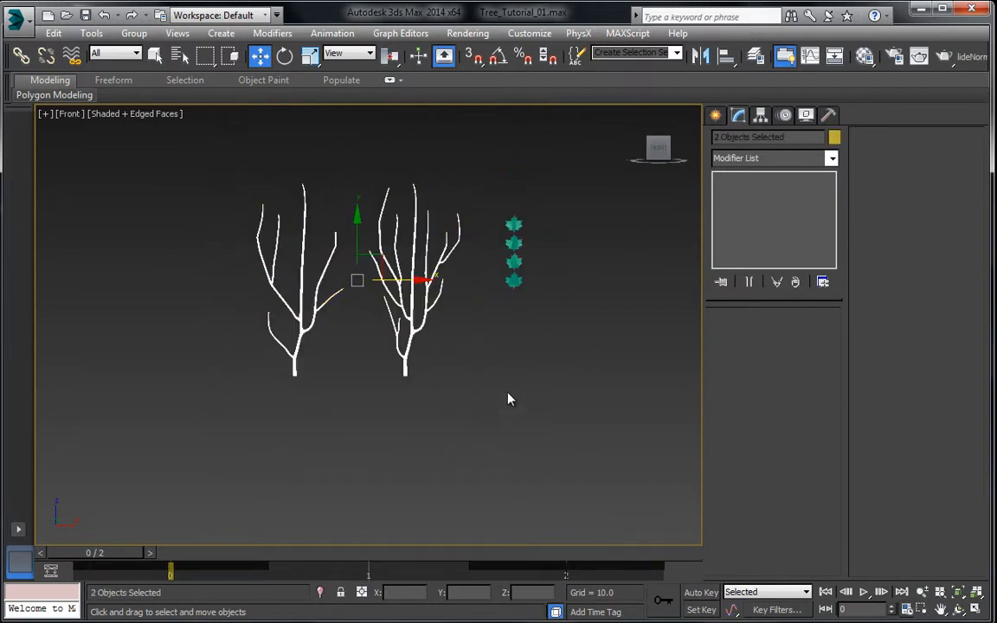
pyautogui.click(432, 351)
pyautogui.moveTo(432, 351); pyautogui.dragTo(467, 356, button='middle')
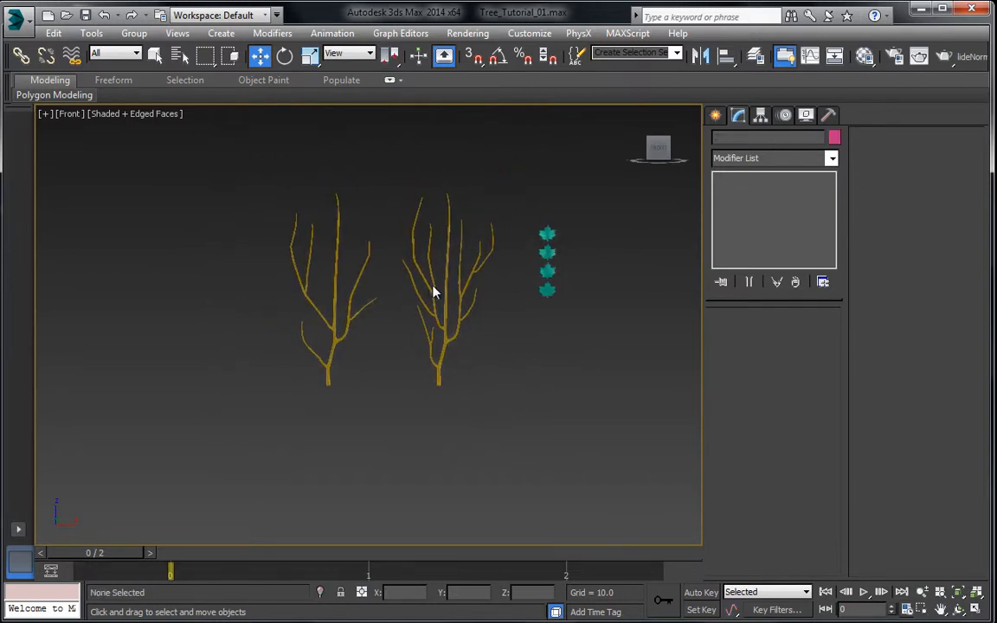
pyautogui.moveTo(554, 281); pyautogui.dragTo(563, 319, button='middle')
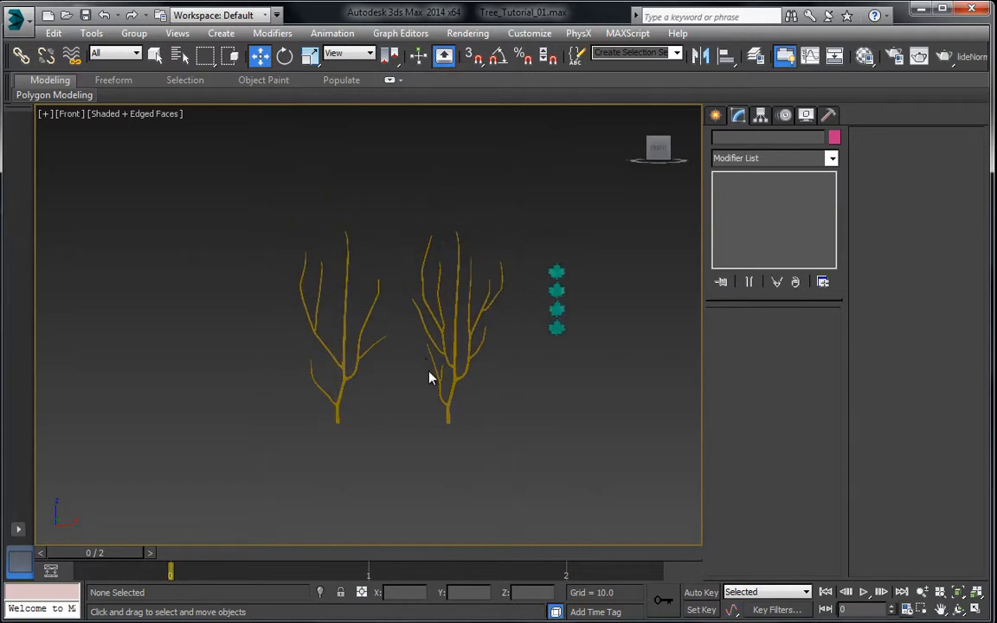
pyautogui.moveTo(430, 377)
pyautogui.mouseDown(button='middle')
pyautogui.moveTo(427, 318)
pyautogui.moveTo(434, 370)
pyautogui.mouseUp(button='middle')
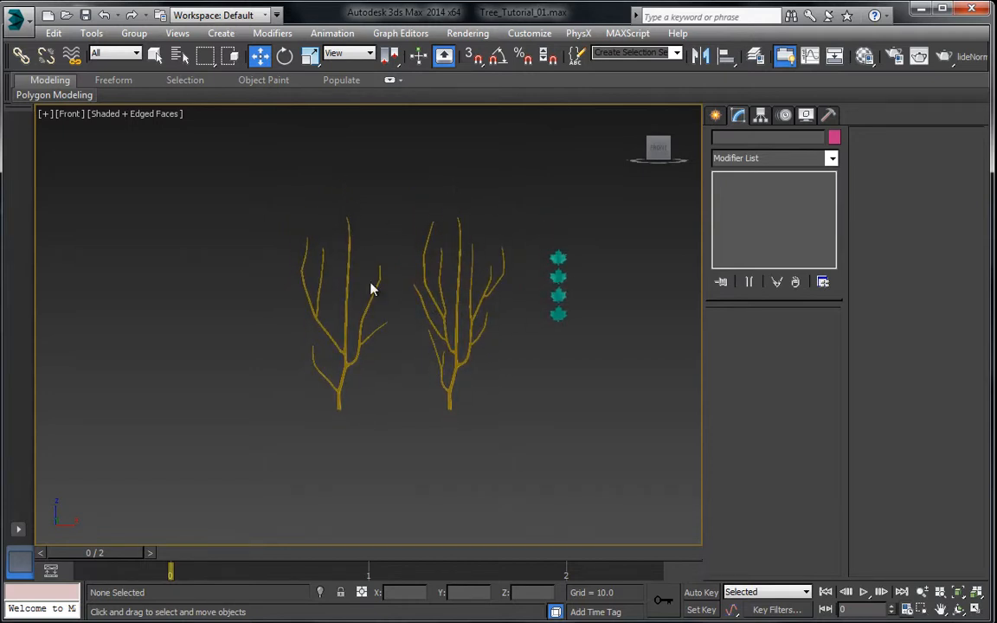